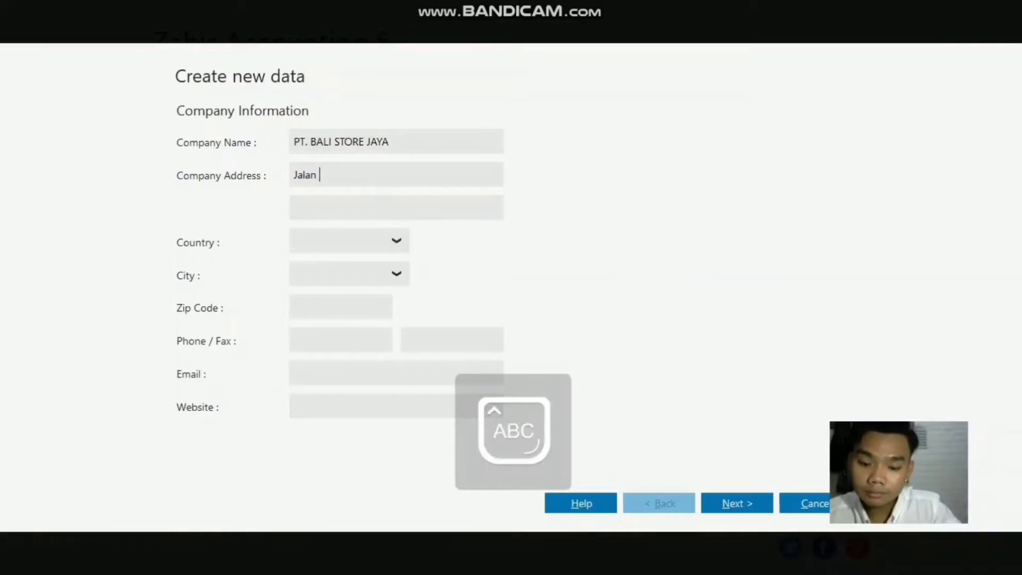
Step: Enter the company's street address and set the country to Indonesia and the city to Denpasar
text(to)
key(BackSpace)
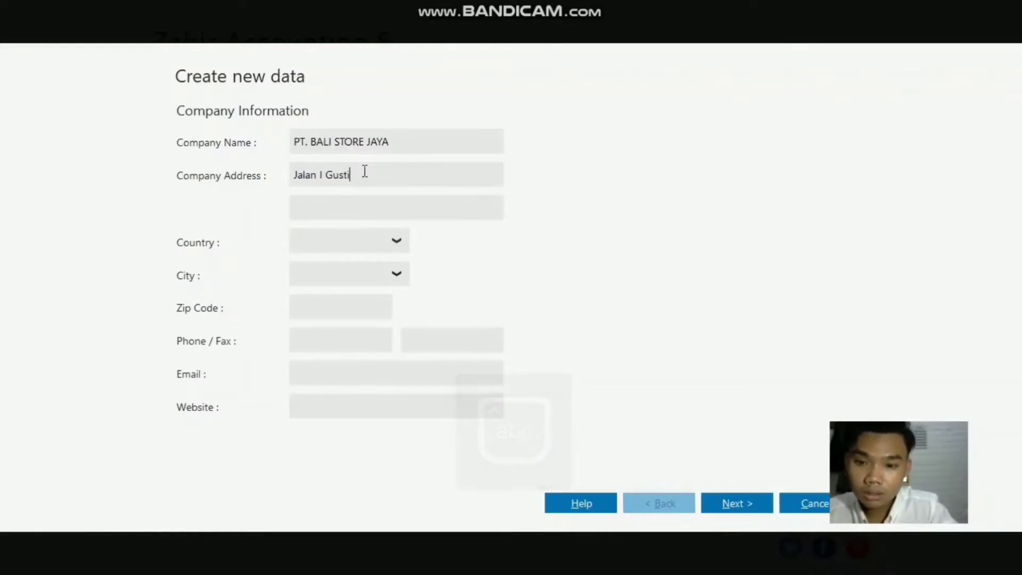
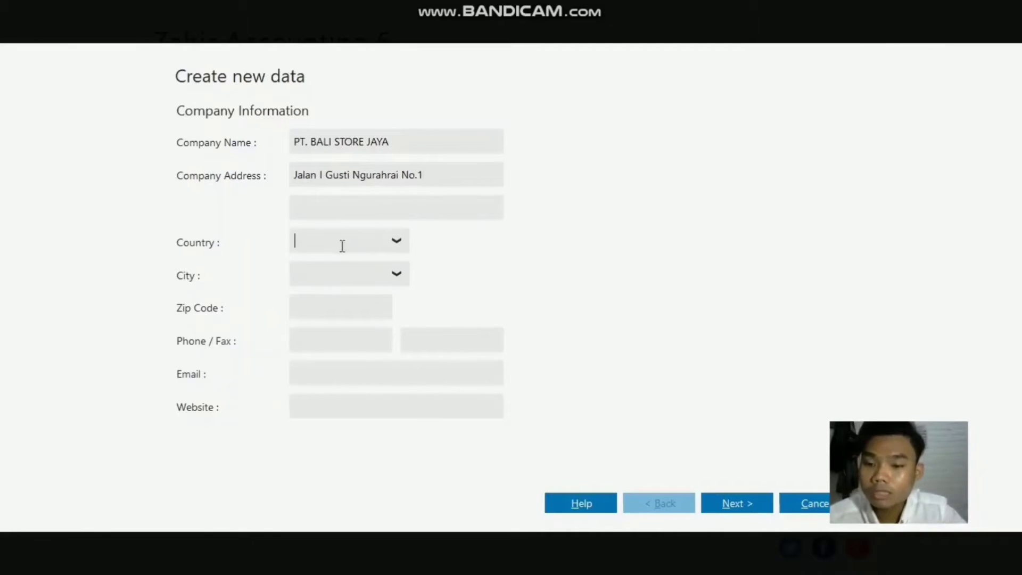
click(395, 242)
click(378, 290)
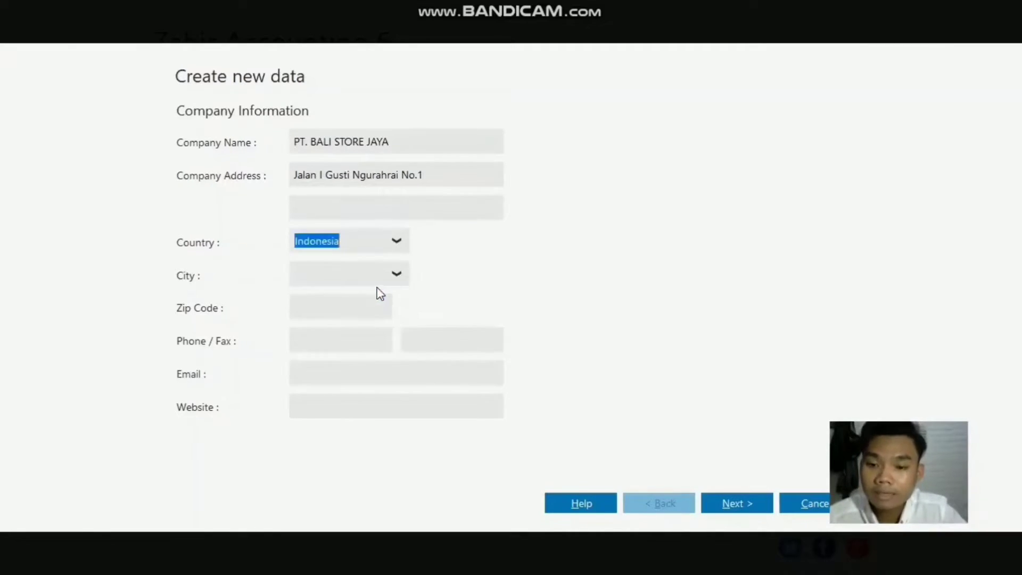
click(395, 275)
click(367, 368)
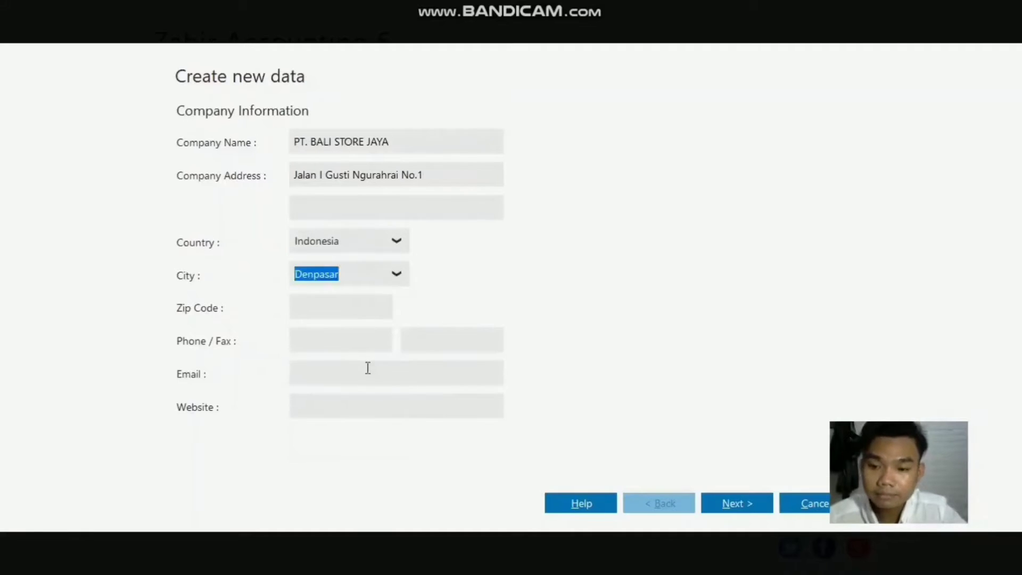
click(365, 309)
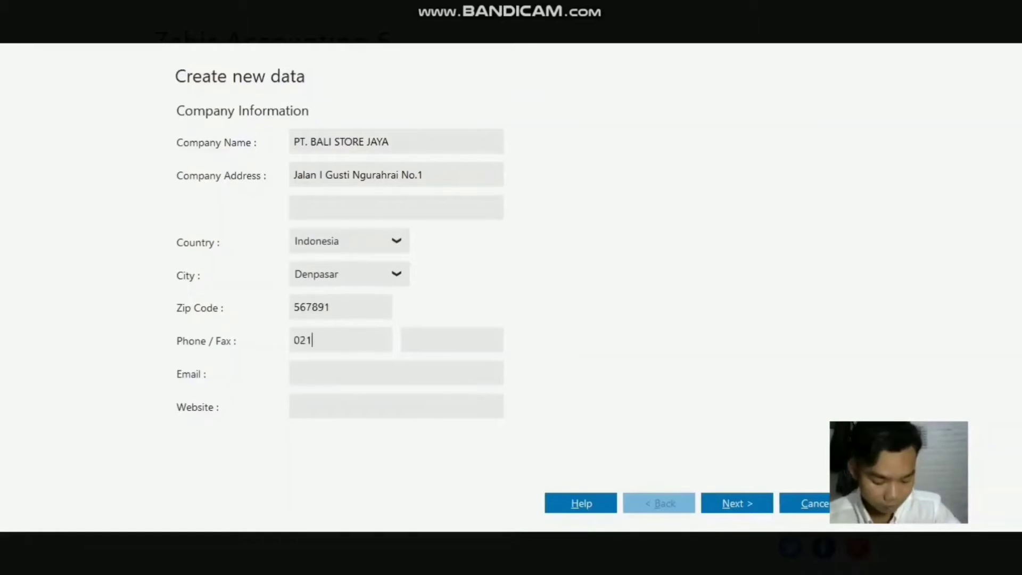
text(854735)
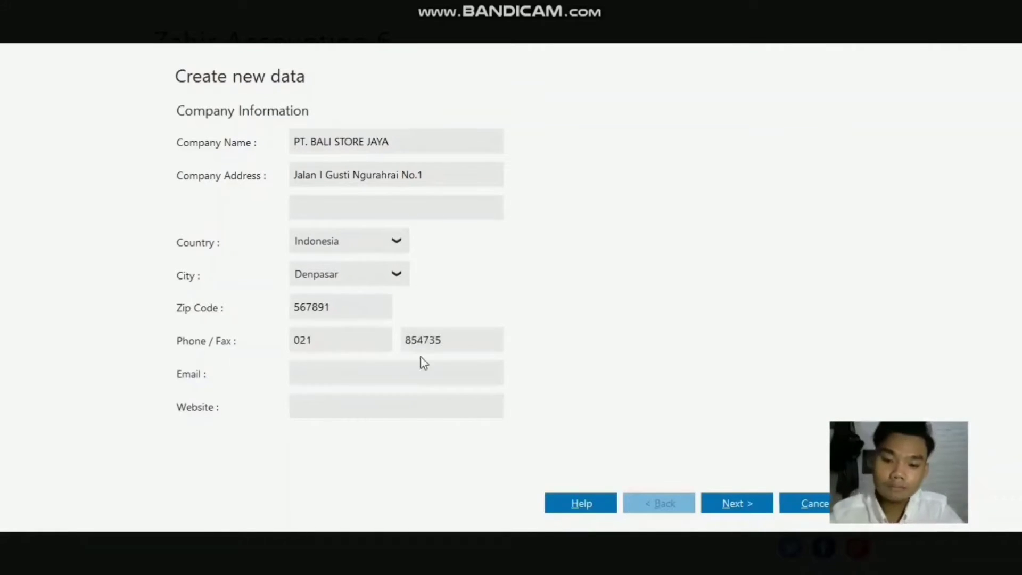
text(balistore)
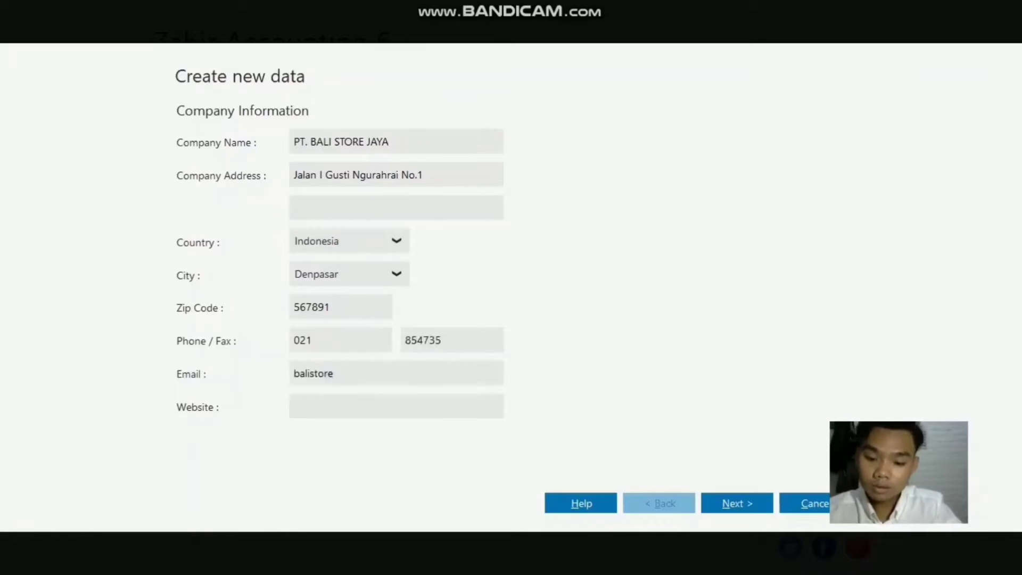
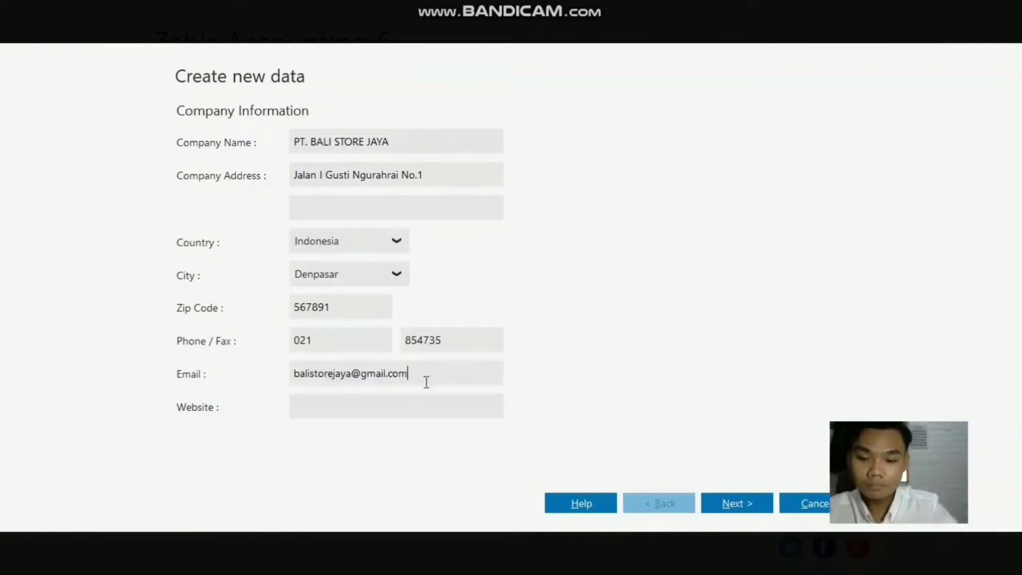
text(www.balistore.com)
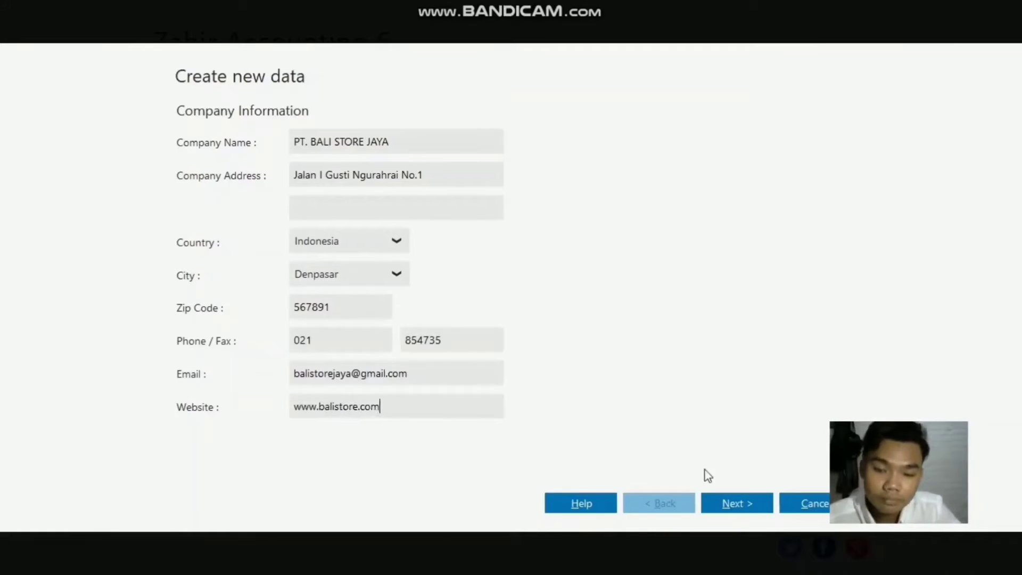
click(755, 504)
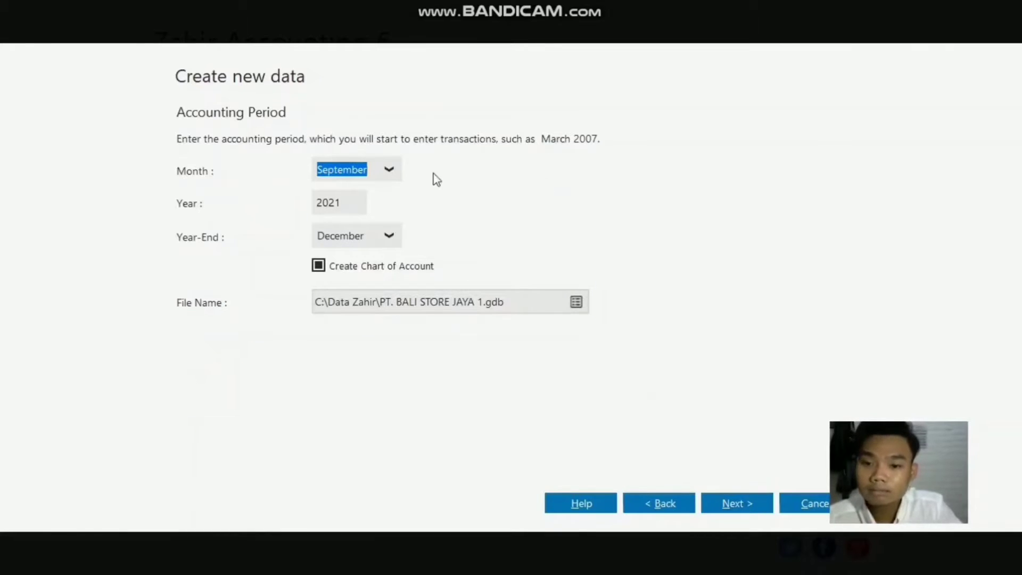
Step: Set the accounting period's starting month to January and keep chart of account creation enabled
click(393, 170)
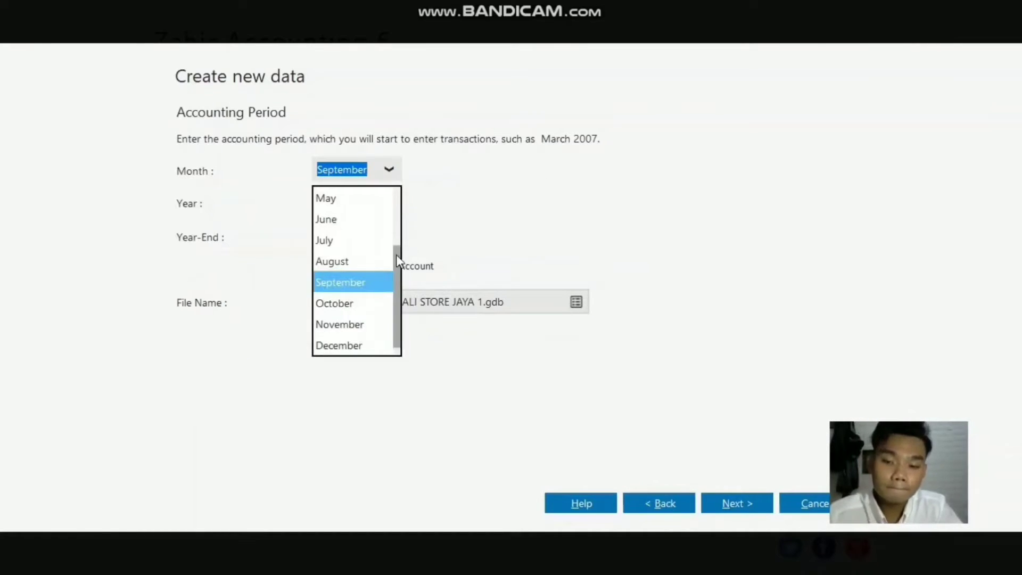
drag(395, 254, 387, 199)
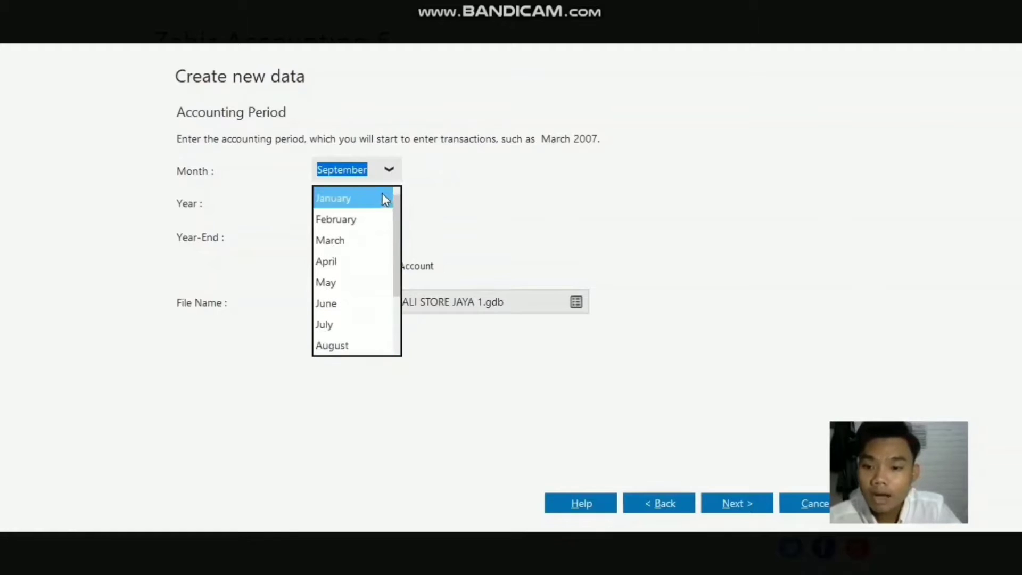
click(381, 196)
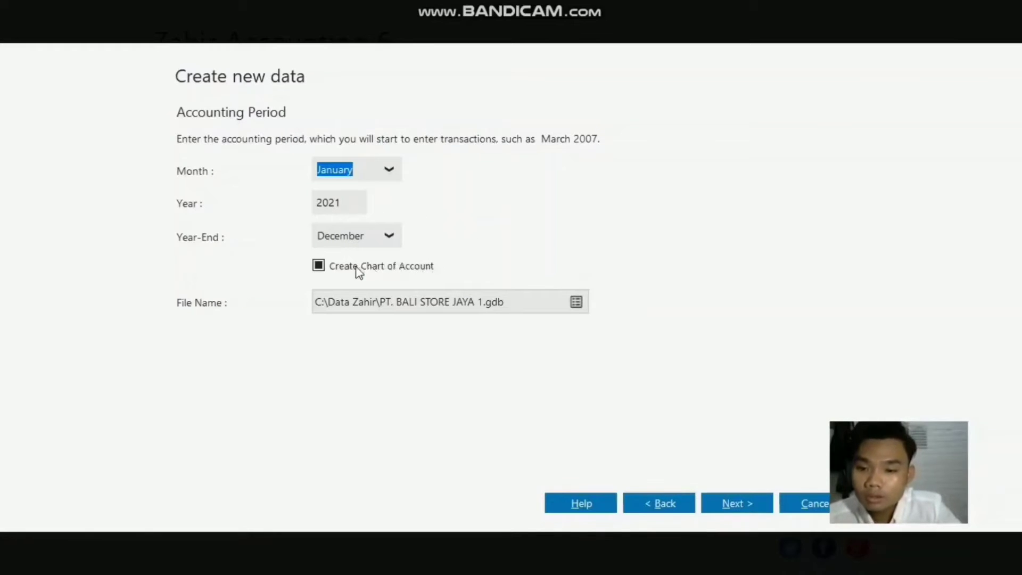
click(318, 266)
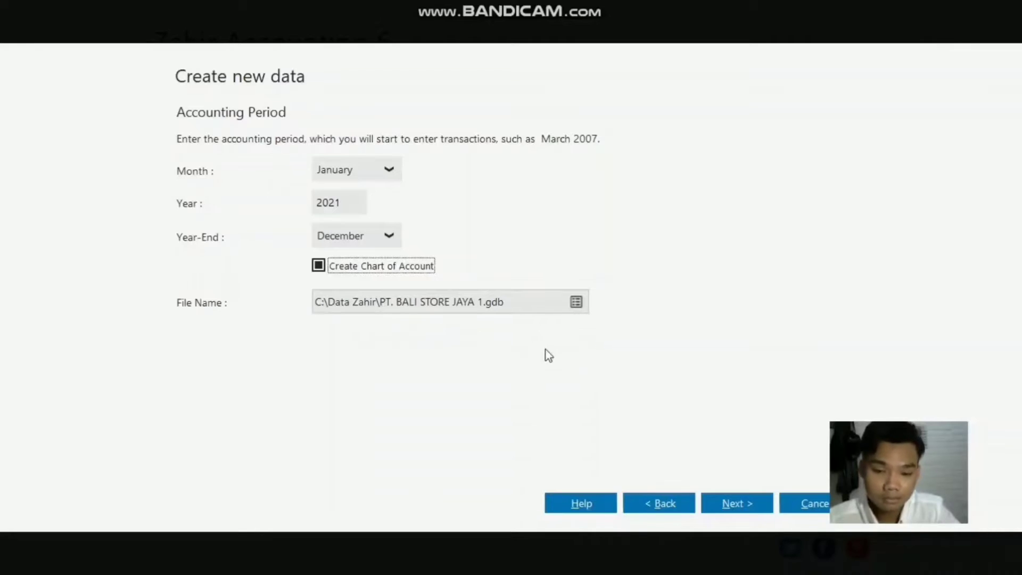
Step: Accept the default department and account code settings and process the new company data
click(751, 502)
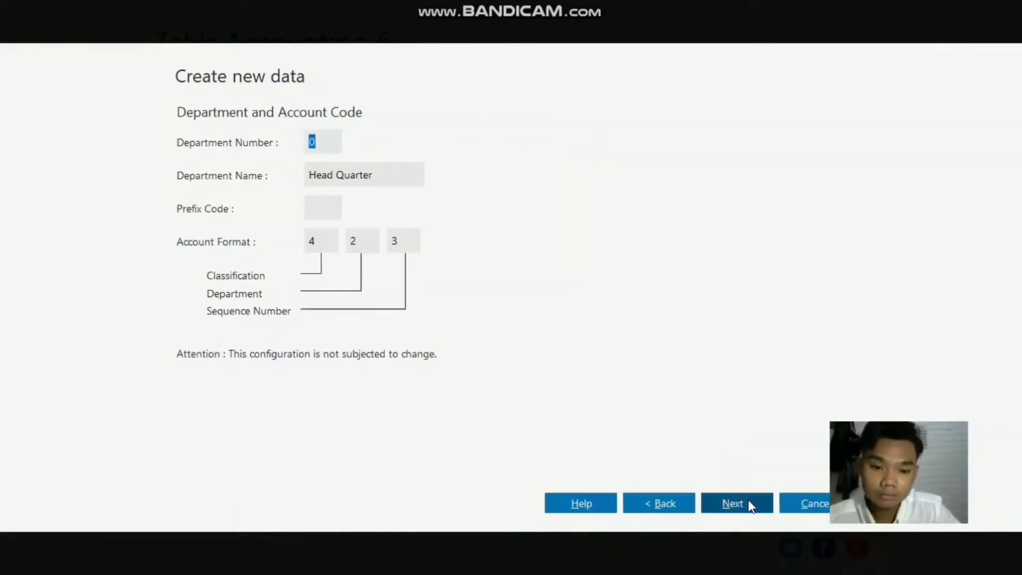
click(749, 502)
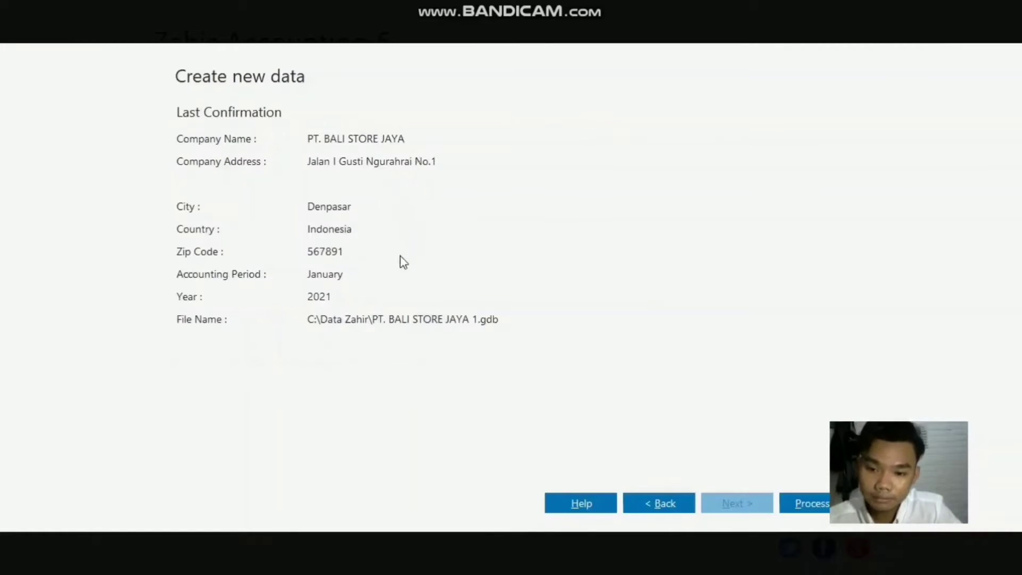
click(816, 503)
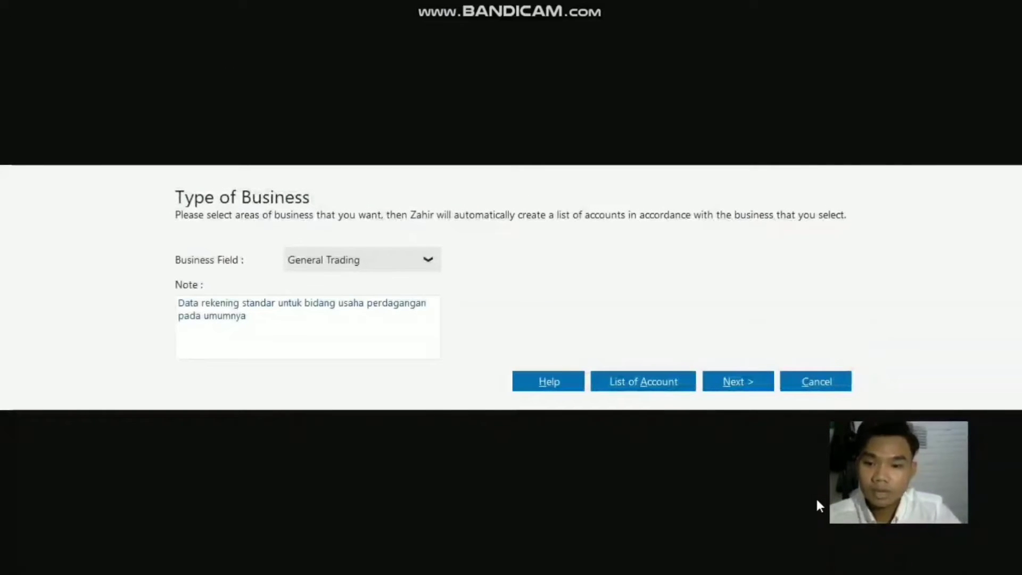
Step: Choose Others as the business field and confirm processing its standard list of accounts
click(426, 259)
scroll(419, 432, down, 4)
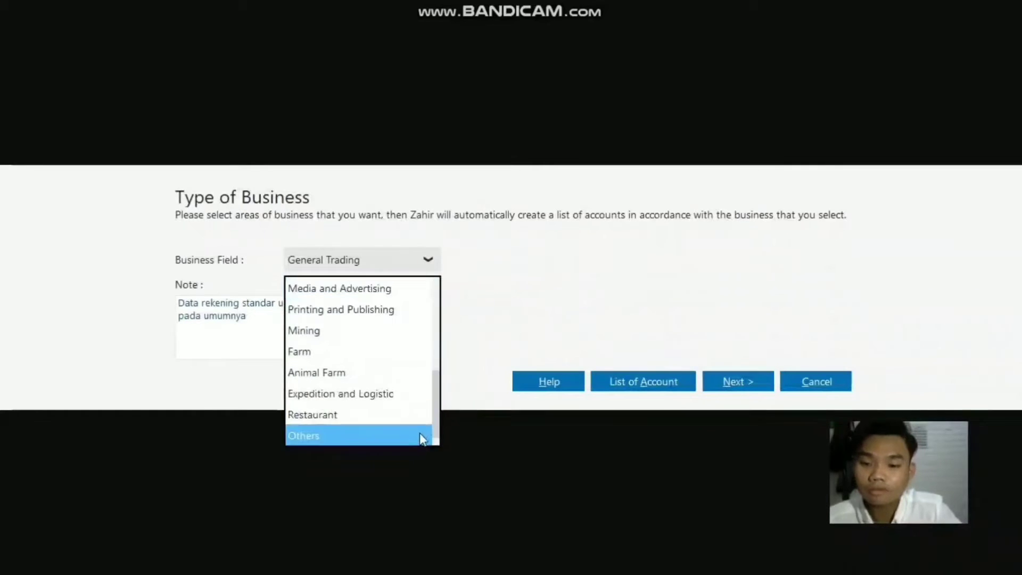
click(398, 429)
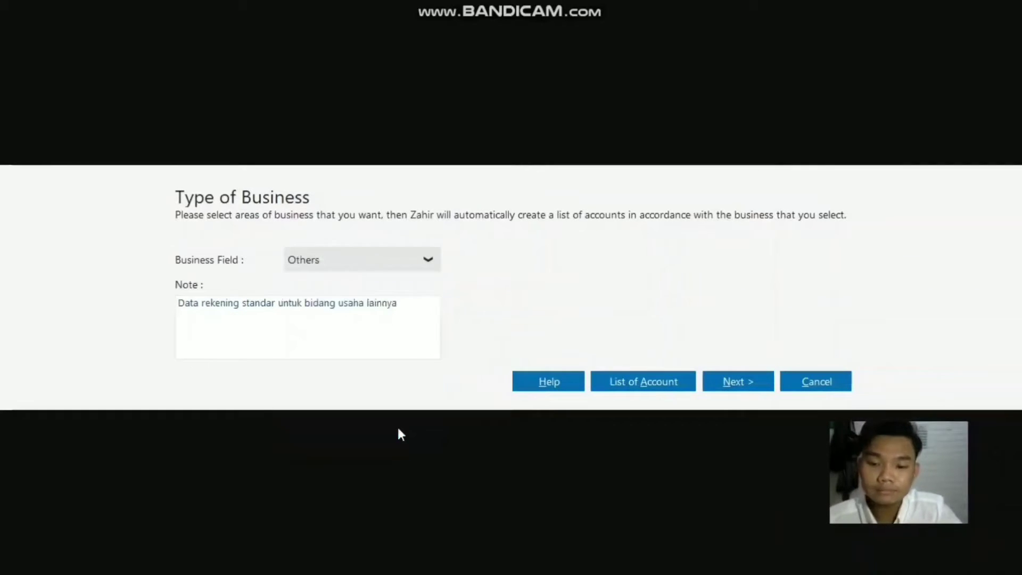
click(753, 382)
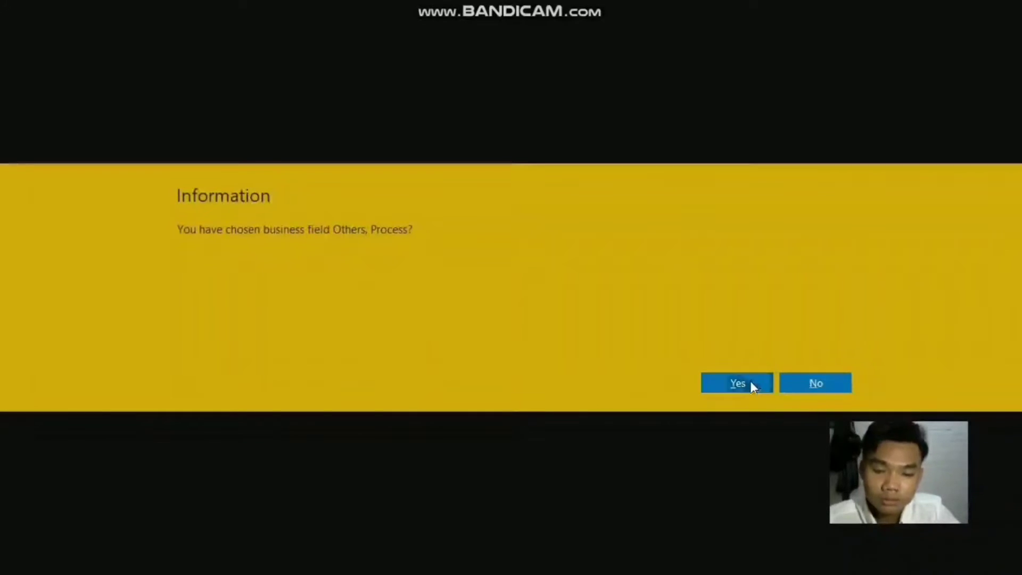
click(750, 382)
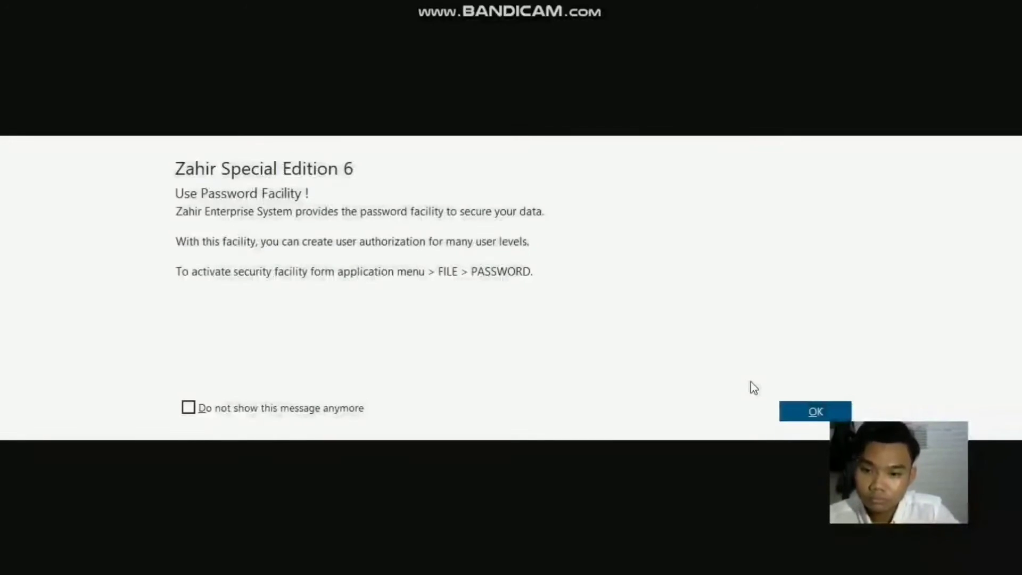
Step: Dismiss the password facility notice and accept IDR, Rupiah with symbol Rp, as the base currency
click(798, 415)
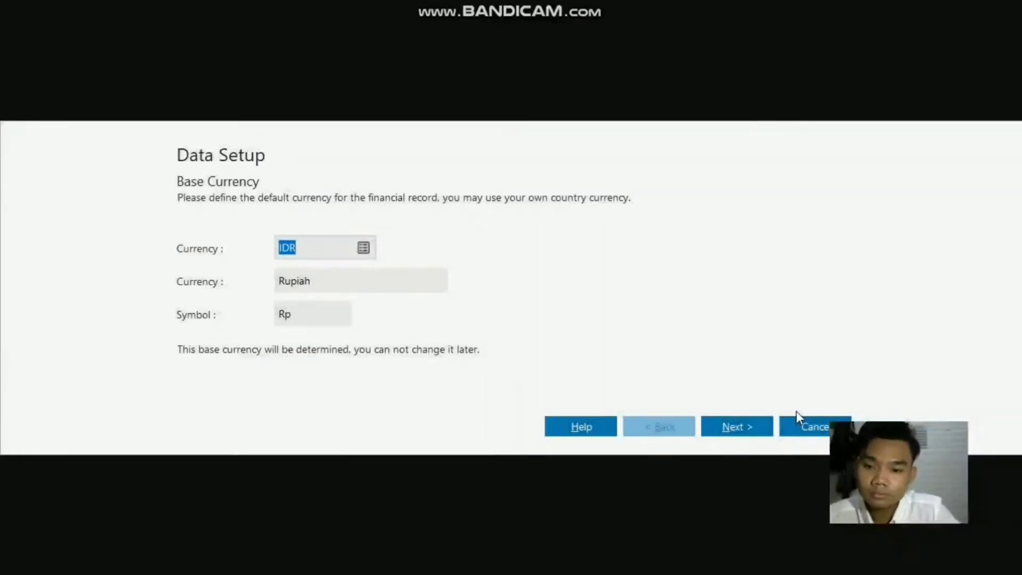
click(337, 246)
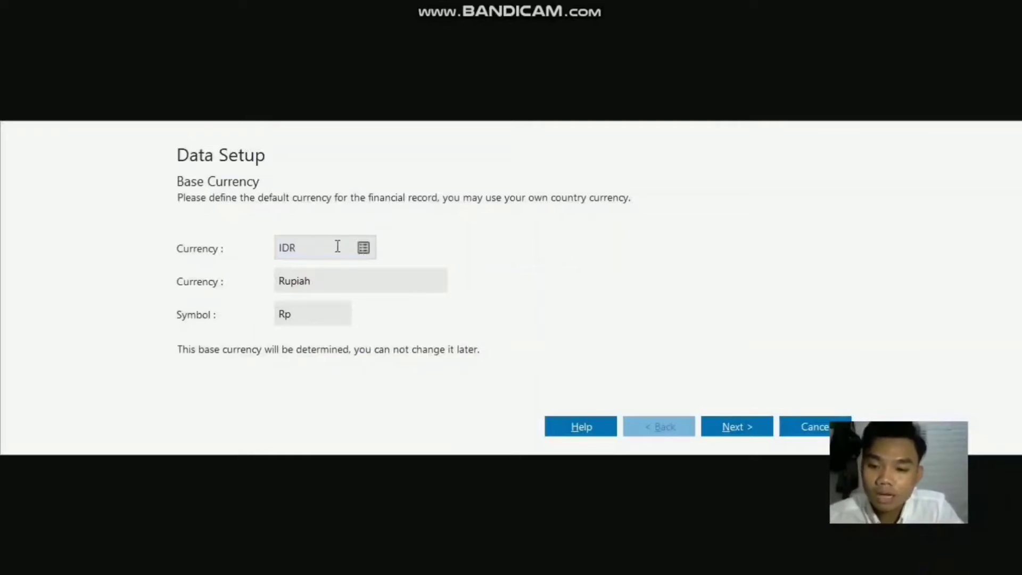
double_click(331, 280)
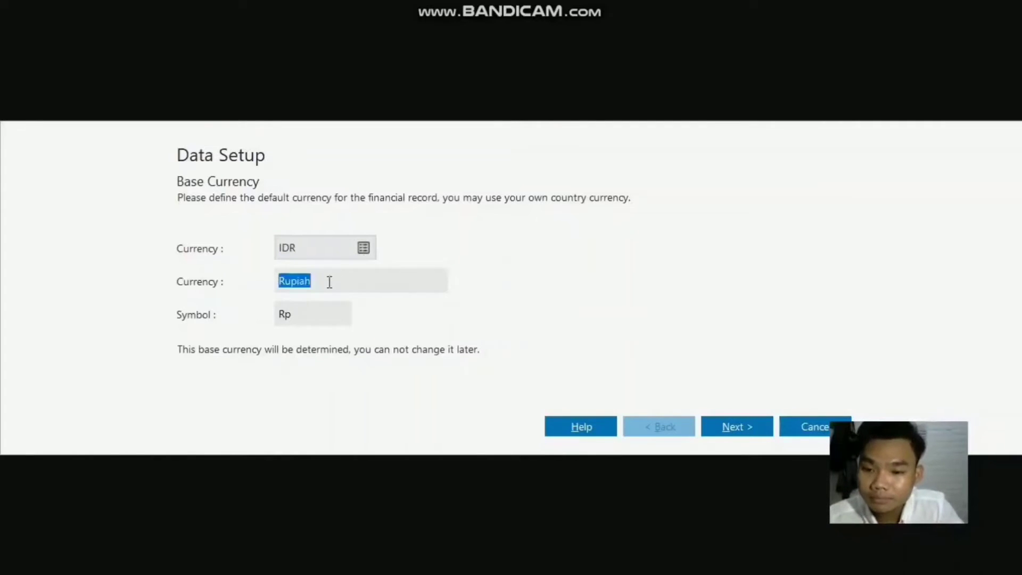
double_click(321, 314)
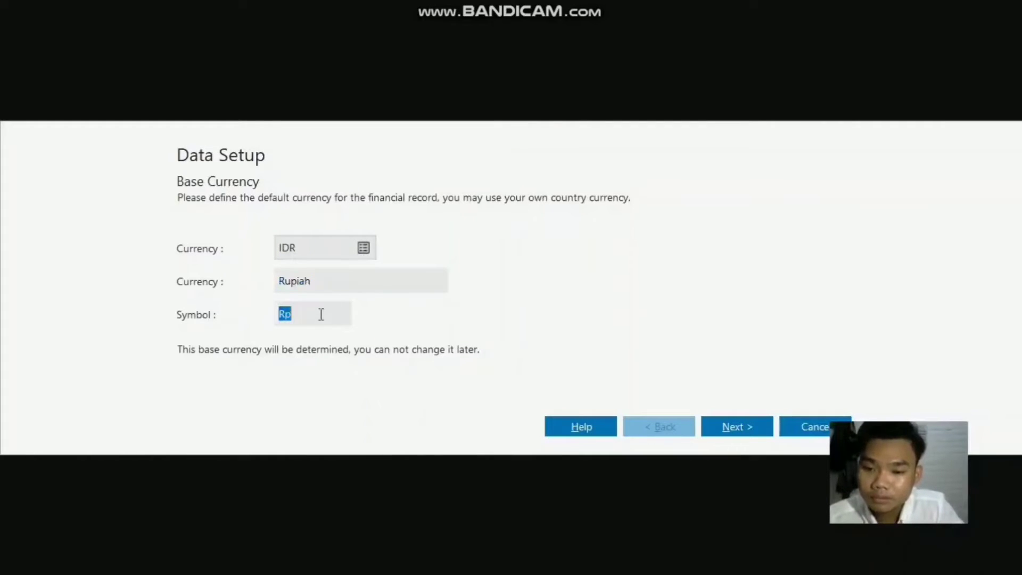
click(740, 425)
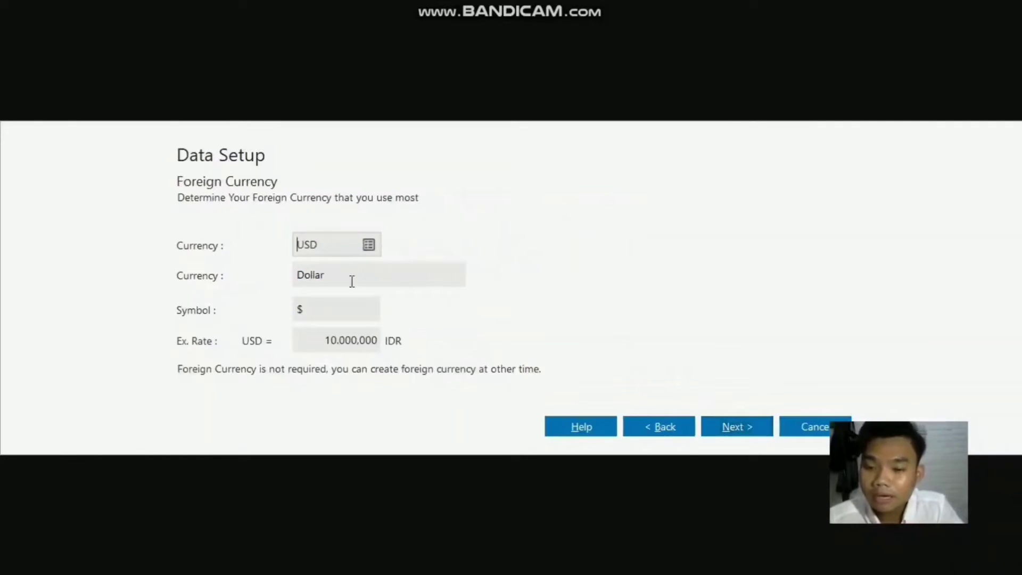
Step: Set the USD foreign currency exchange rate to 14000 IDR, recheck it, and finish the currency setup
click(330, 338)
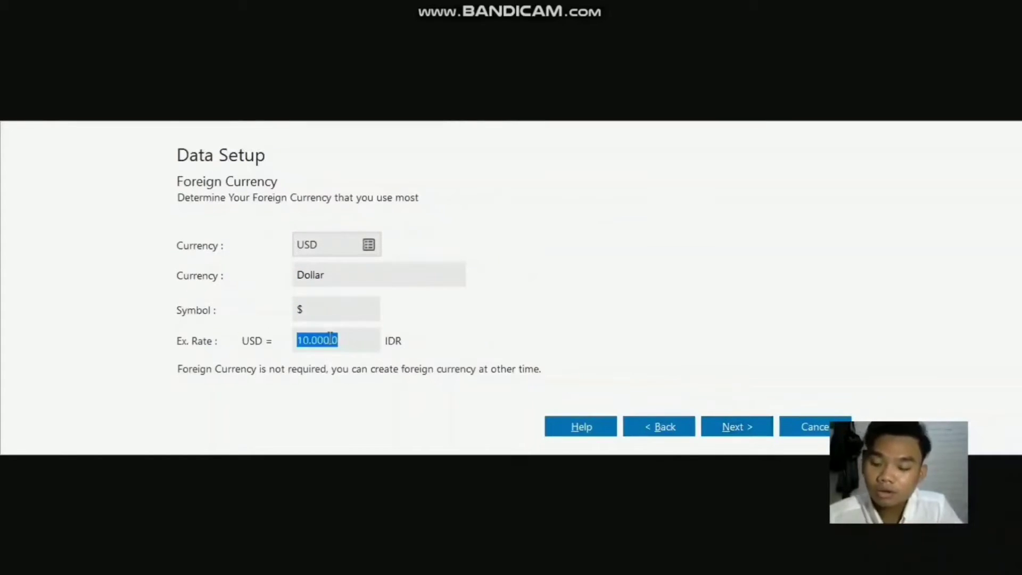
text(14000)
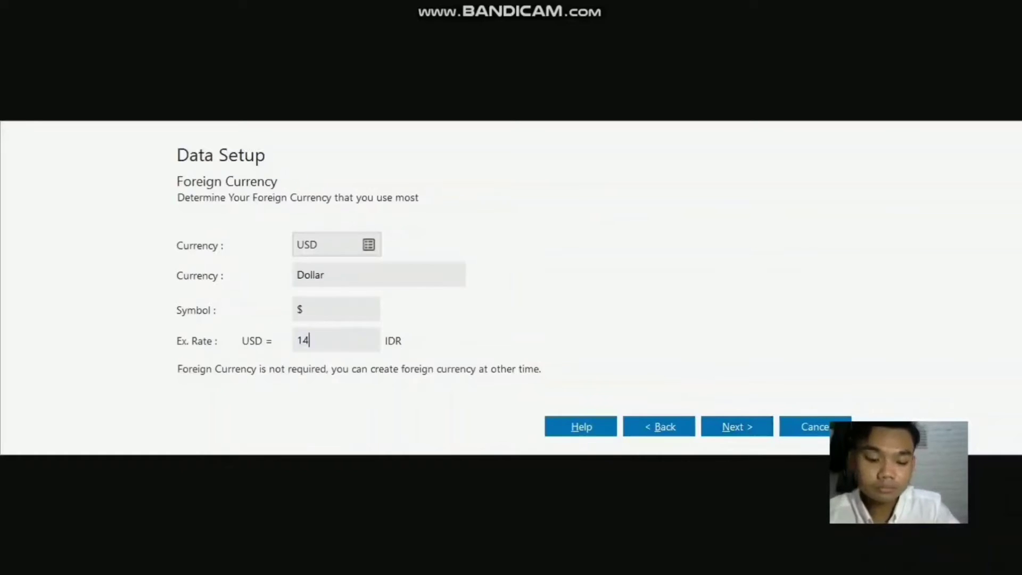
key(BackSpace)
key(BackSpace)
key(BackSpace)
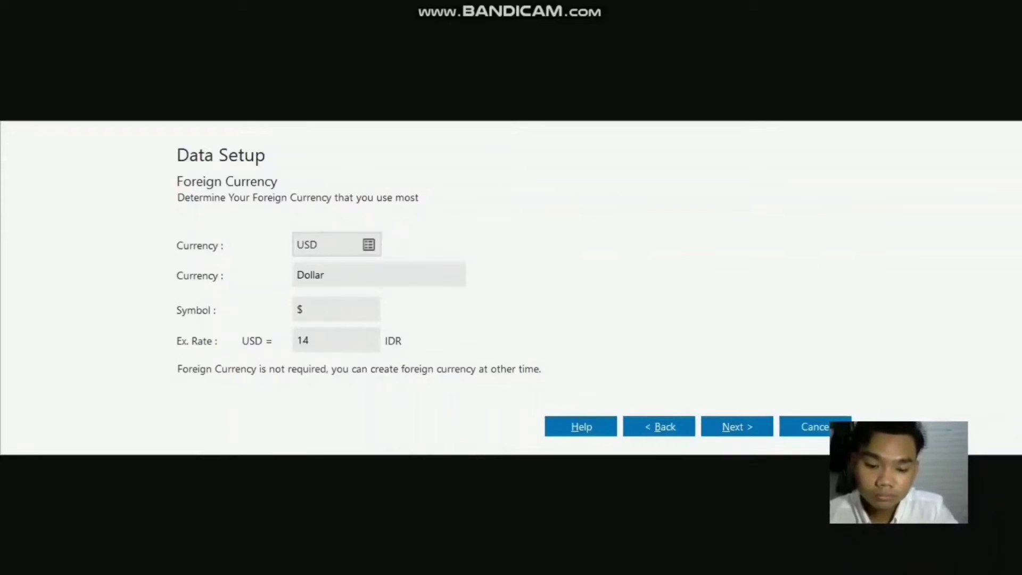
text(000)
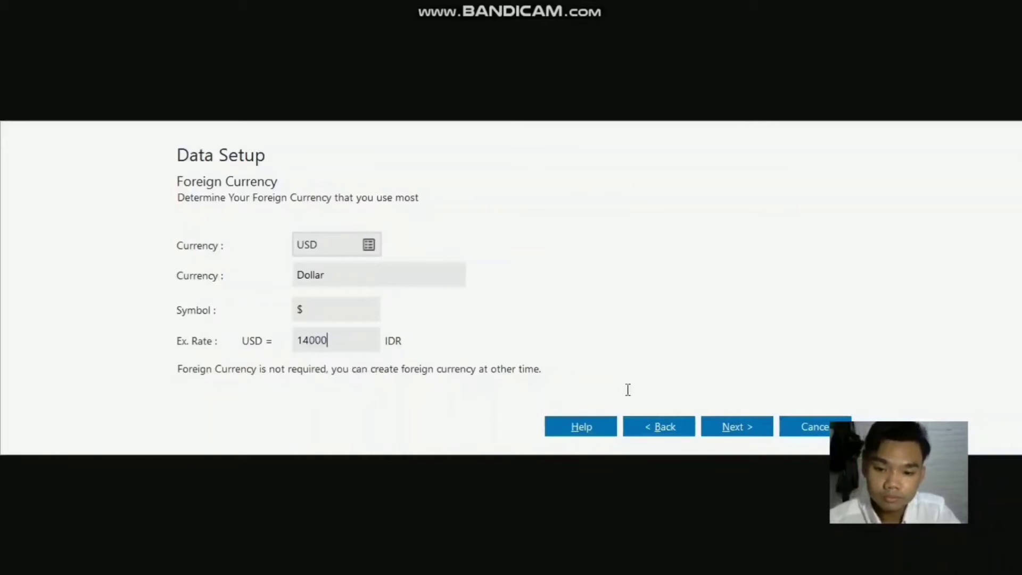
click(727, 426)
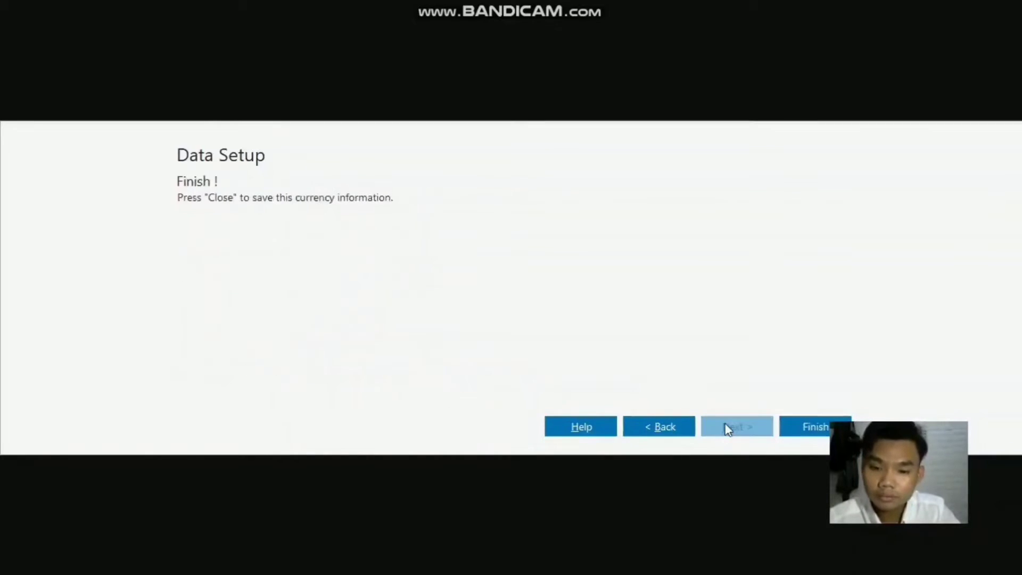
click(659, 426)
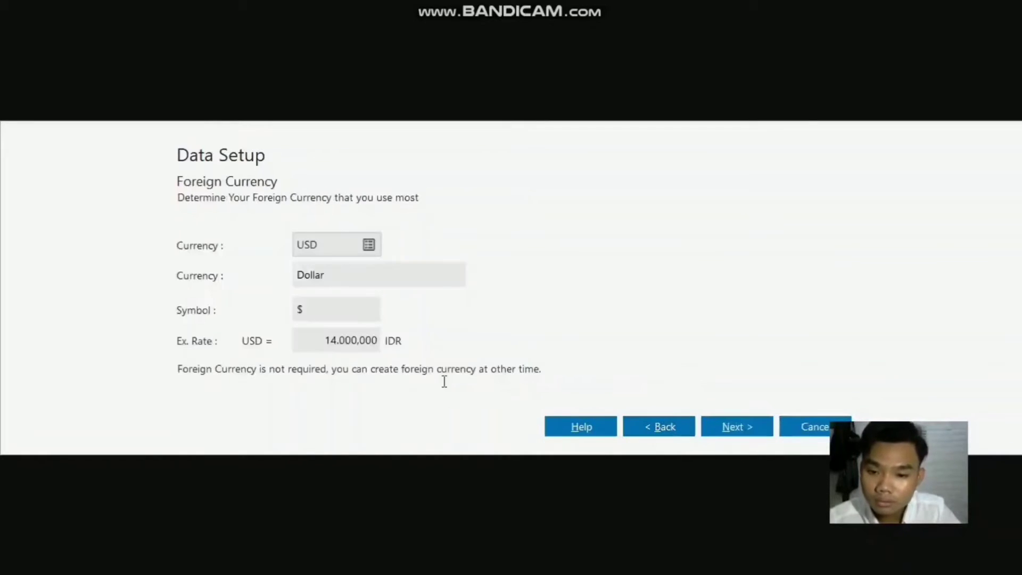
click(735, 426)
click(803, 427)
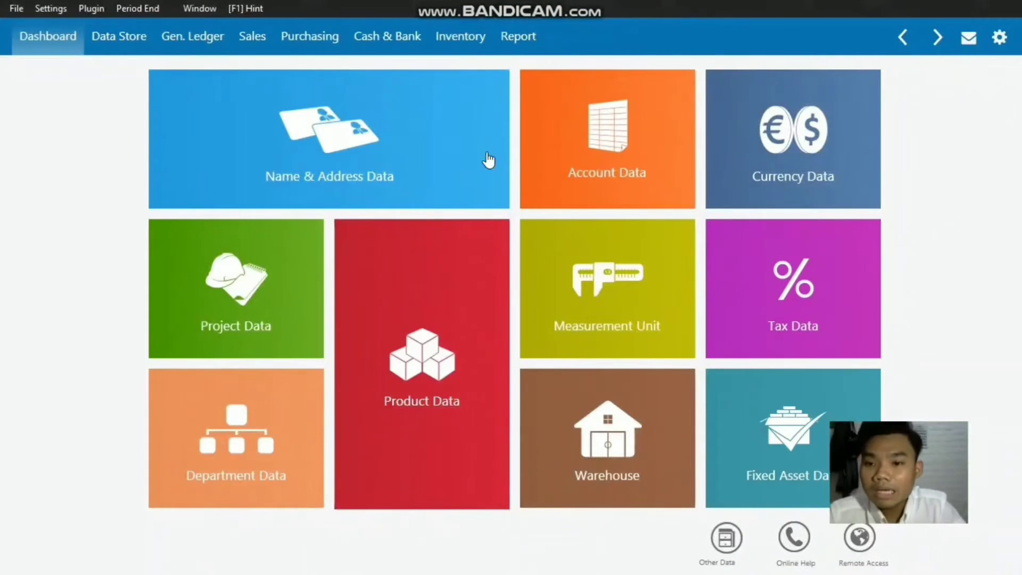
Step: Switch from the Data Store module to the Dashboard
mouse_move(151, 99)
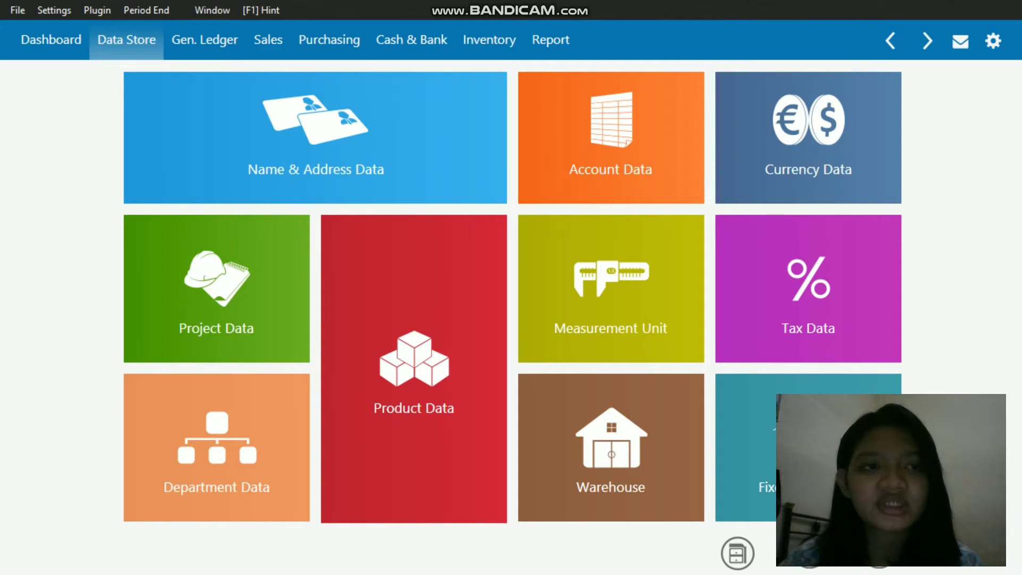
click(51, 40)
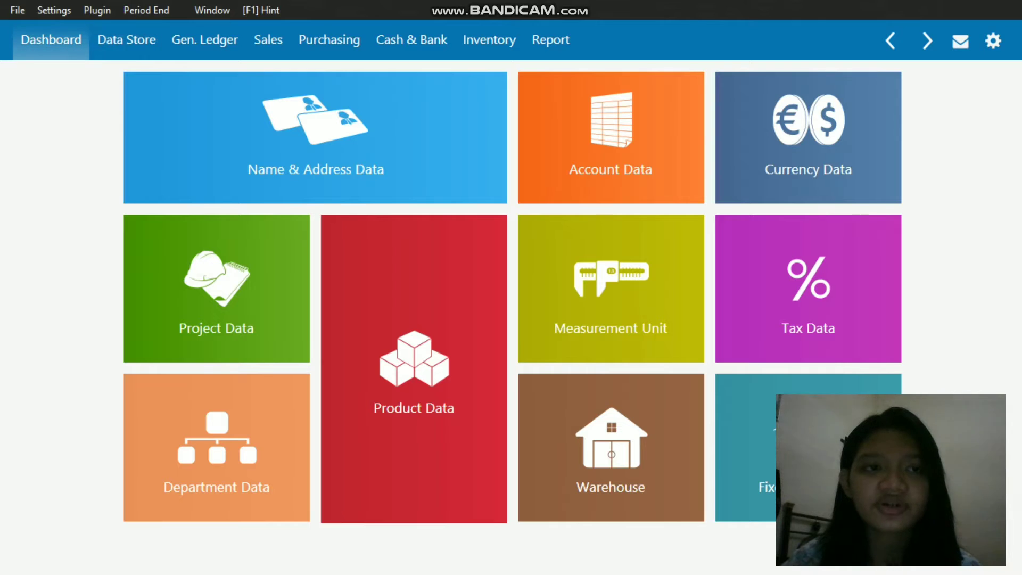
Step: Go to the Data Store module and open the list of account data
click(127, 40)
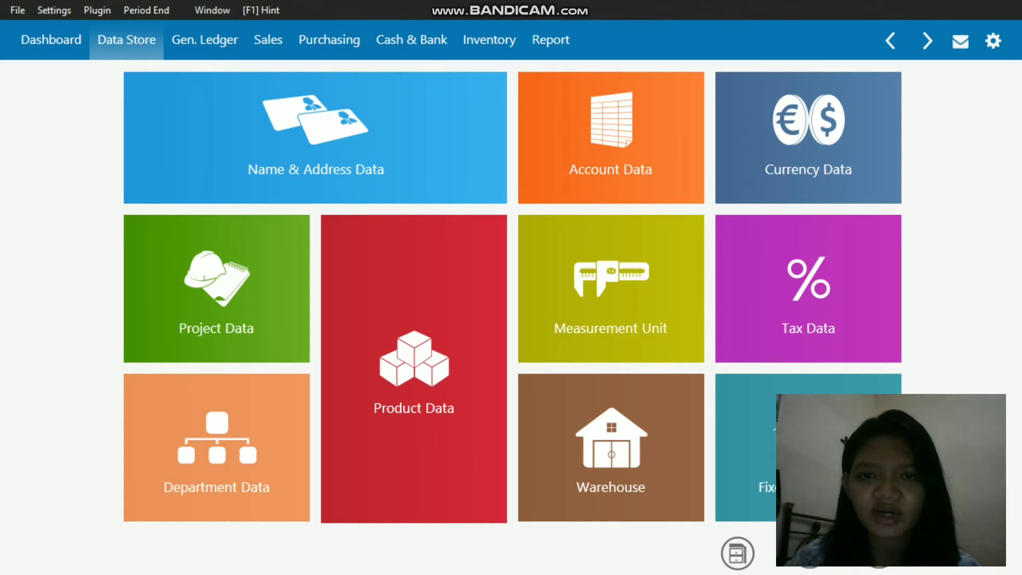
mouse_move(581, 181)
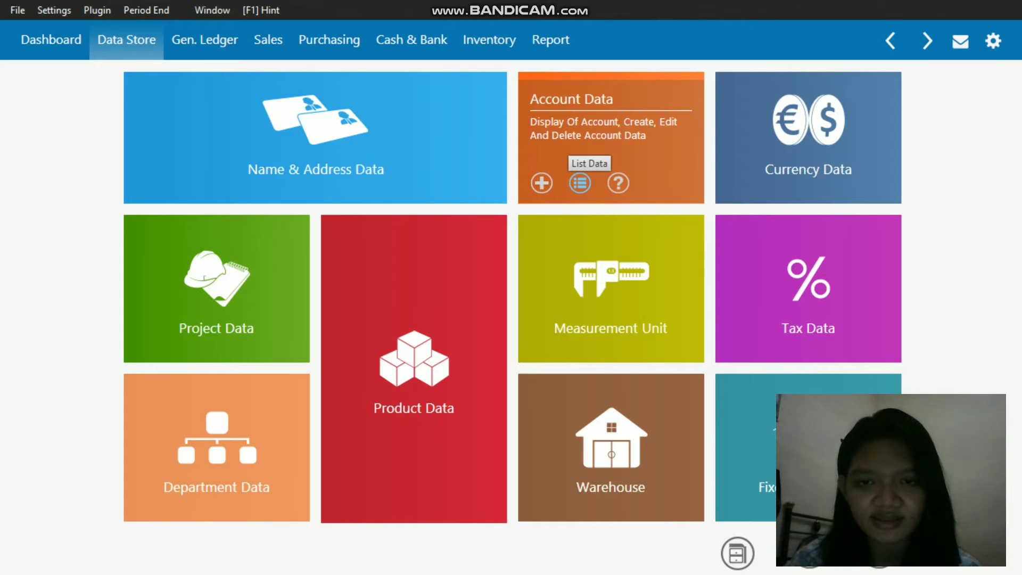
click(580, 183)
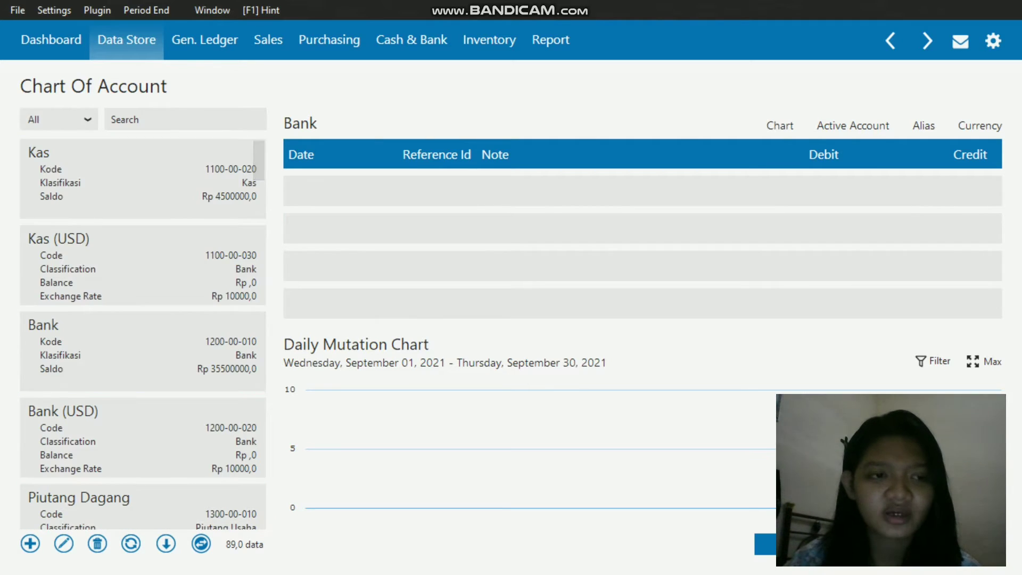
Step: Browse the Kas, Kas (USD), Bank and Piutang Dagang accounts in the chart of accounts
click(142, 180)
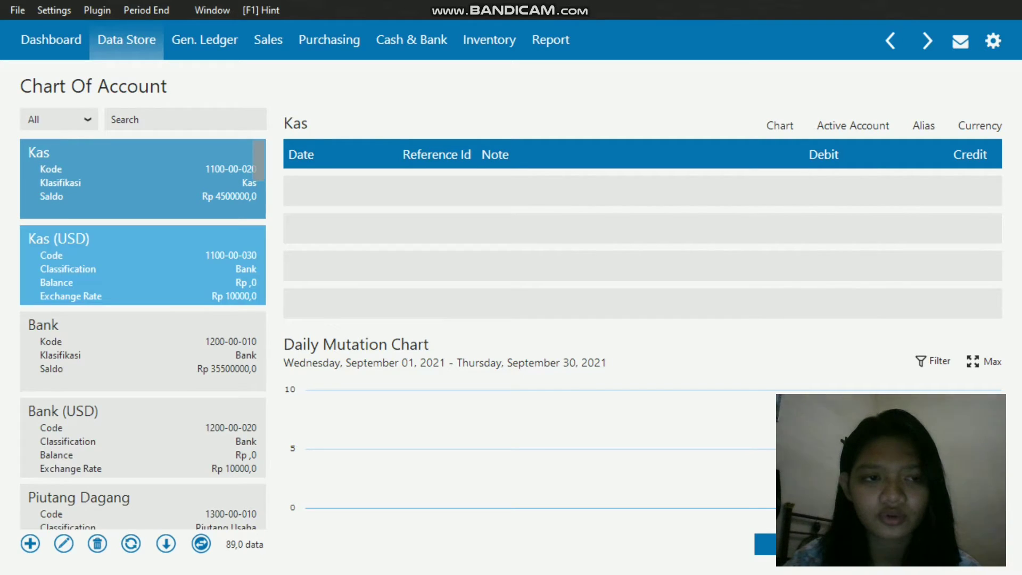
click(143, 265)
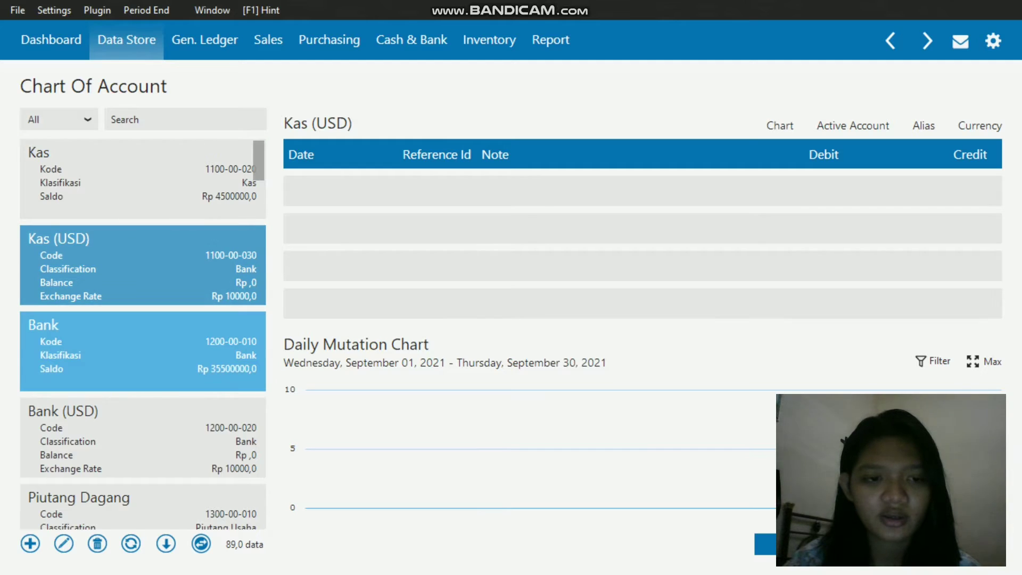
click(143, 351)
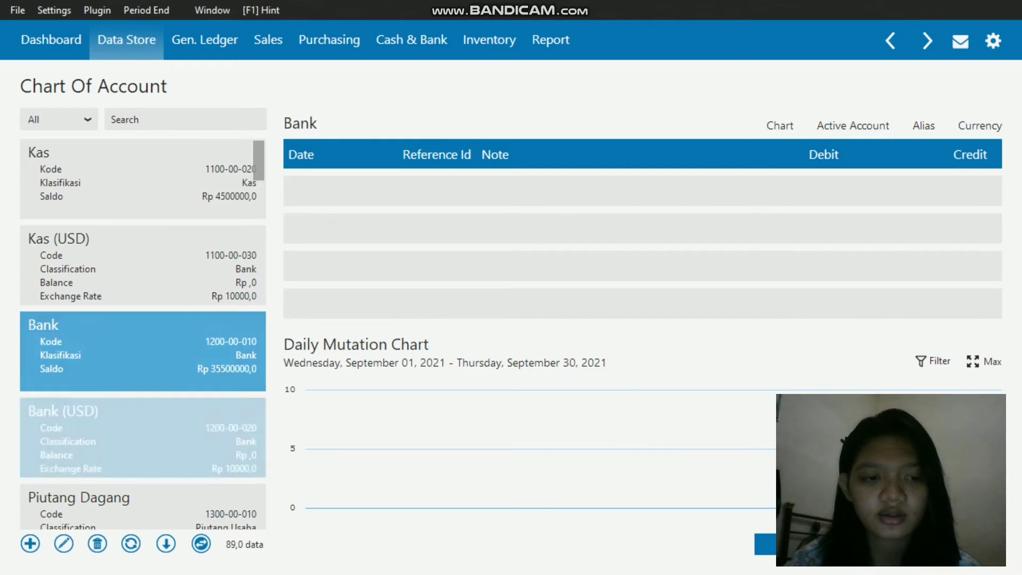
click(142, 506)
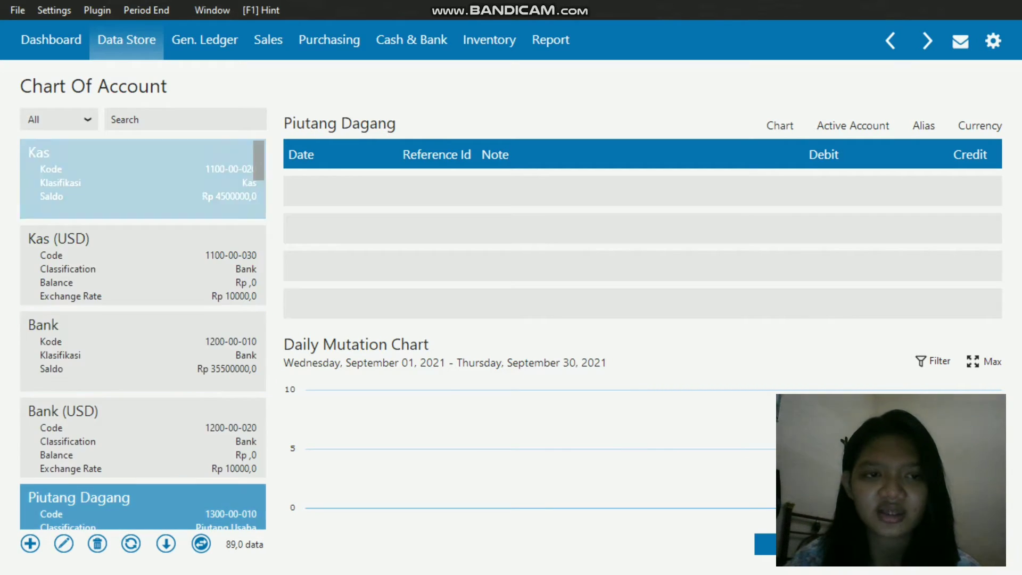
Step: Open the Kas account for editing, check its name and other details, and save it with the name Kas
click(142, 179)
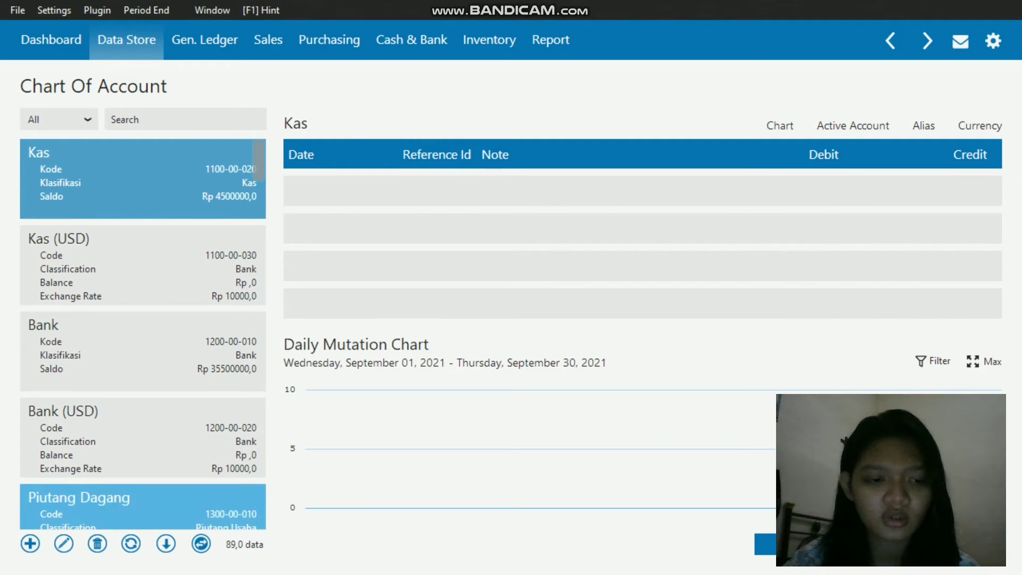
click(63, 544)
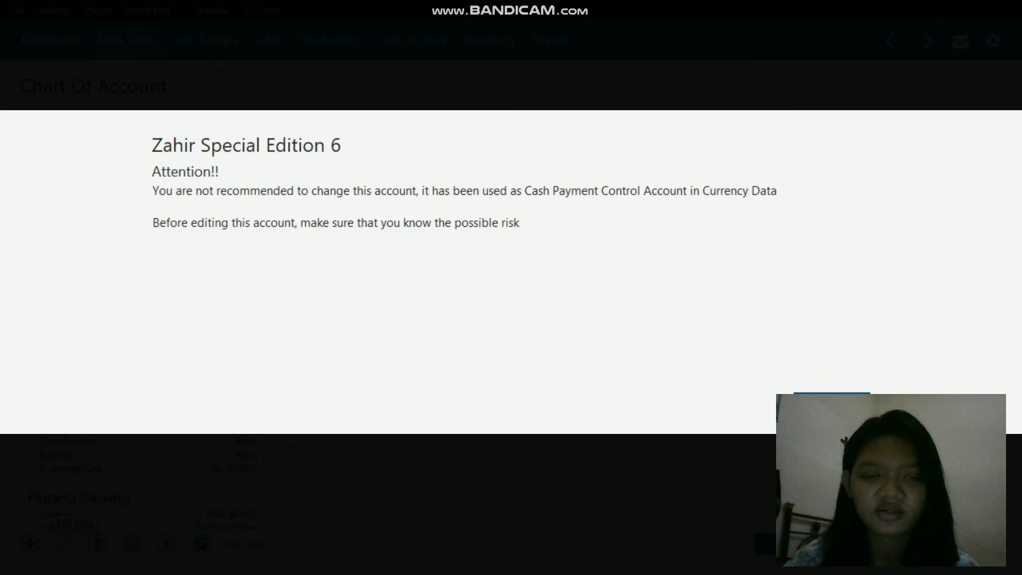
click(832, 404)
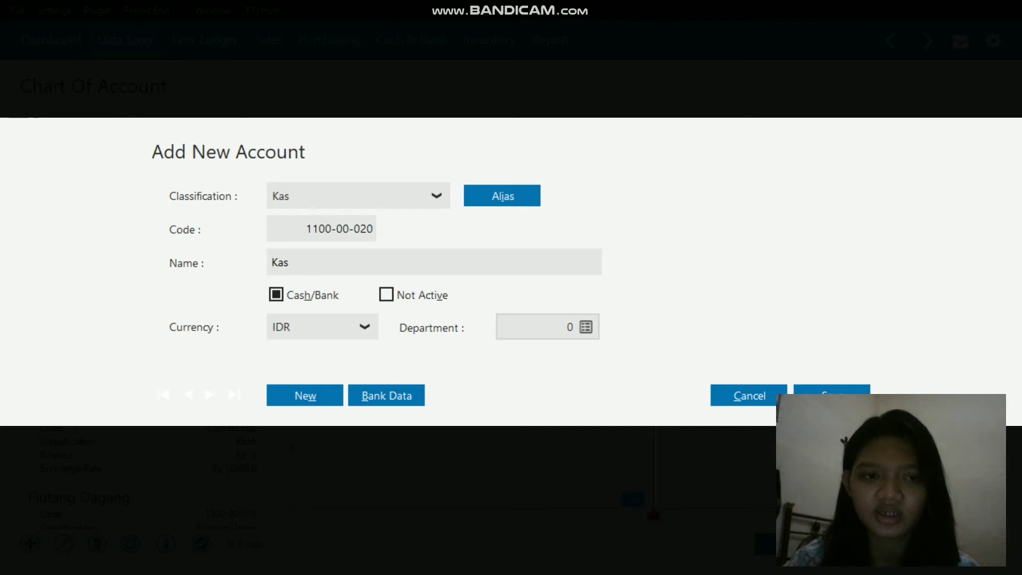
double_click(280, 262)
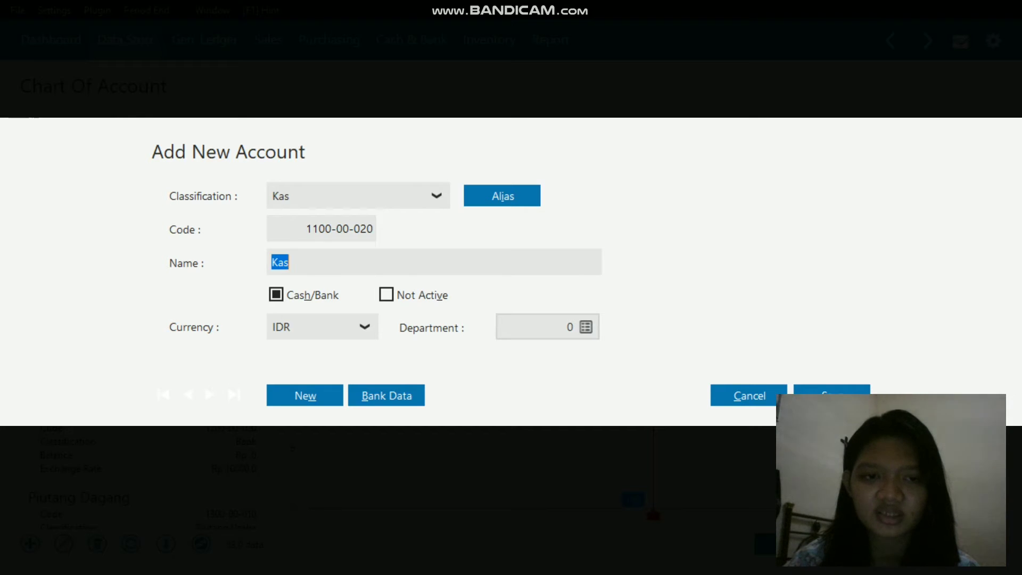
click(290, 262)
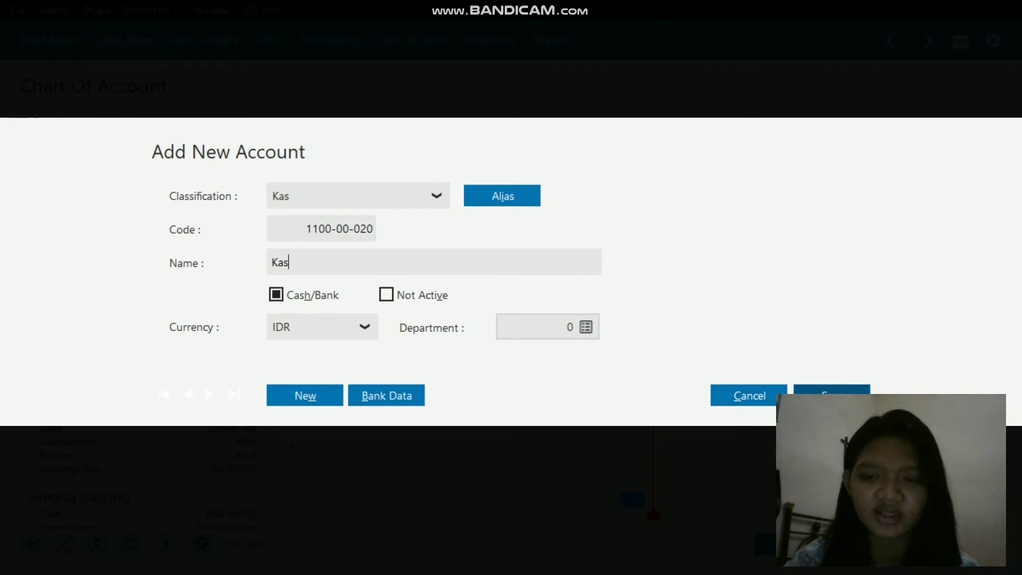
click(831, 398)
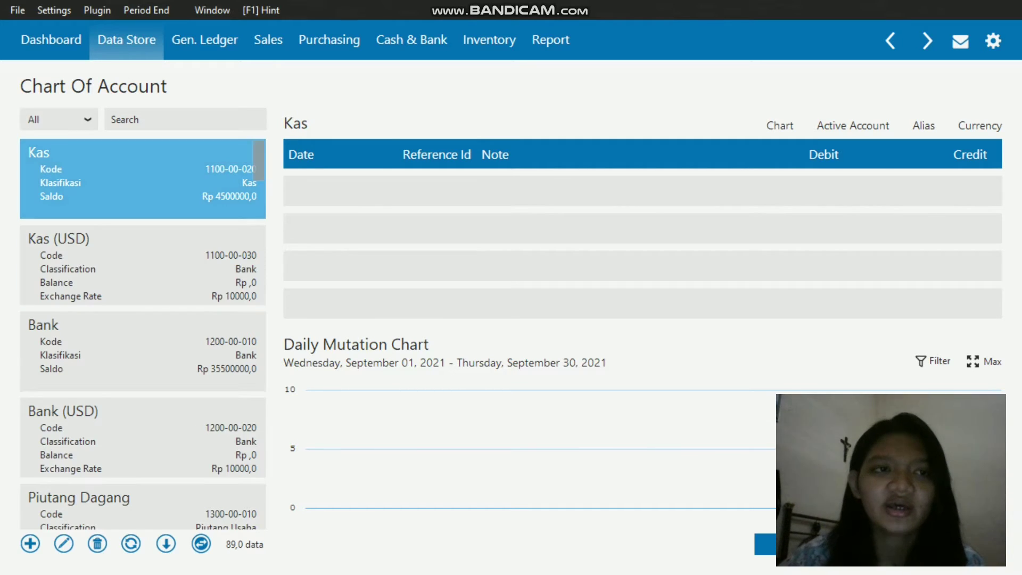
Step: Open the Account Opening Balance entry form from the program's opening balance settings
click(54, 10)
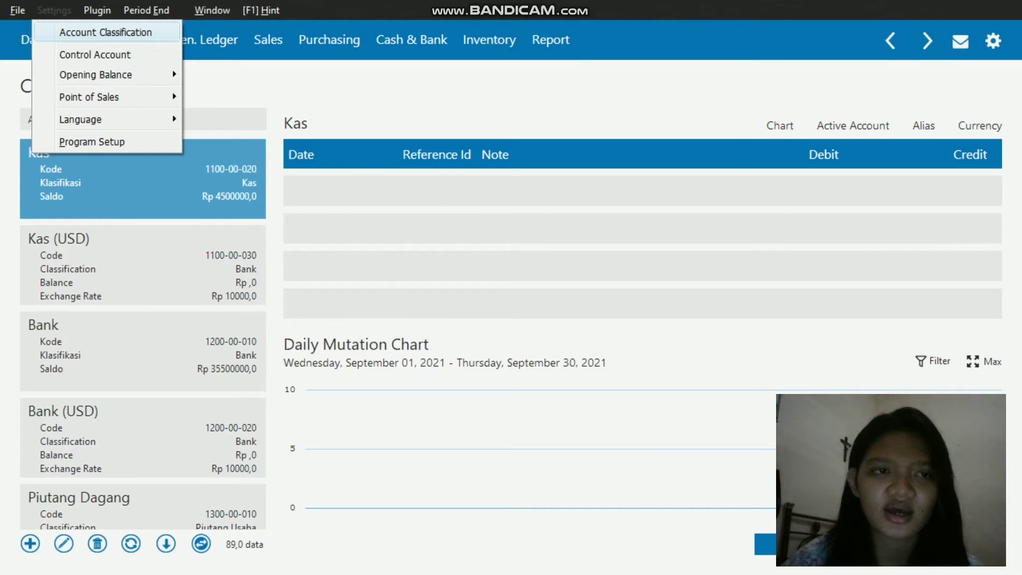
key(Down)
key(Down)
key(Right)
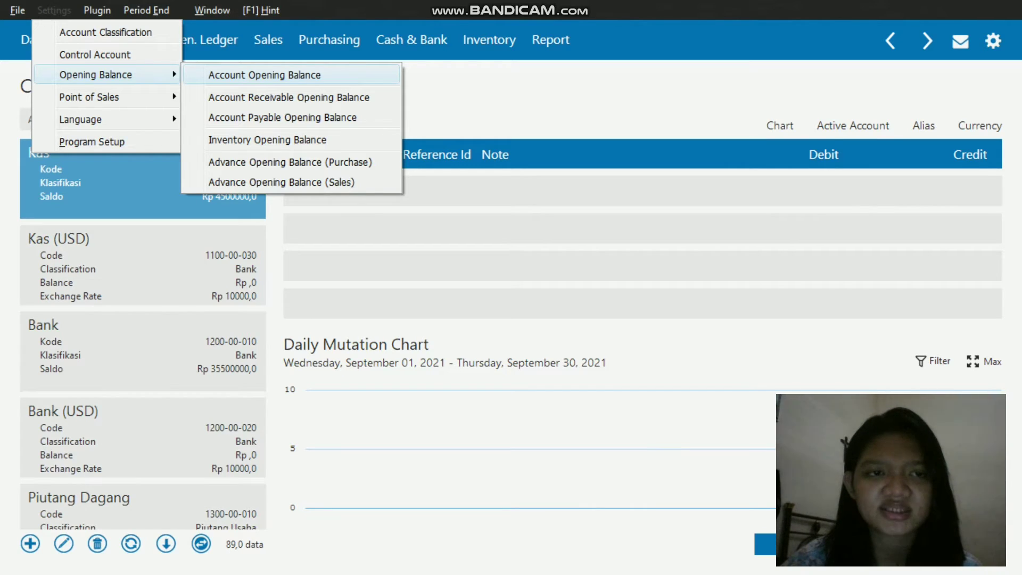
key(Return)
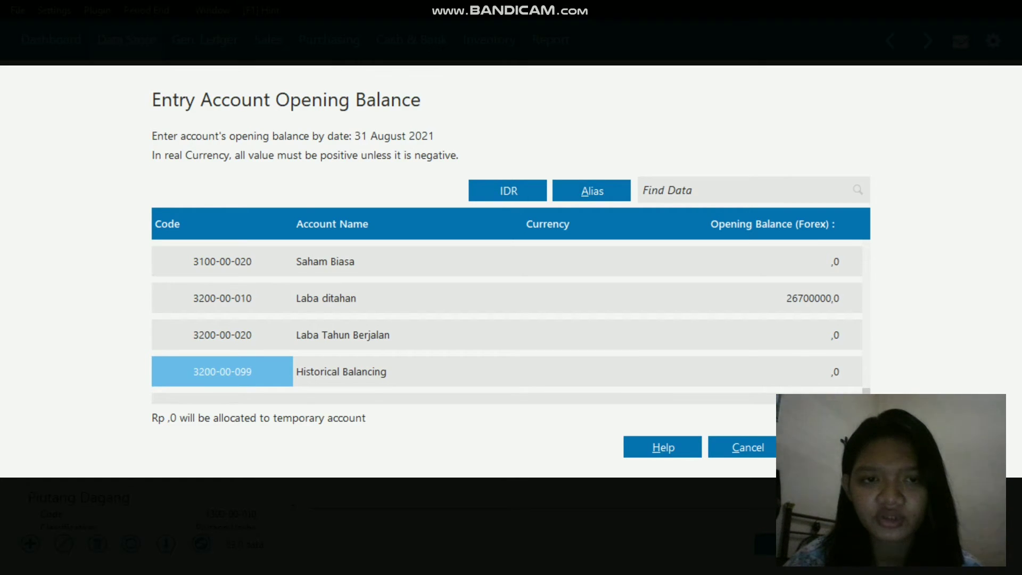
Step: Examine the Kas and Kas (USD) rows at the start of the opening balance list, including the currency of Kas (USD)
drag(867, 392, 866, 251)
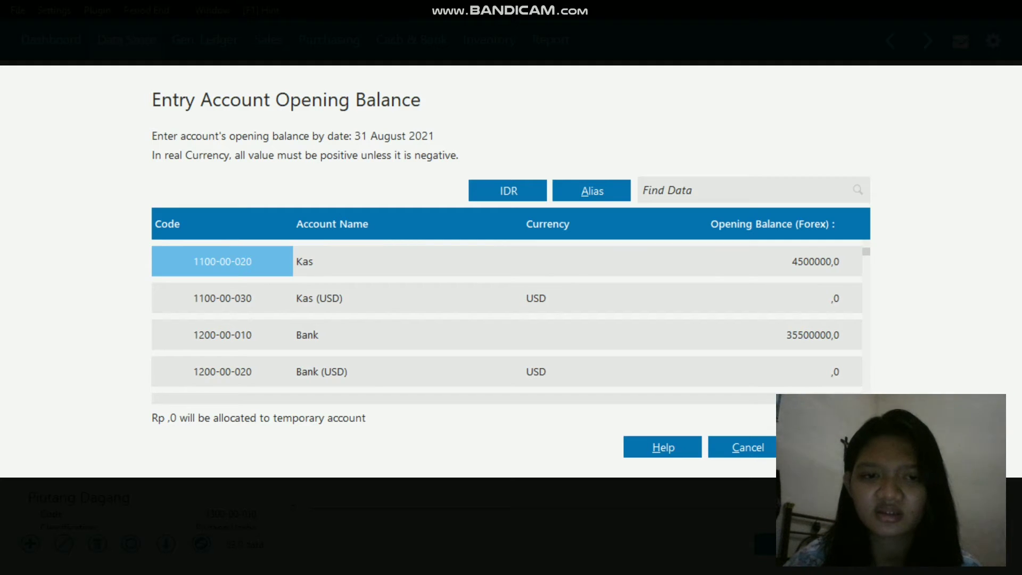
click(407, 262)
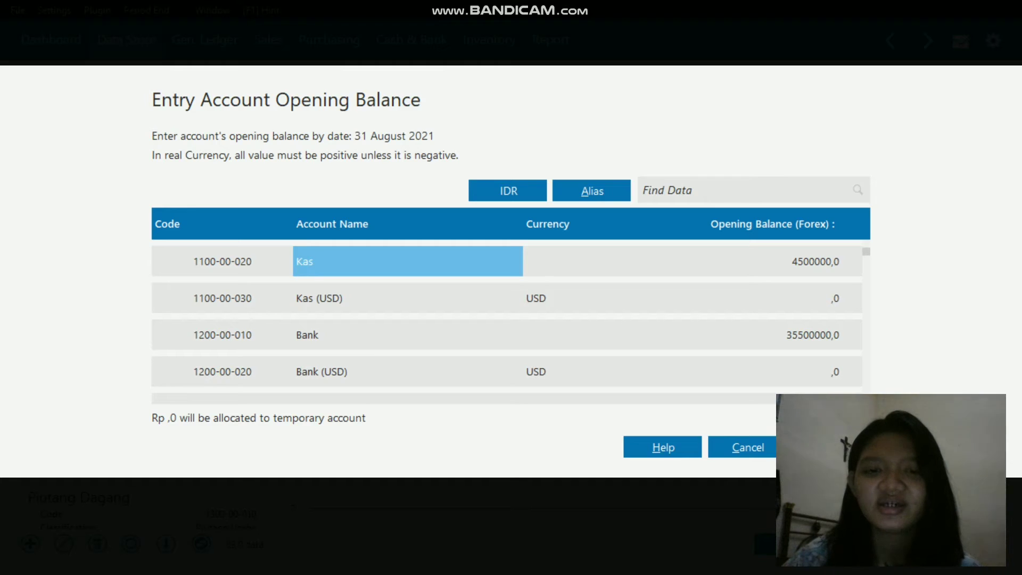
click(567, 298)
click(408, 298)
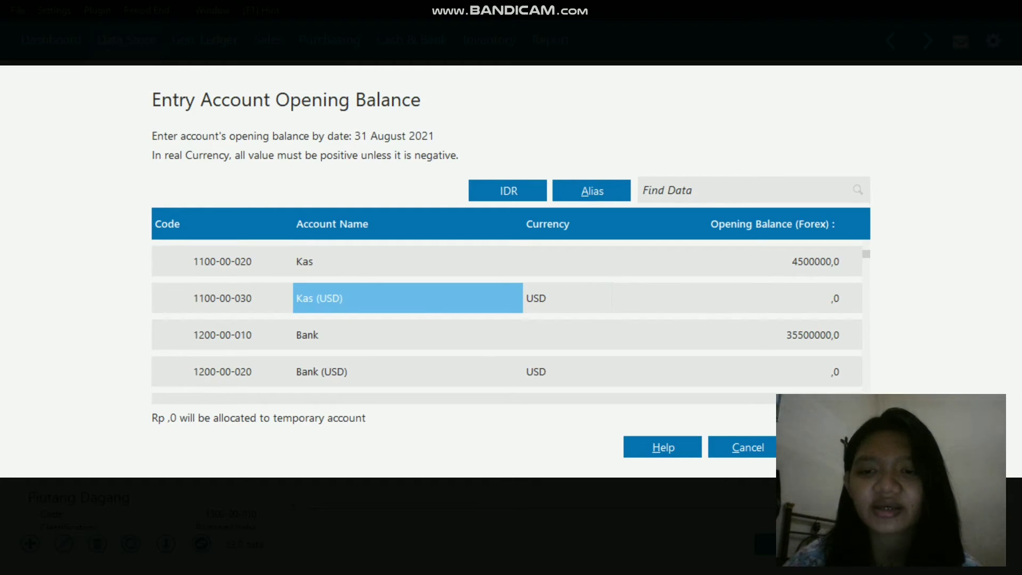
click(567, 298)
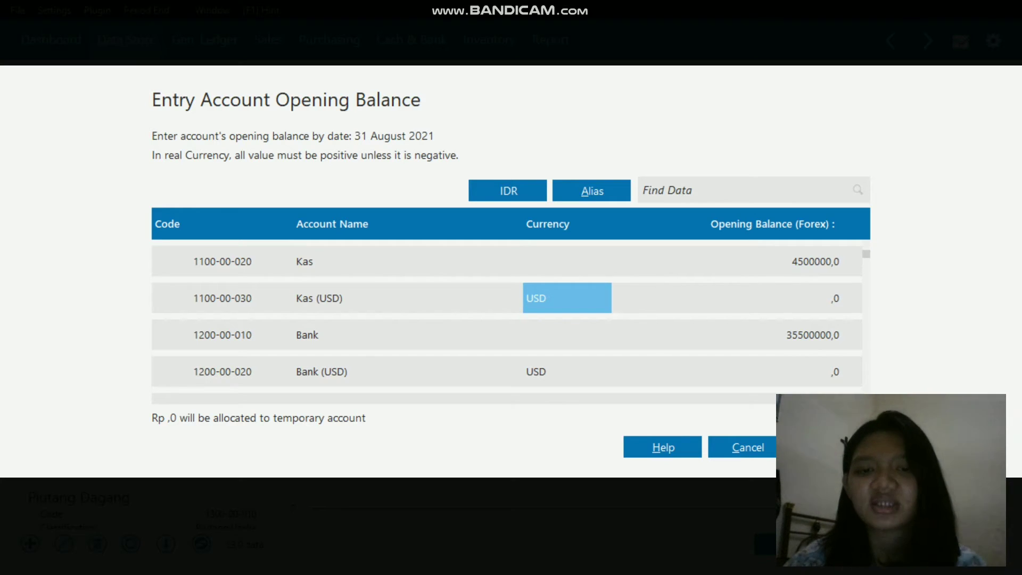
Step: Review the opening balances of Kas, Bank, Piutang Dagang and Persediaan Barang Dagang by opening each balance cell
click(407, 261)
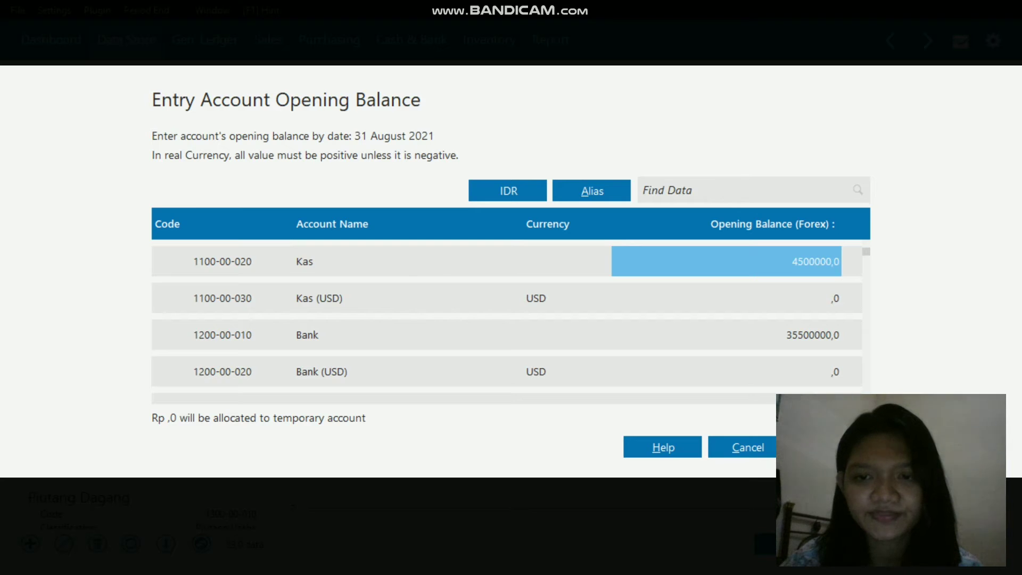
key(Return)
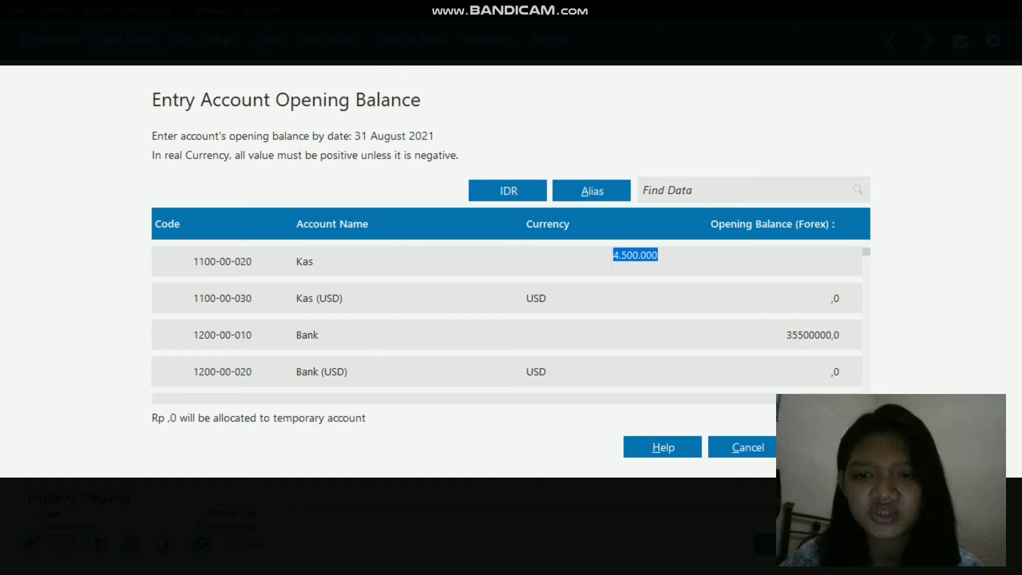
click(727, 335)
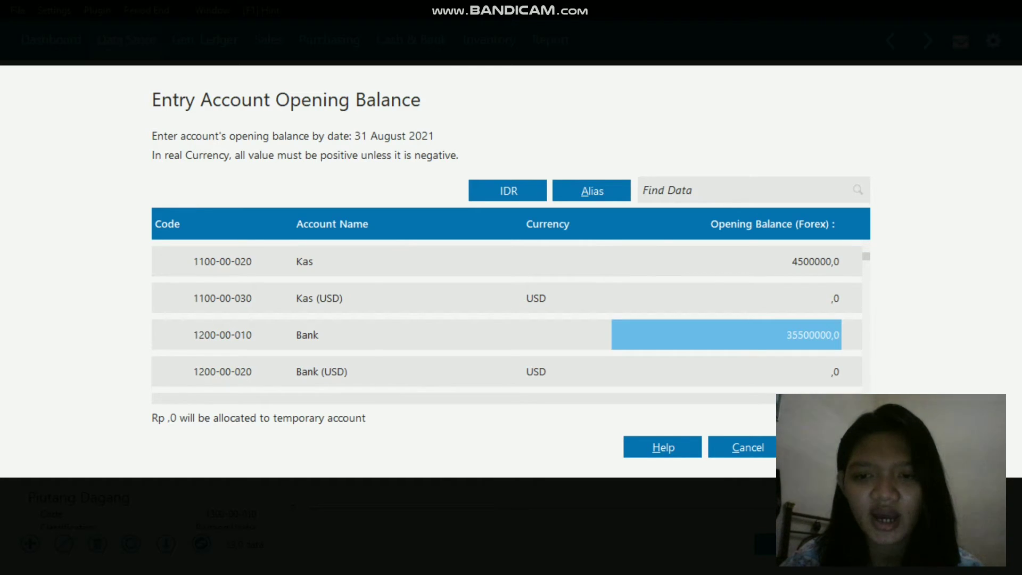
key(Return)
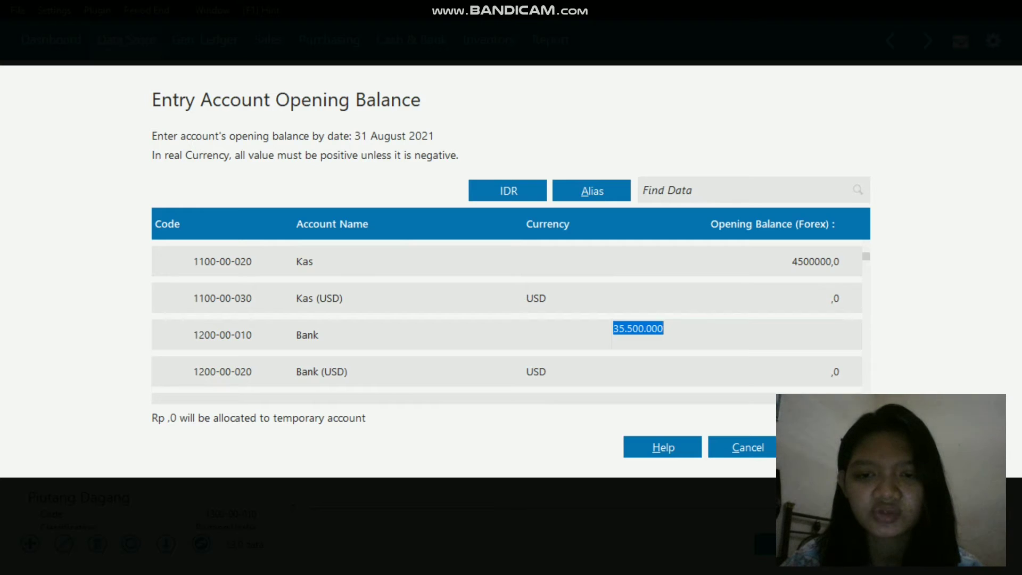
key(Down)
key(Down)
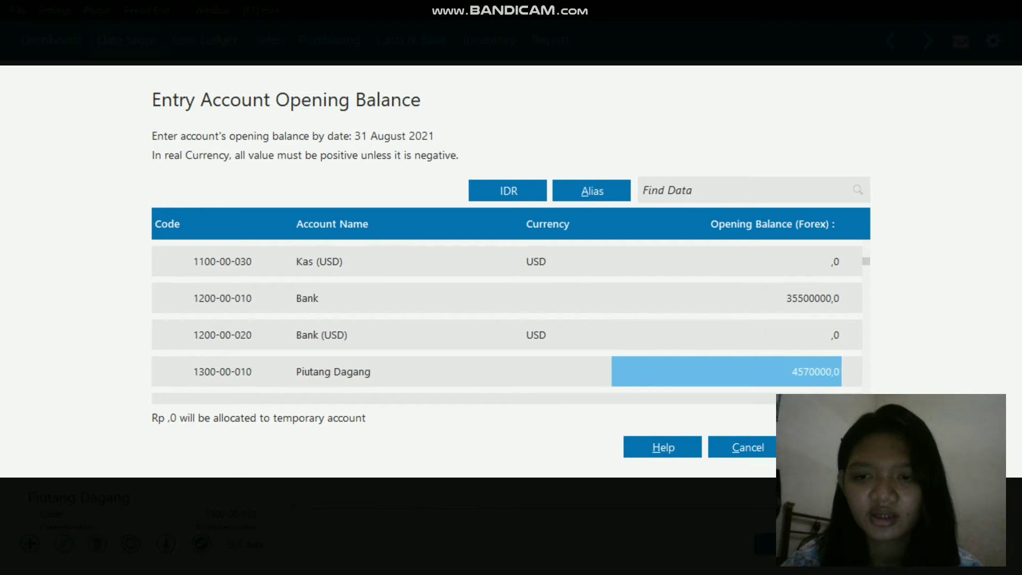
key(Return)
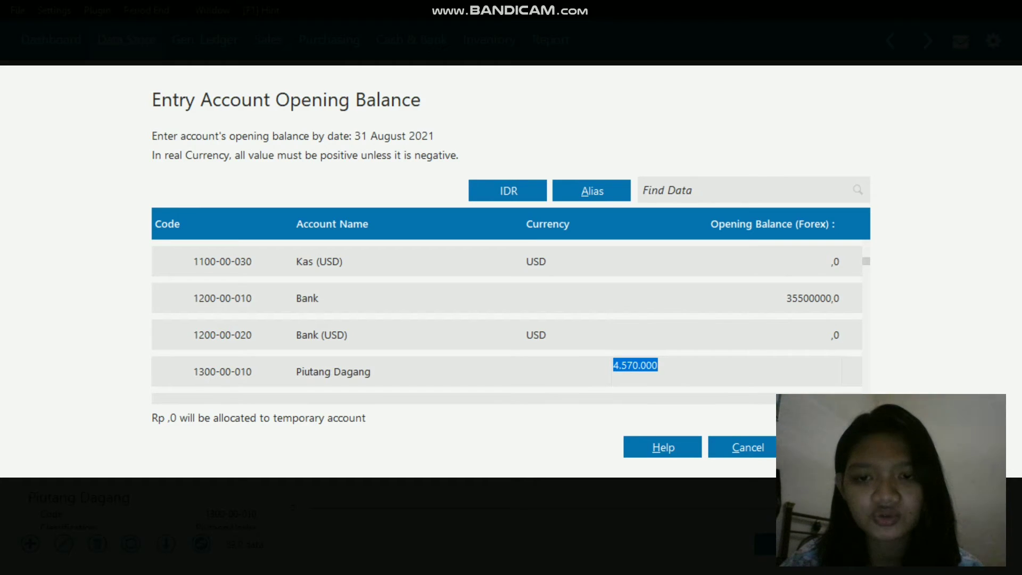
key(Down)
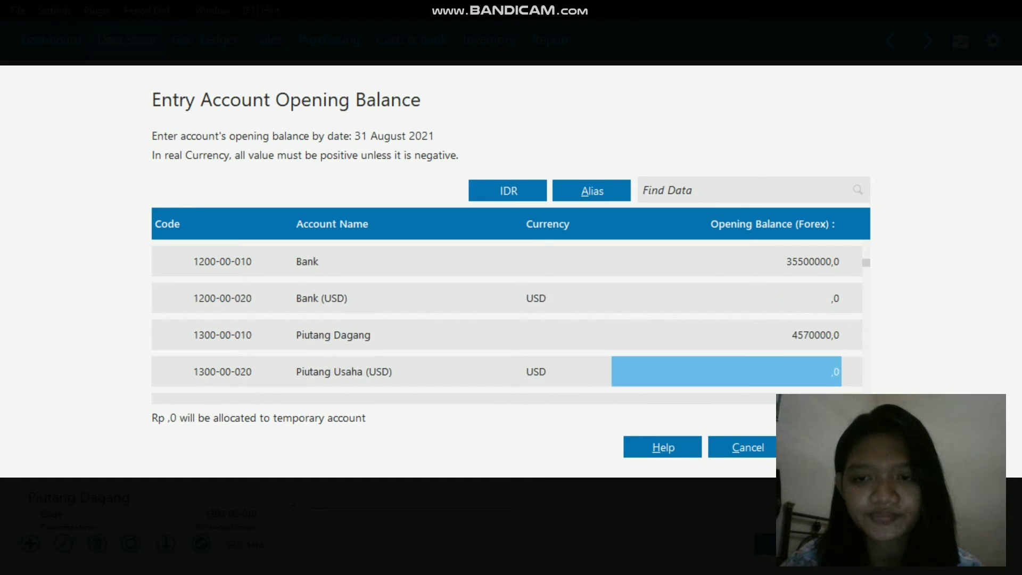
key(Down)
key(Return)
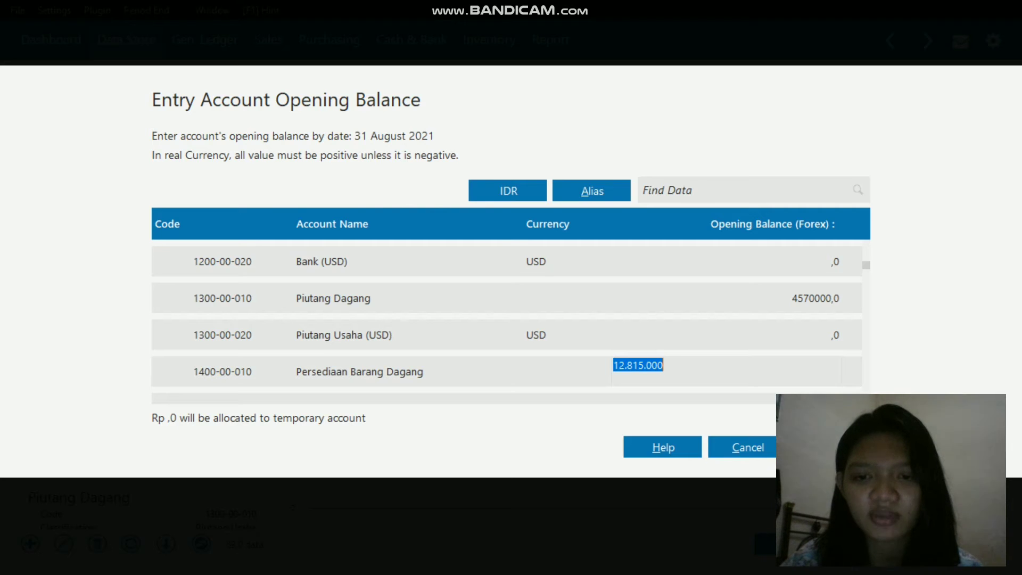
Step: Go through the inventory, advance payment and prepaid tax accounts and open the opening balance of Asuransi Dibayar di Muka for review
key(Down)
key(Down)
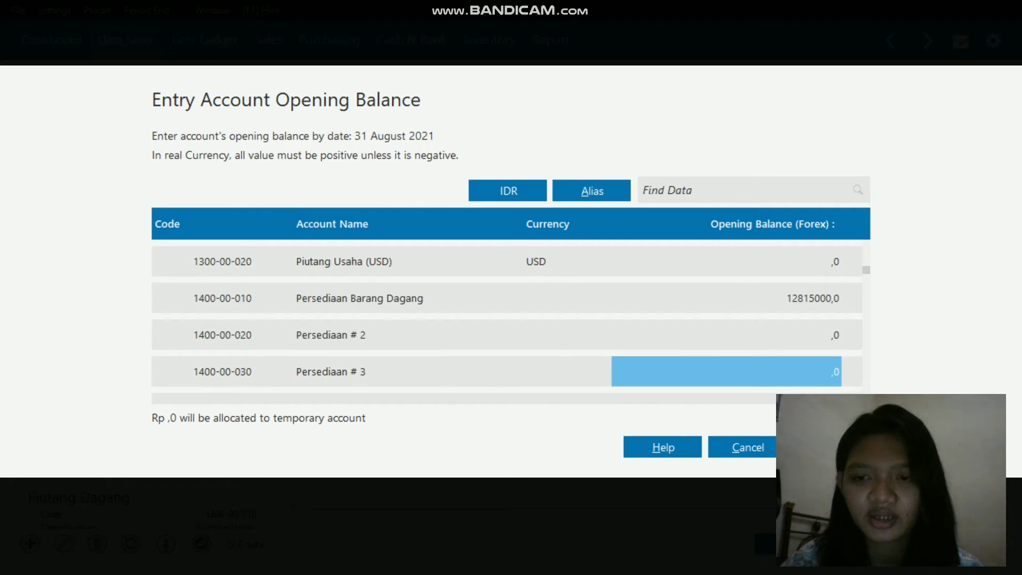
key(Down)
key(Down)
key(Down)
key(Down)
key(Down)
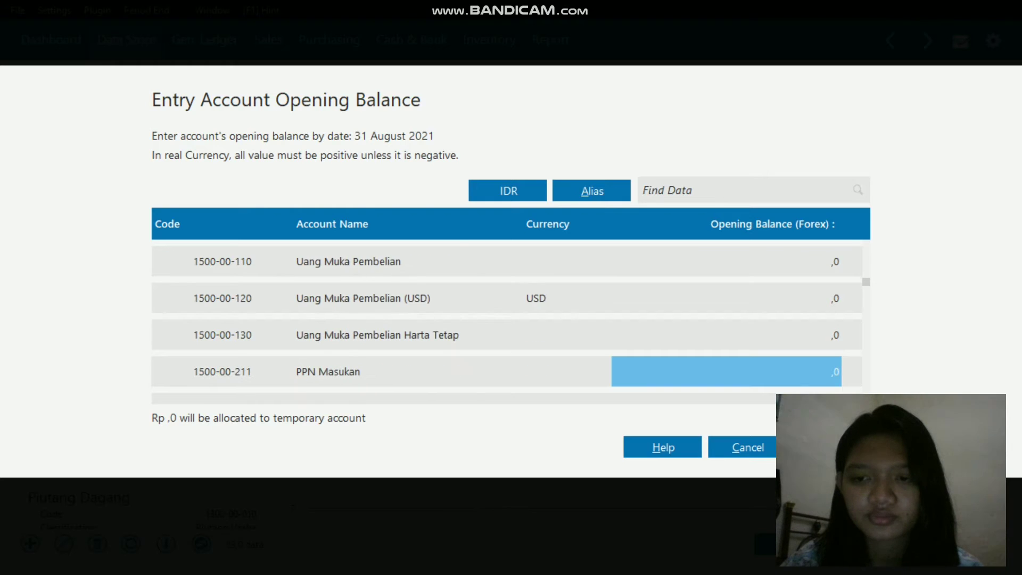
key(Down)
key(Down)
key(Down)
key(Down)
key(Down)
key(Down)
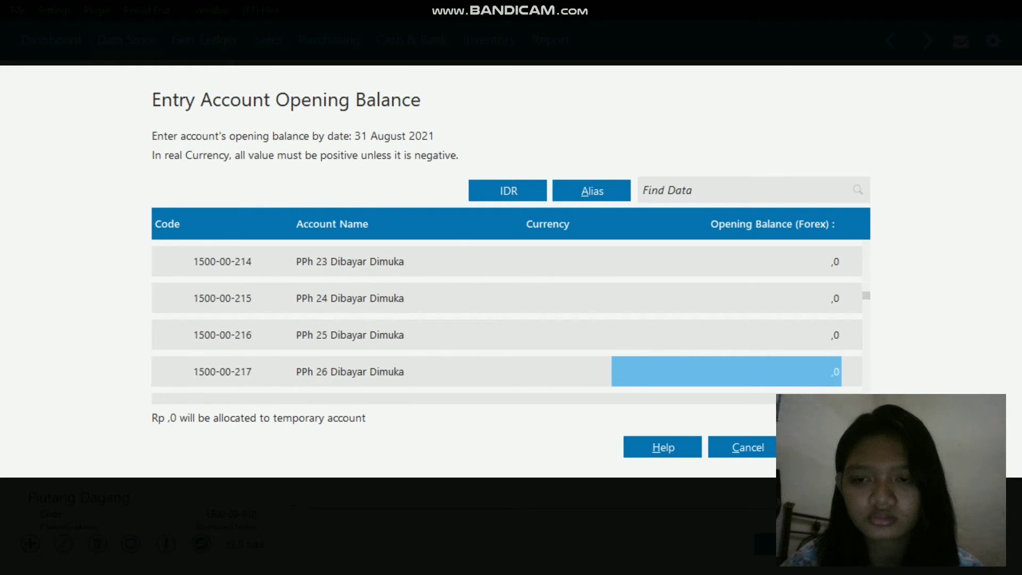
key(Down)
key(Down)
key(Down)
key(Down)
key(Down)
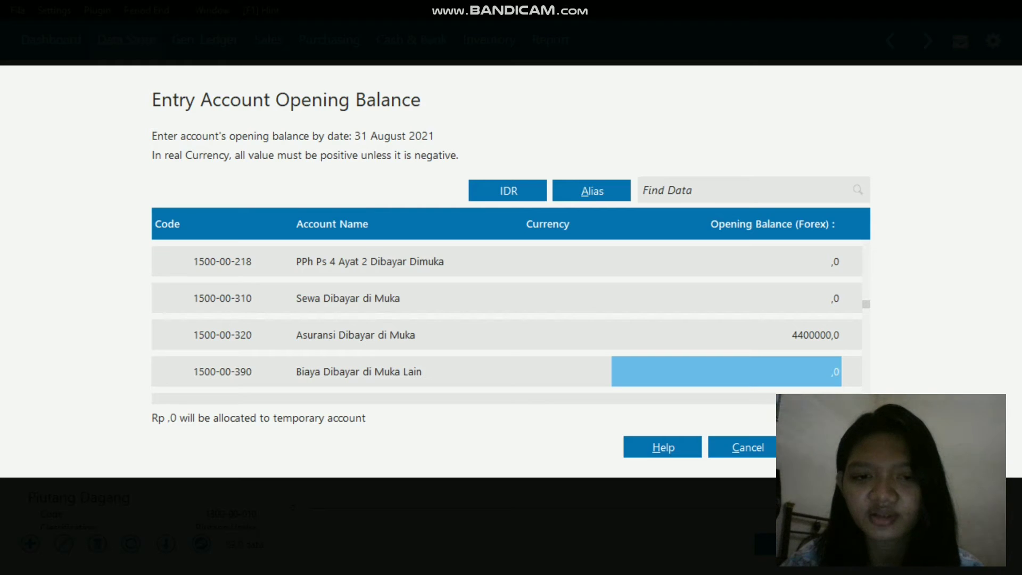
key(Up)
key(F2)
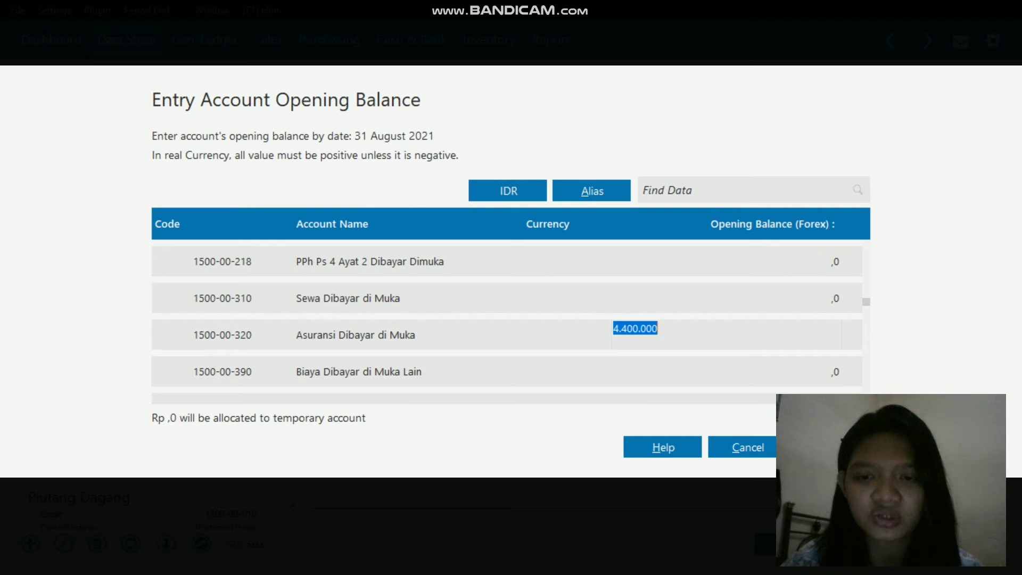
Step: Review the opening balance of Kendaraan among the fixed asset accounts by opening its balance cell
key(Down)
key(Down)
key(Down)
key(Down)
key(Down)
key(Down)
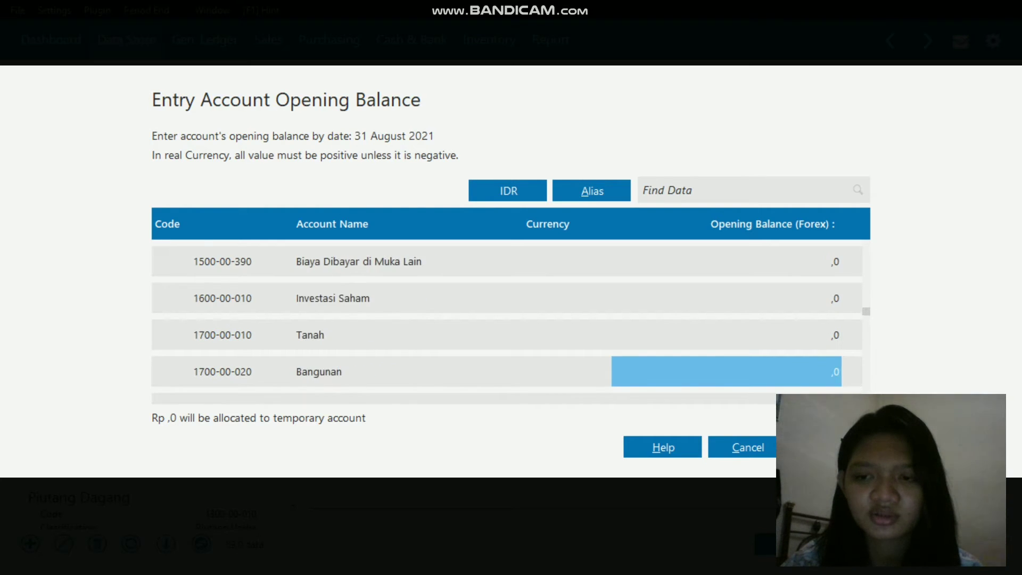
key(Down)
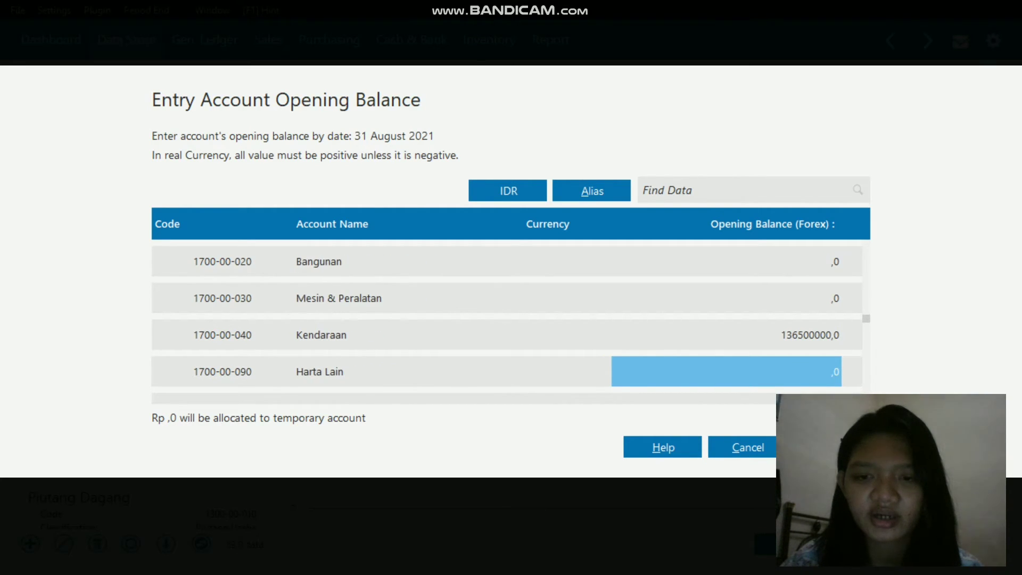
key(Up)
key(Return)
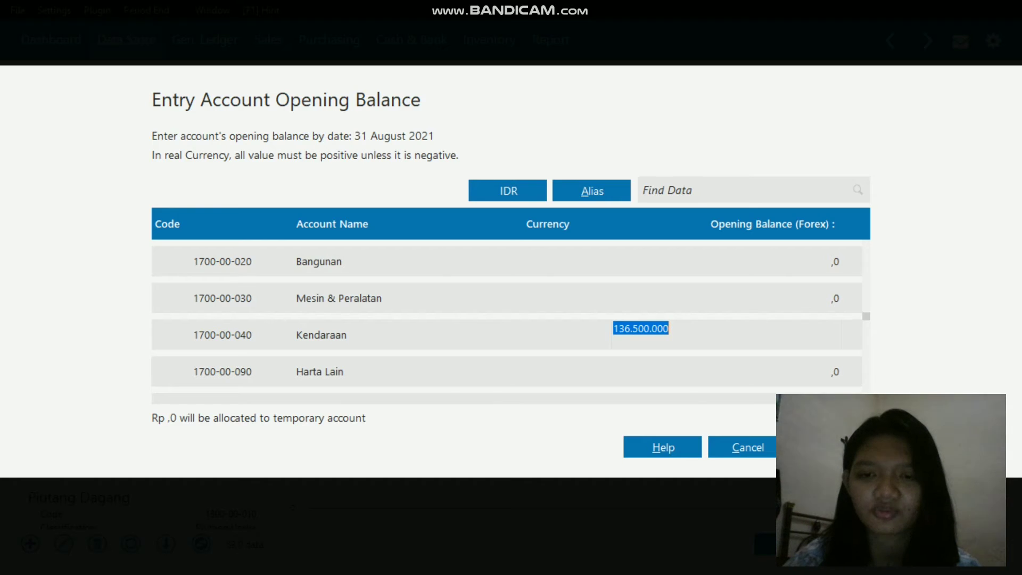
key(Return)
Step: Review the opening balance of Akumulasi Penyusutan Kendaraan, checking its negative sign in the opened balance cell
key(Down)
key(Down)
key(Down)
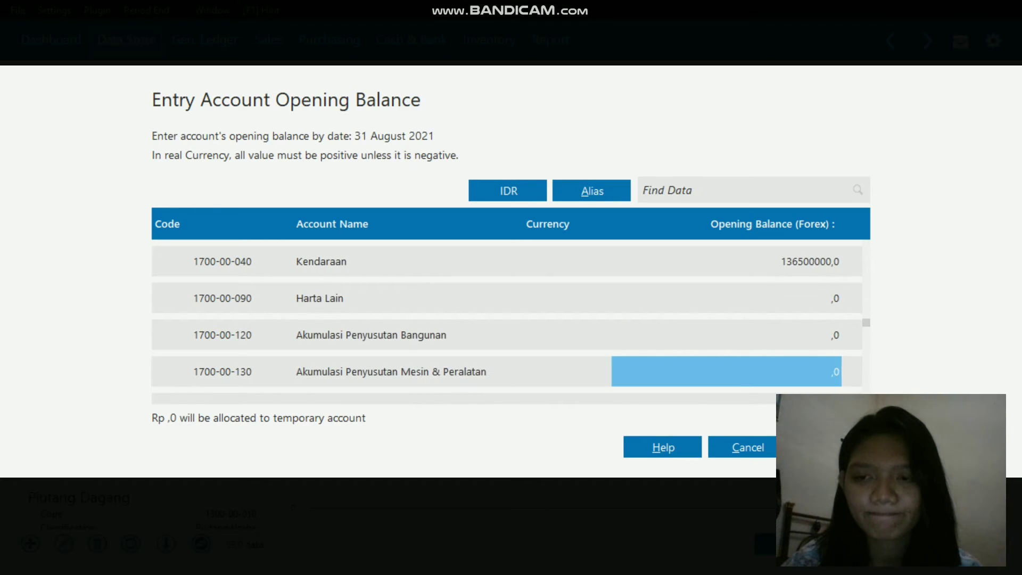
key(Down)
key(Up)
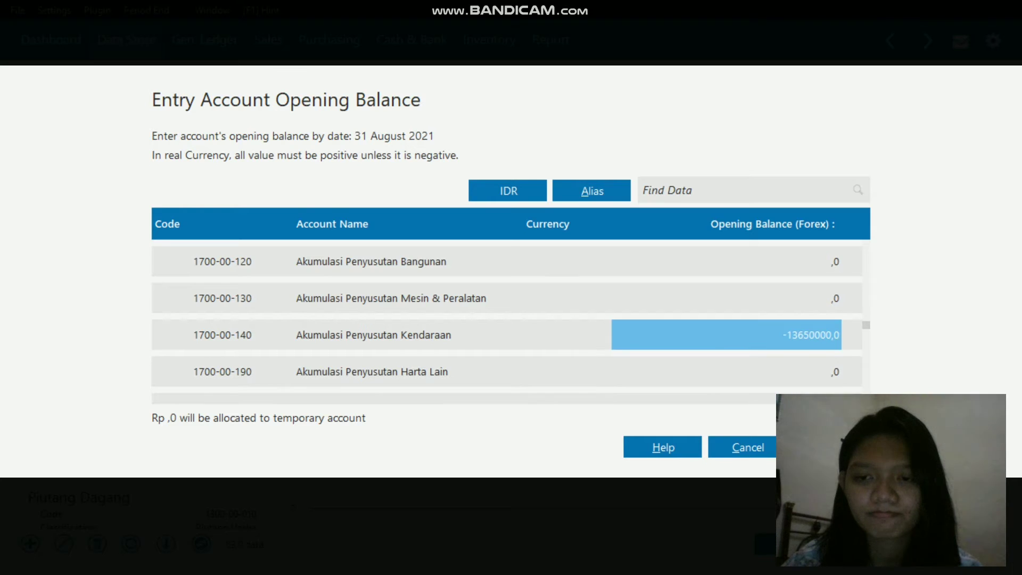
key(Return)
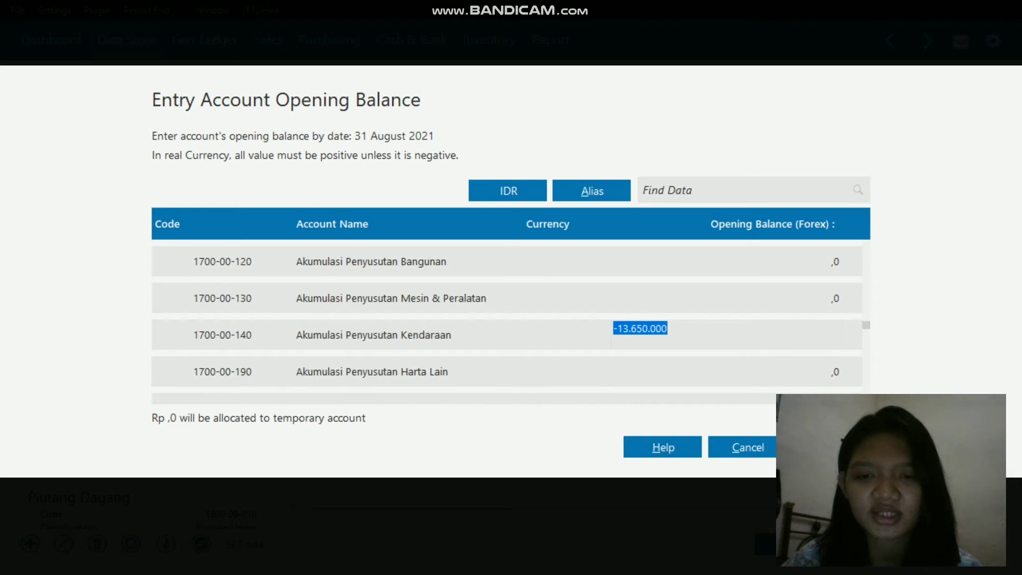
key(Left)
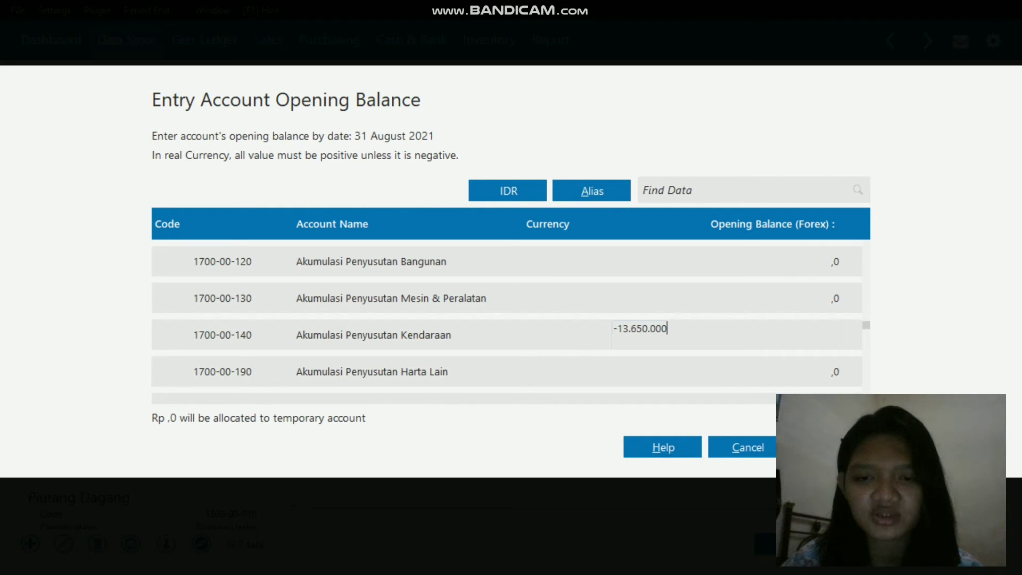
key(Return)
Step: Go past the intangible asset accounts and open the opening balance of Utang Dagang for review
key(Down)
key(Down)
key(Down)
key(Down)
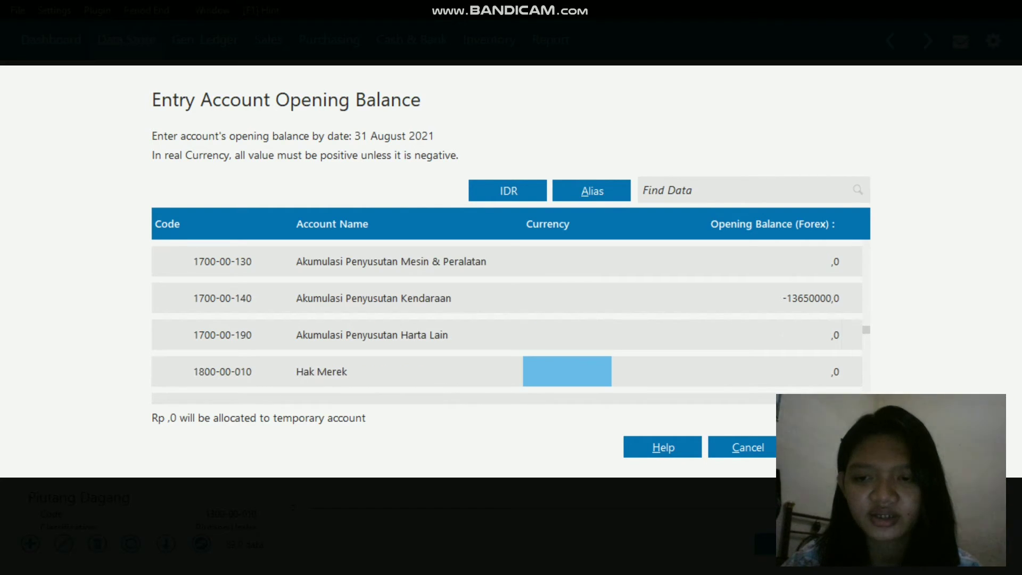
key(Down)
key(Down)
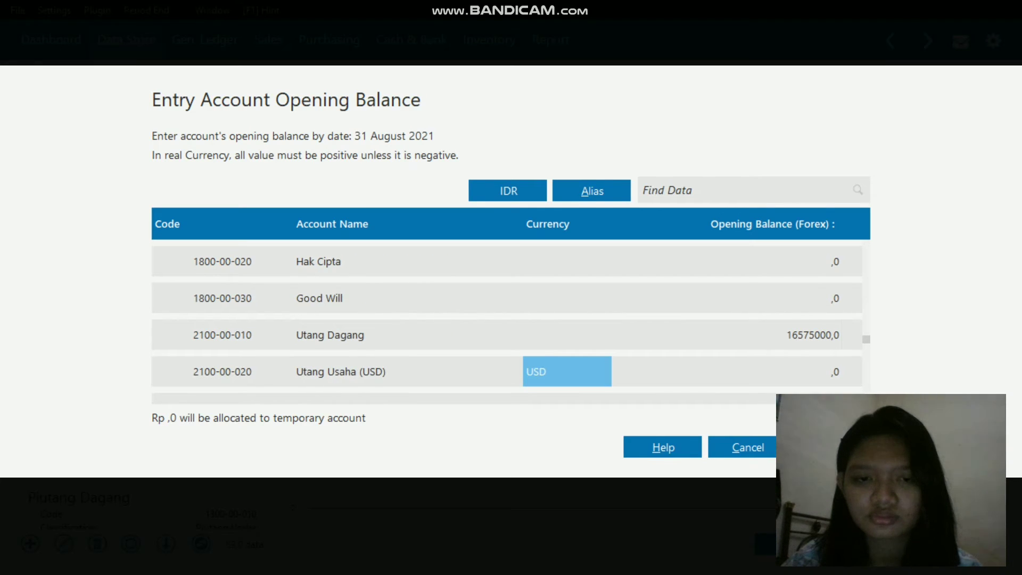
key(Left)
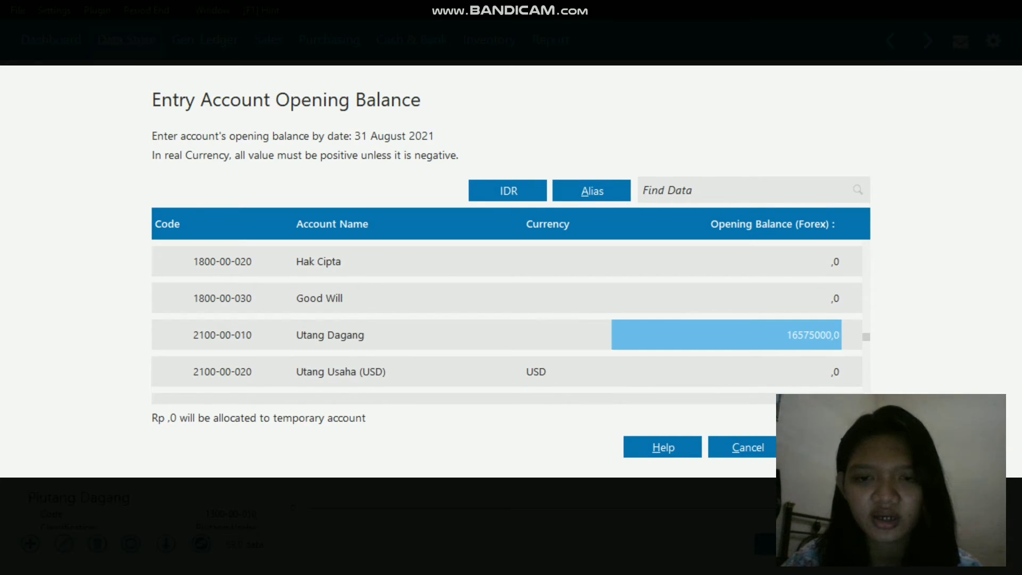
key(Return)
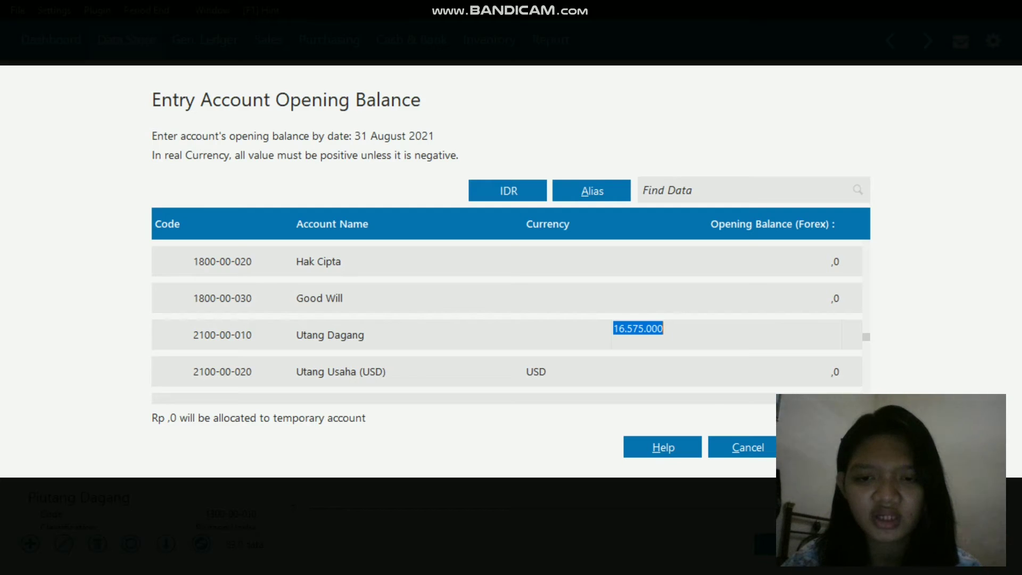
key(Return)
Step: Review the opening balance of Utang Bank (2100-00-910) by opening its balance cell
key(Down)
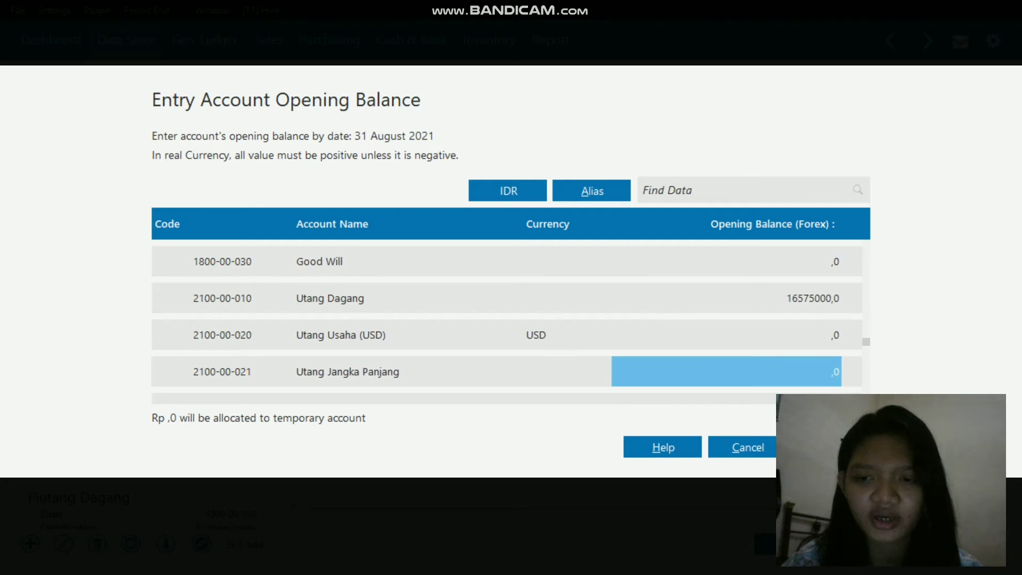
key(Down)
key(Down)
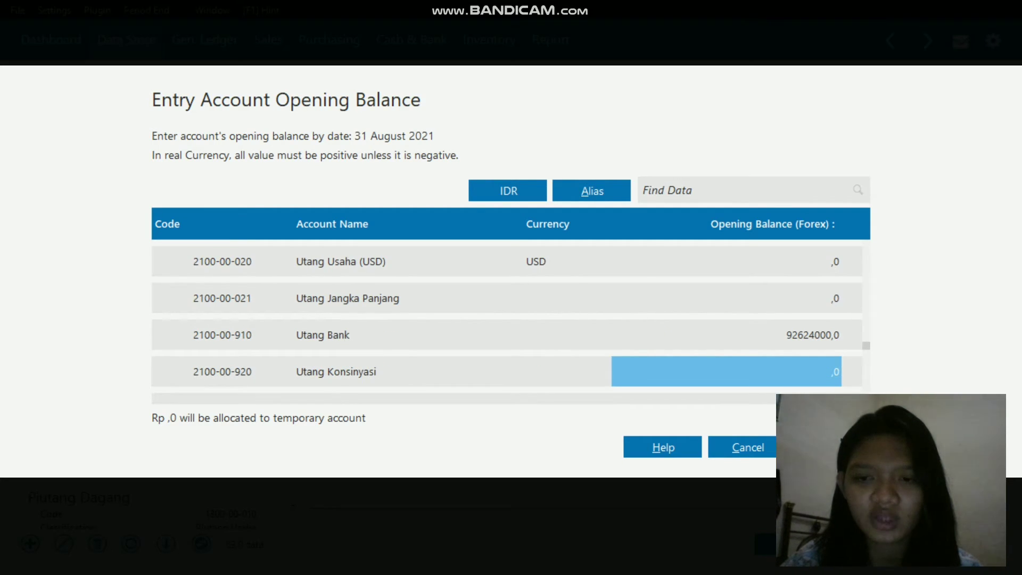
key(Up)
key(Return)
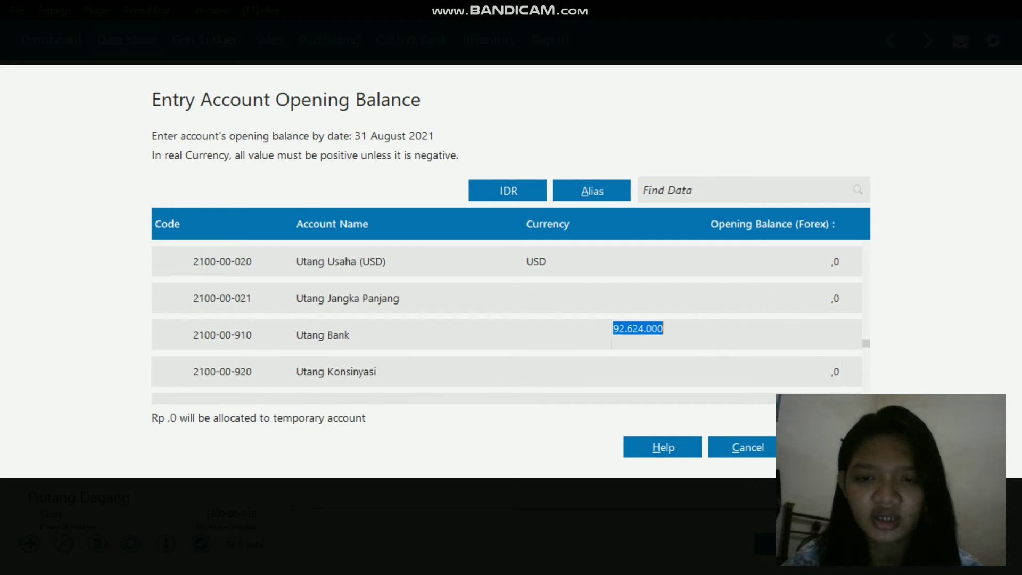
key(Return)
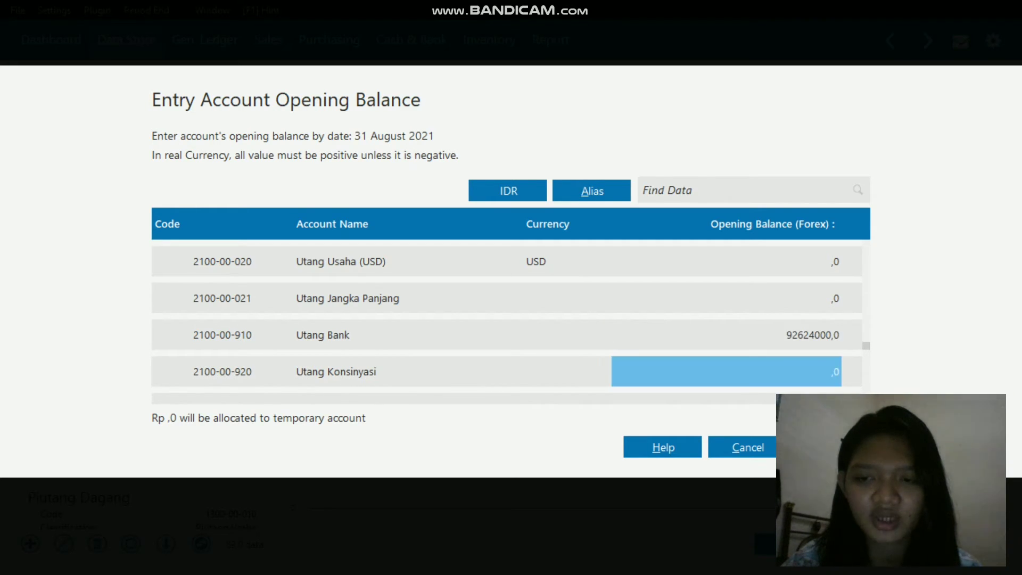
Step: Open the opening balance of Utang Gaji & Upah for review
key(Down)
key(Down)
key(Down)
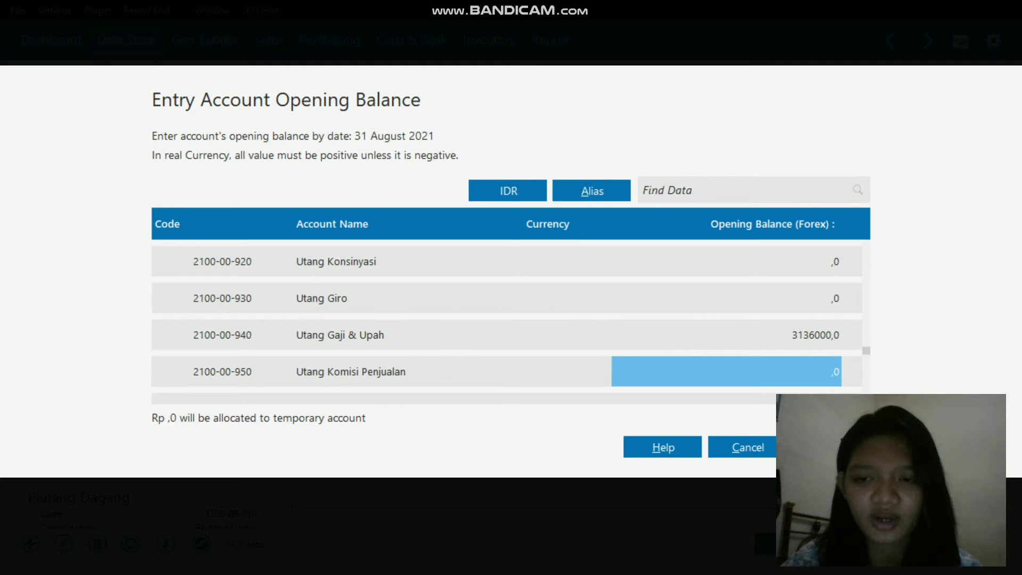
key(Up)
key(Return)
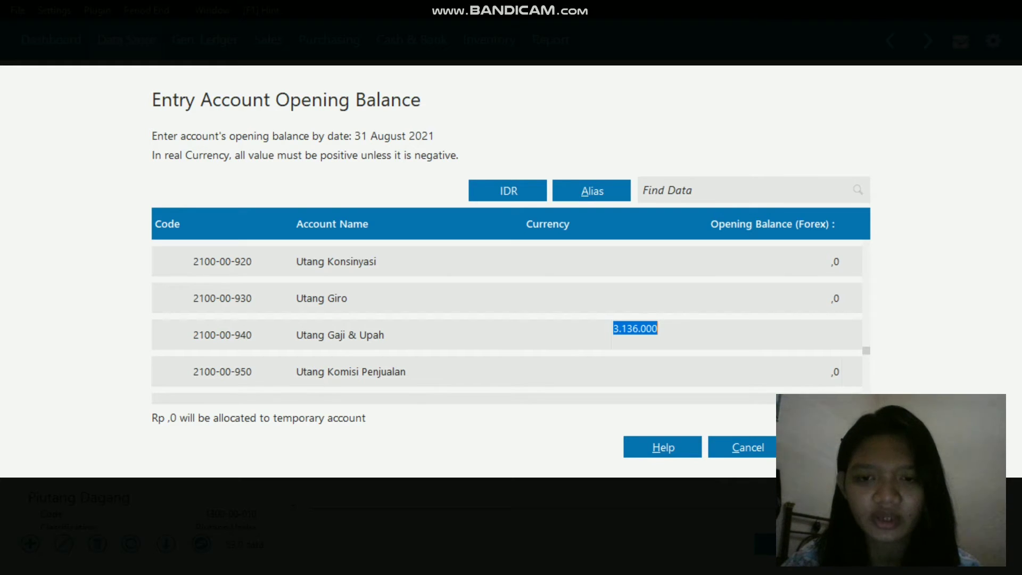
Step: Go through the sales advance, tax payable and long-term debt accounts and review the opening balance of Modal Disetor
key(Down)
key(Down)
key(Down)
key(Down)
key(Down)
key(Down)
key(Down)
key(Down)
key(Down)
key(Down)
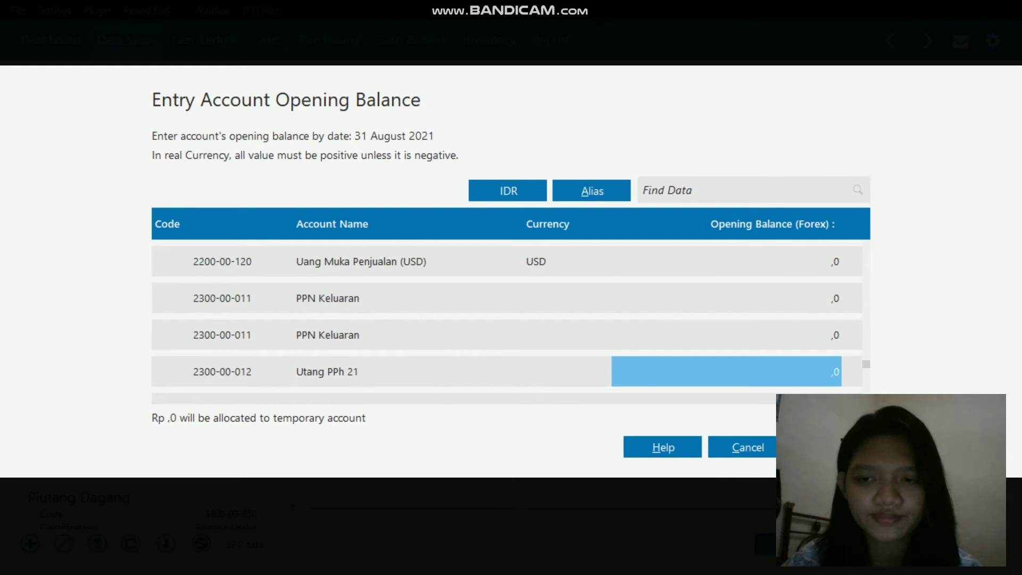
key(Down)
key(Down)
key(Down)
key(Down)
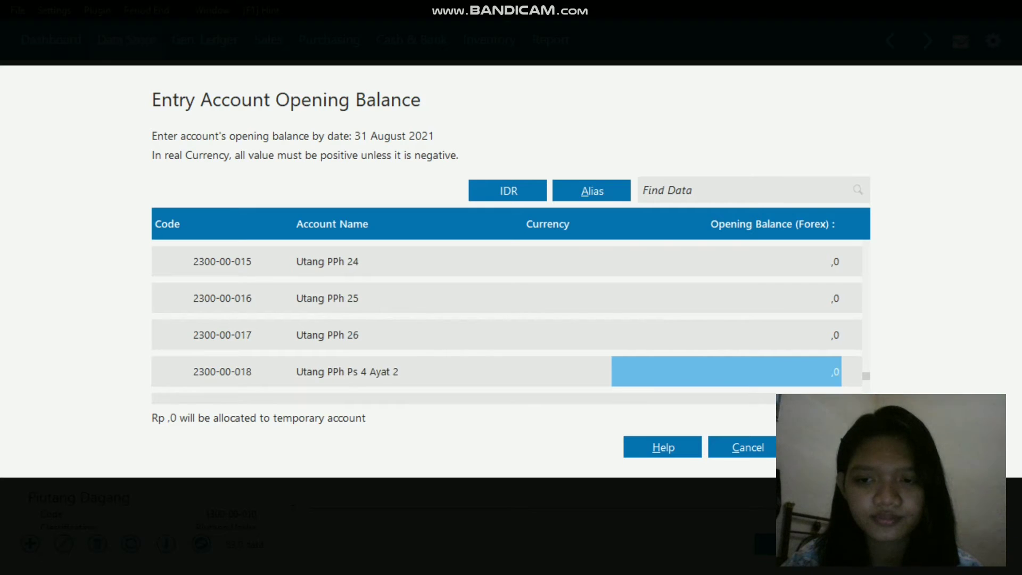
key(Down)
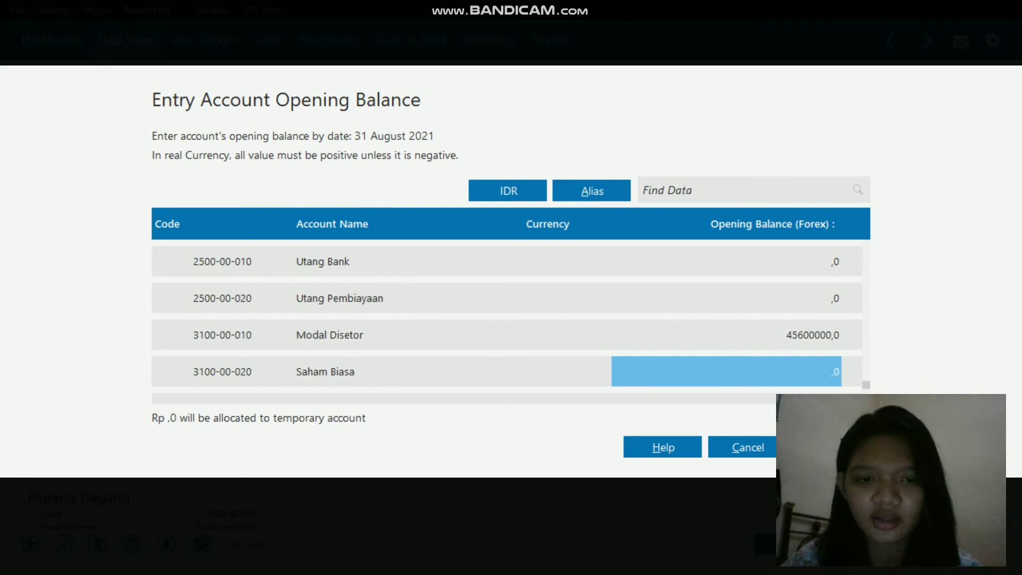
key(Up)
key(Return)
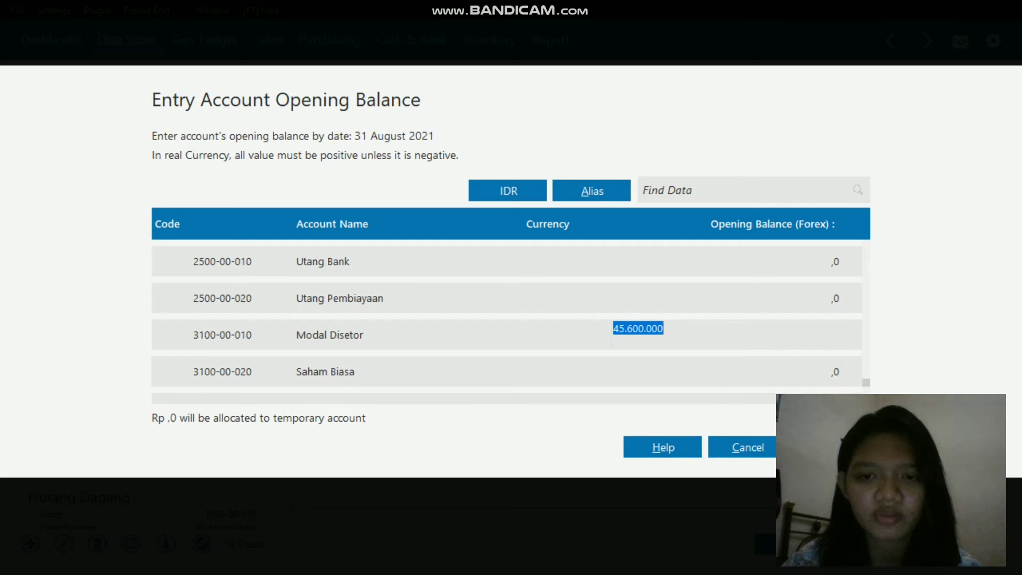
key(Return)
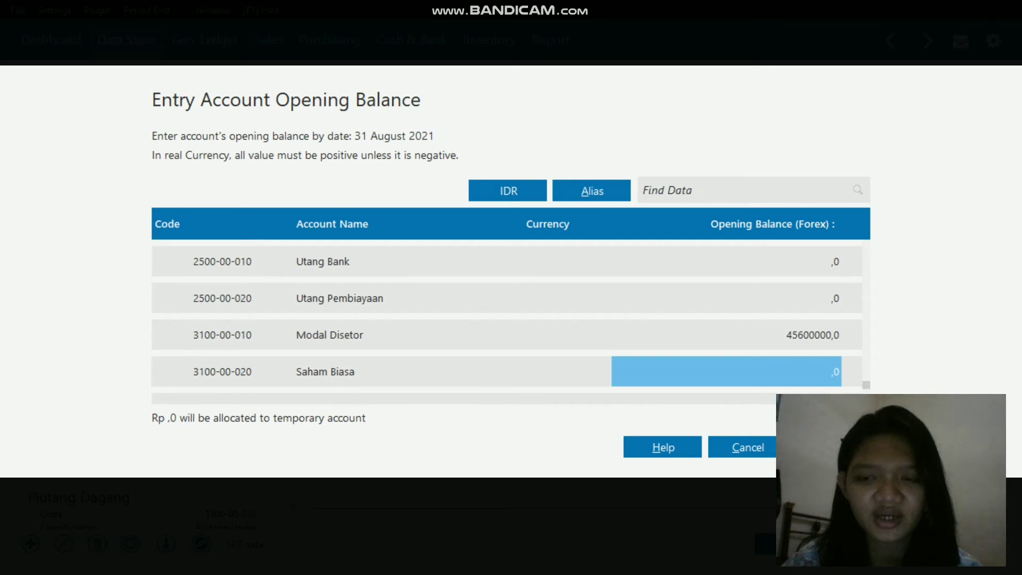
Step: Review the opening balance of Laba ditahan and finish the account opening balance entry
key(Down)
key(Down)
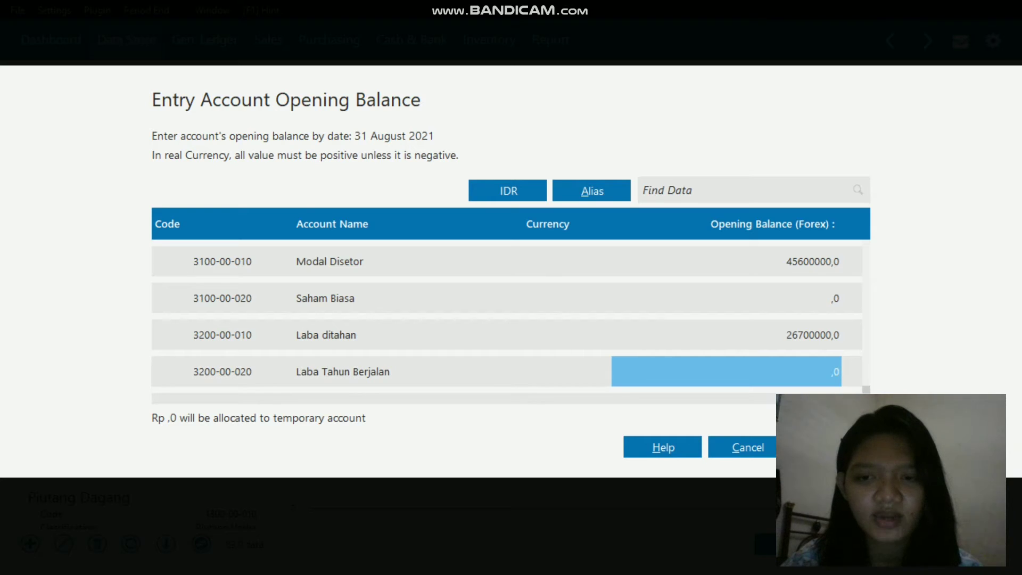
key(Up)
key(Return)
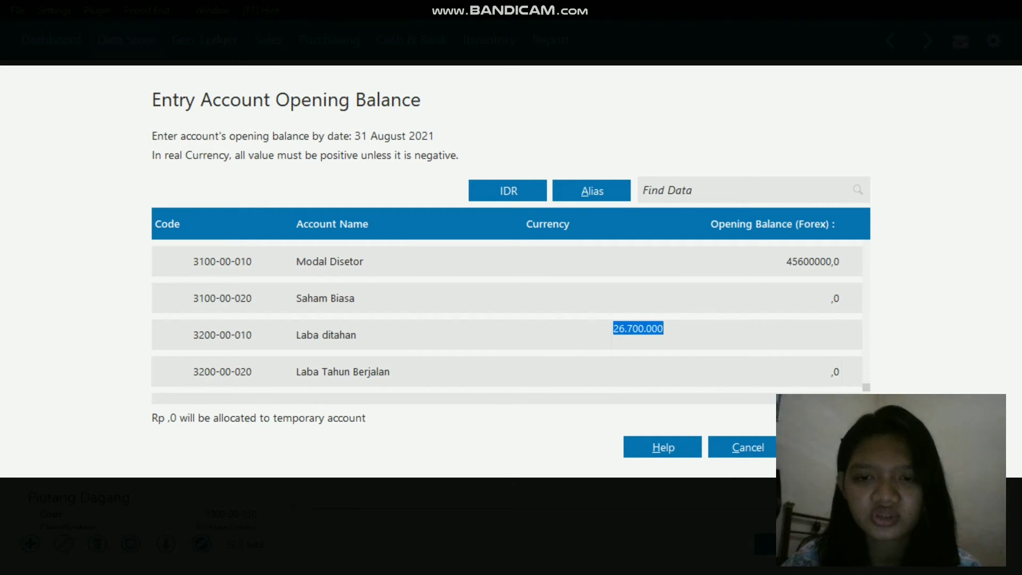
key(Return)
key(Down)
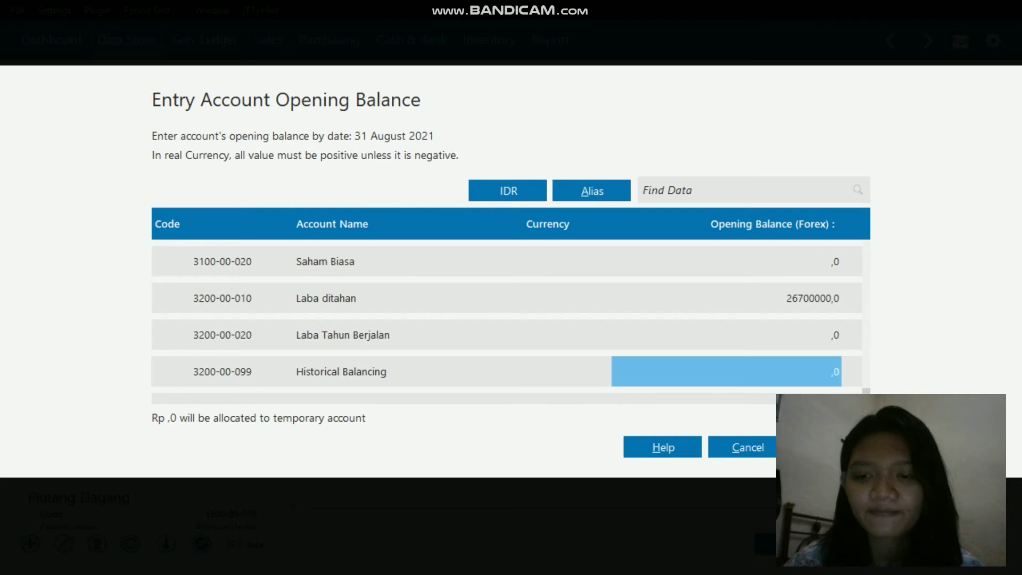
click(831, 447)
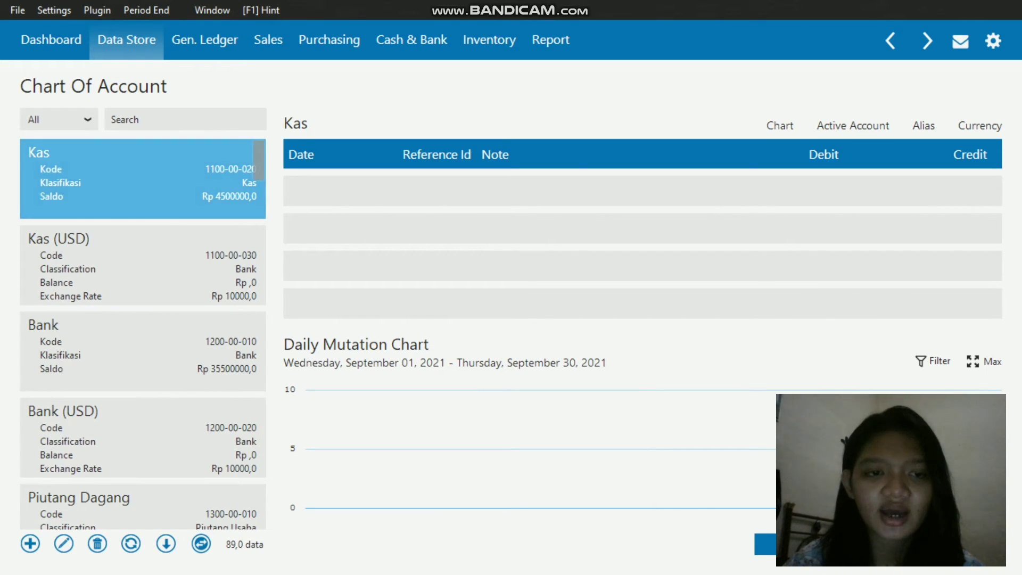
Step: Check the balances of Bank, Piutang Dagang and Persediaan Barang Dagang in the chart of accounts
click(143, 352)
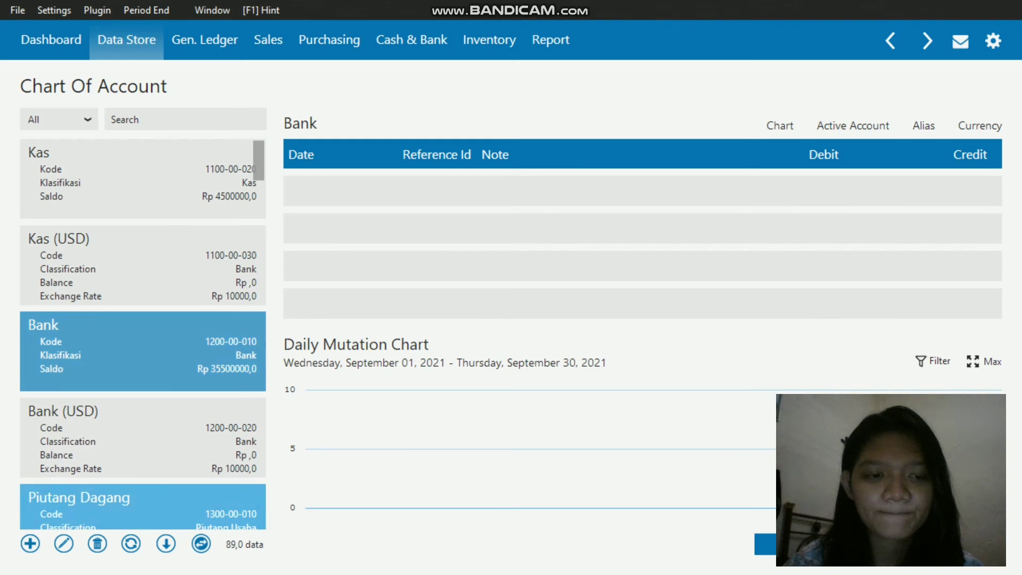
click(142, 506)
scroll(143, 351, down, 4)
click(143, 352)
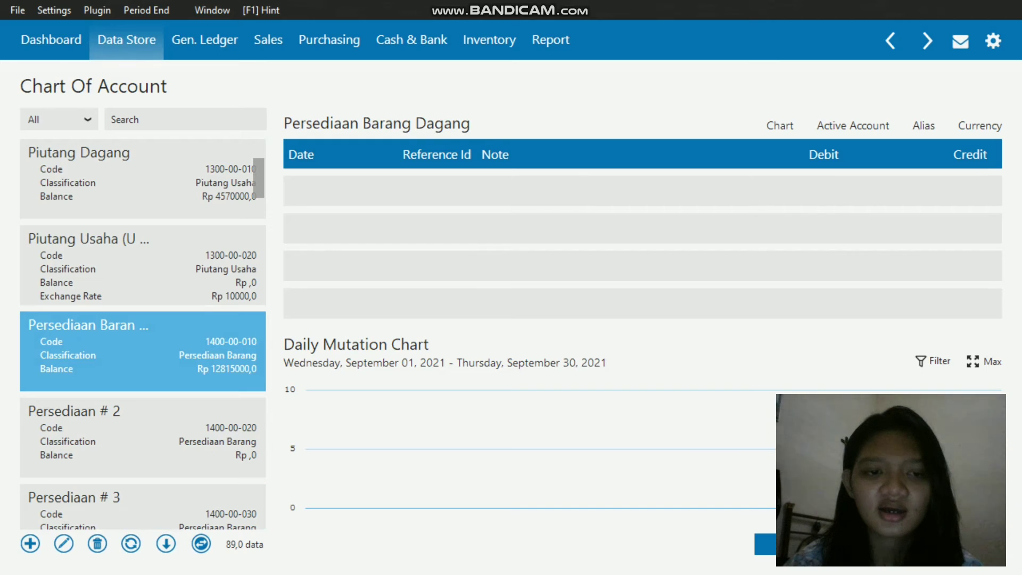
scroll(143, 351, up, 3)
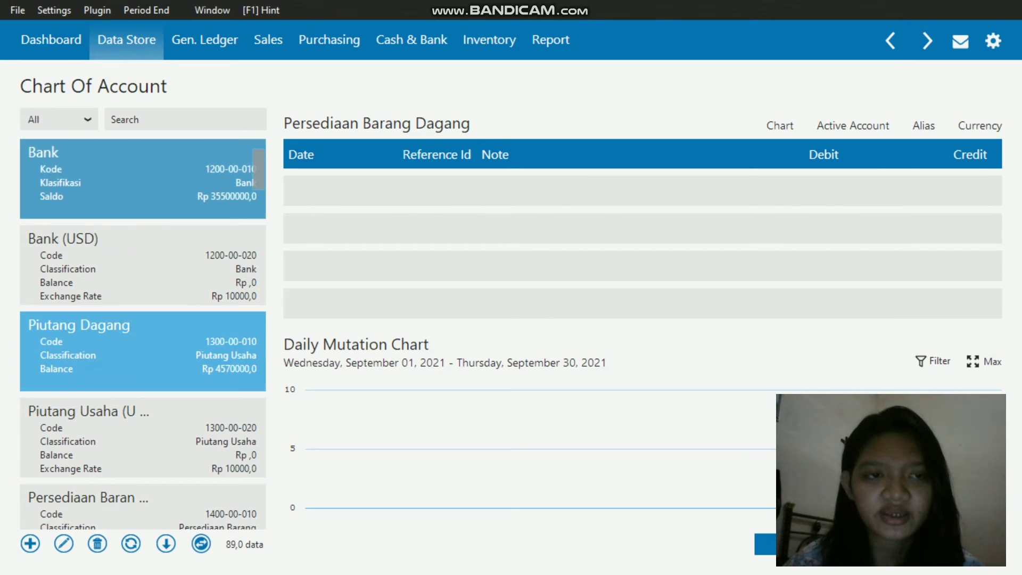
scroll(142, 352, up, 2)
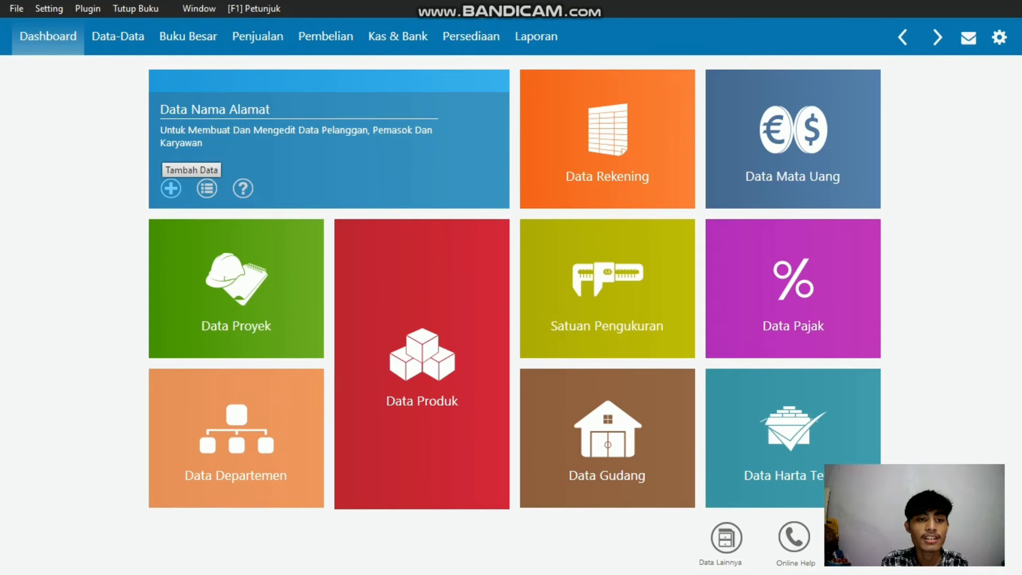
Step: Start a new name and address record and switch to Excel to consult the Saldo Piutang customer table
click(170, 188)
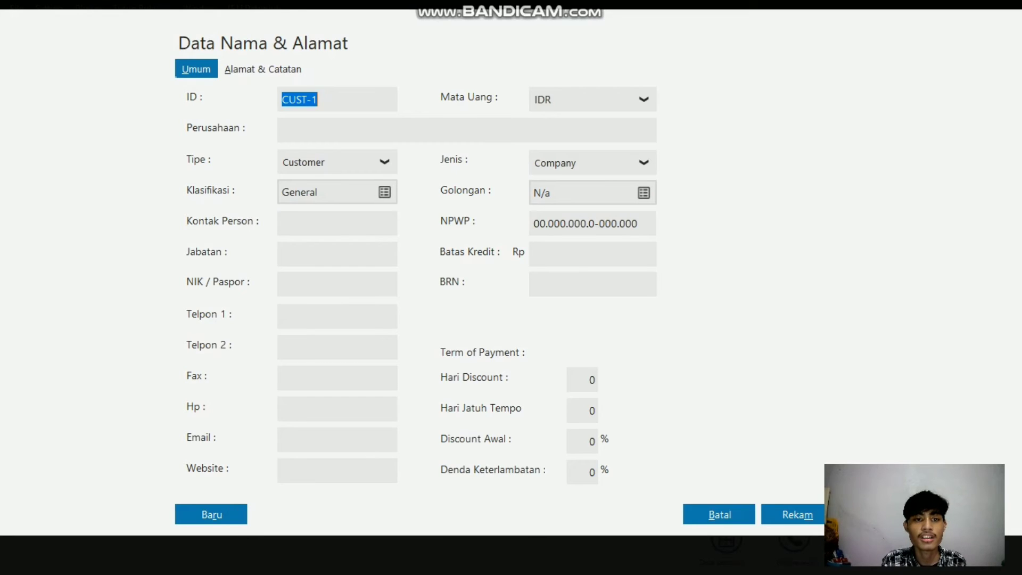
key(super)
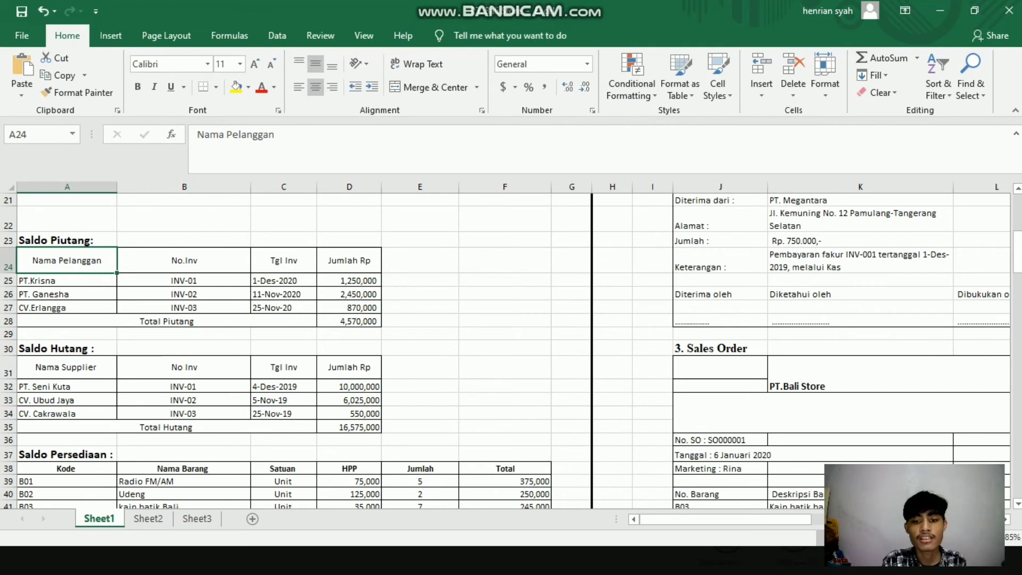
Step: Switch back to Zahir Accounting and enter PT. Krisna as the company name of customer record CUST-1
key(super)
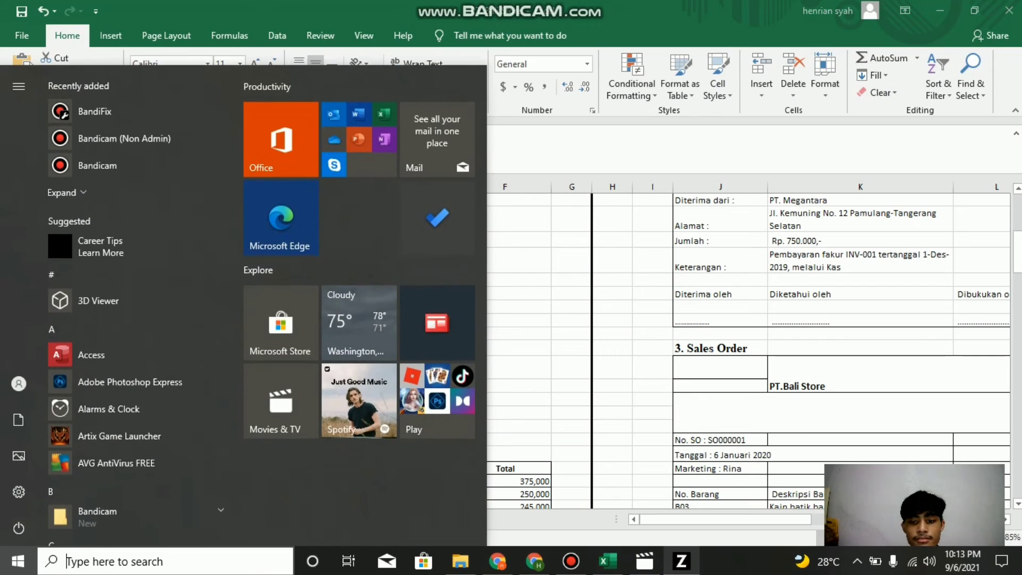
click(681, 561)
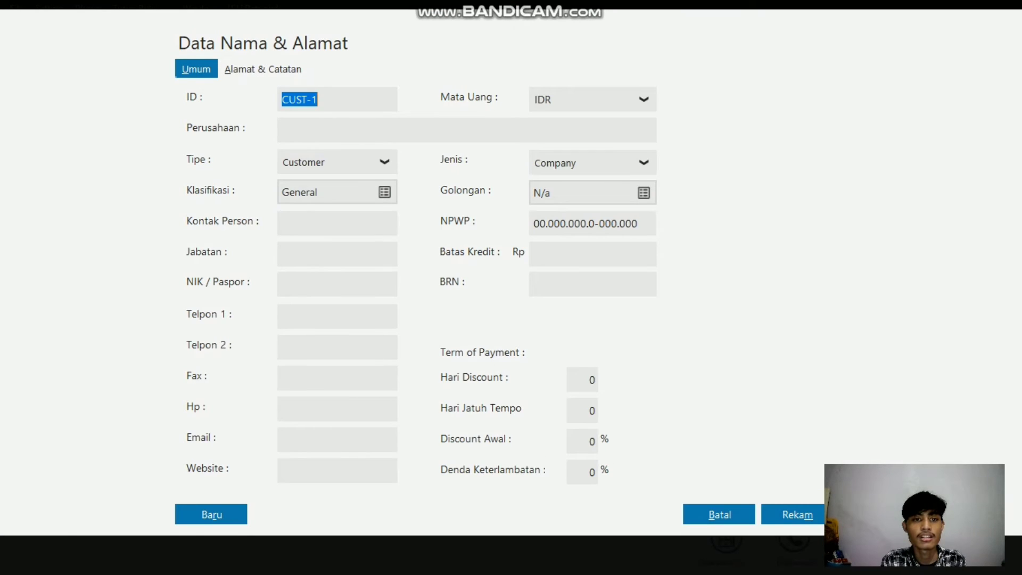
click(283, 129)
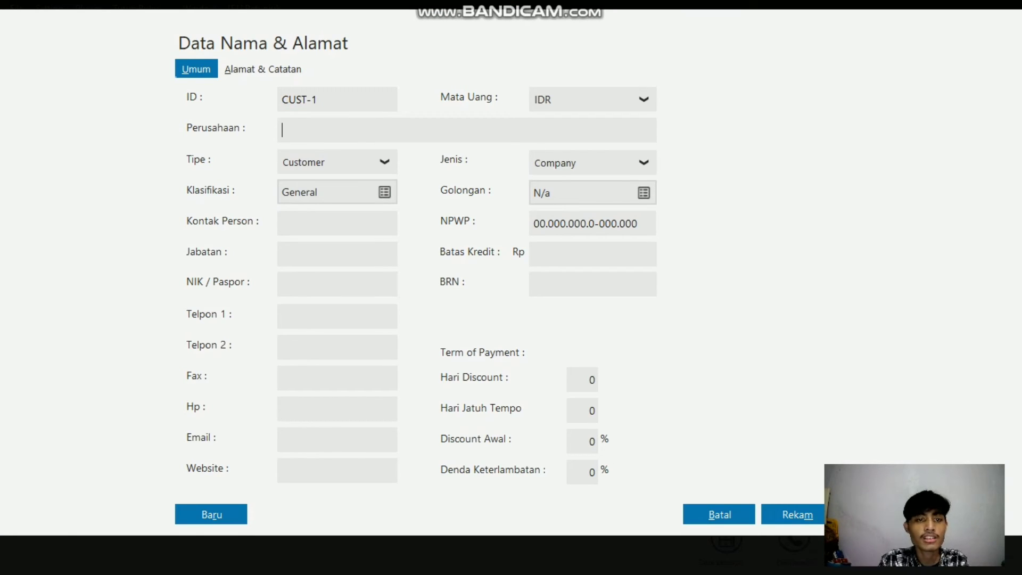
text(PT)
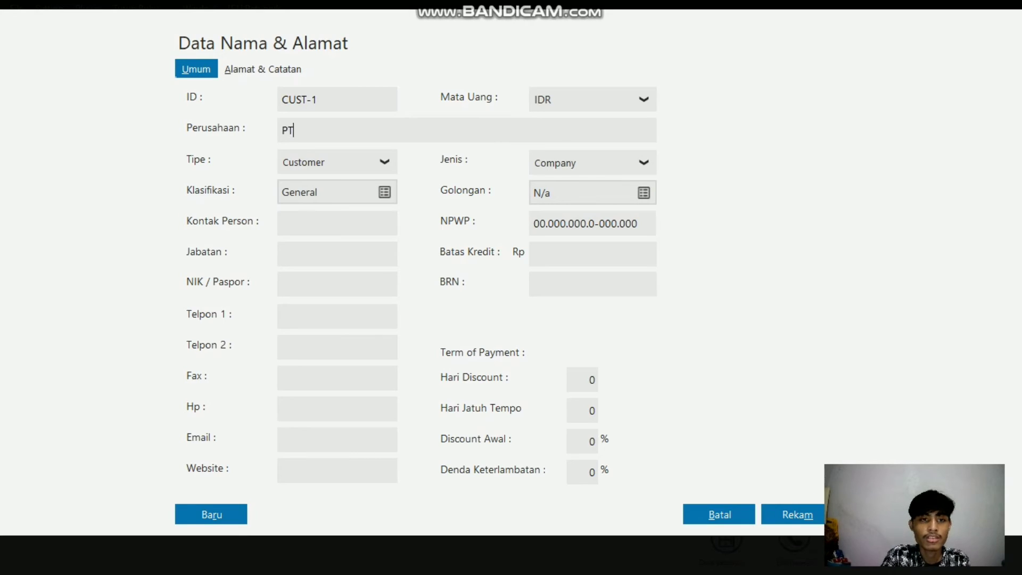
text(. K)
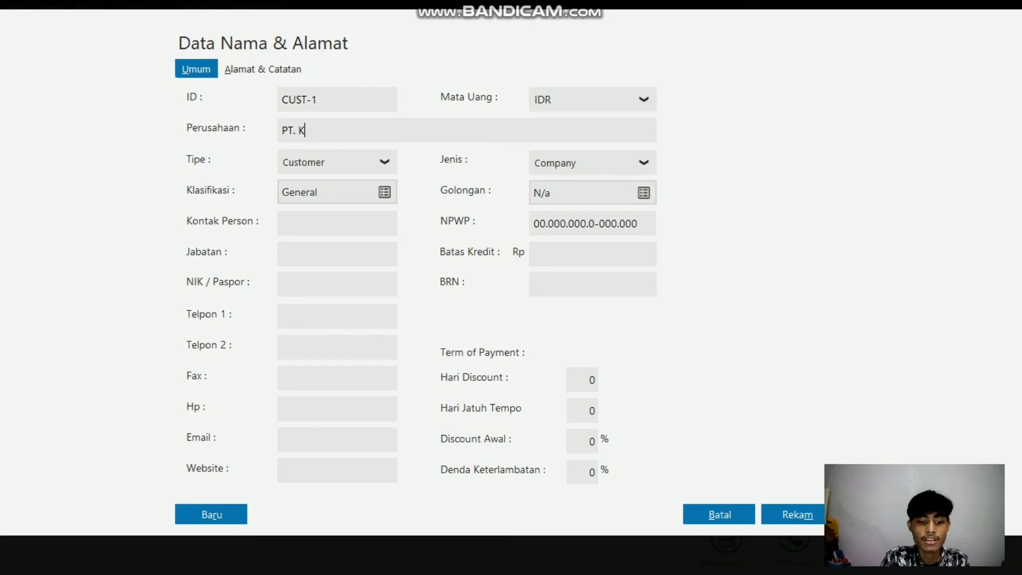
text(risna)
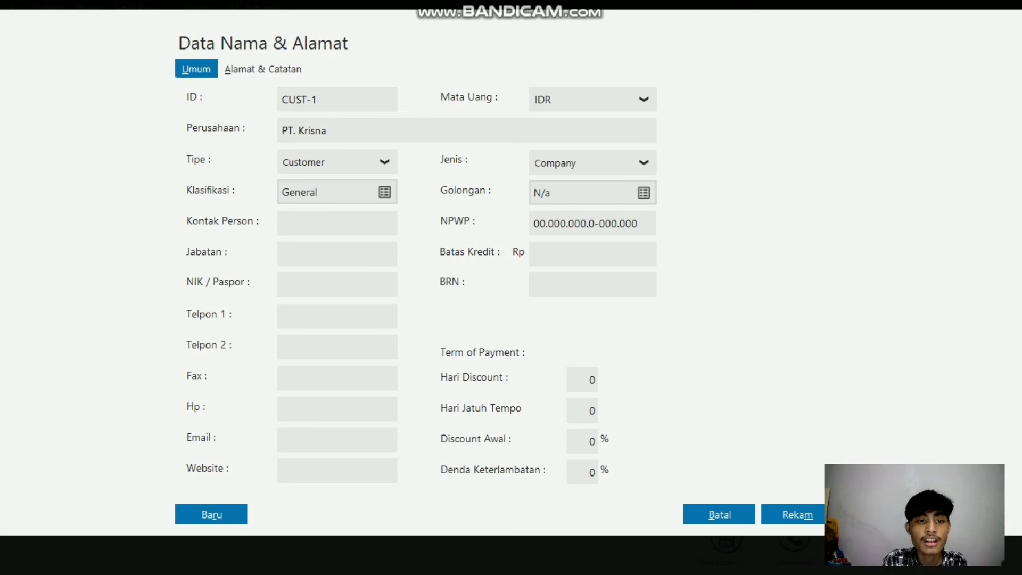
Step: Choose Customer as the type and Company as the kind for the PT. Krisna record
key(Tab)
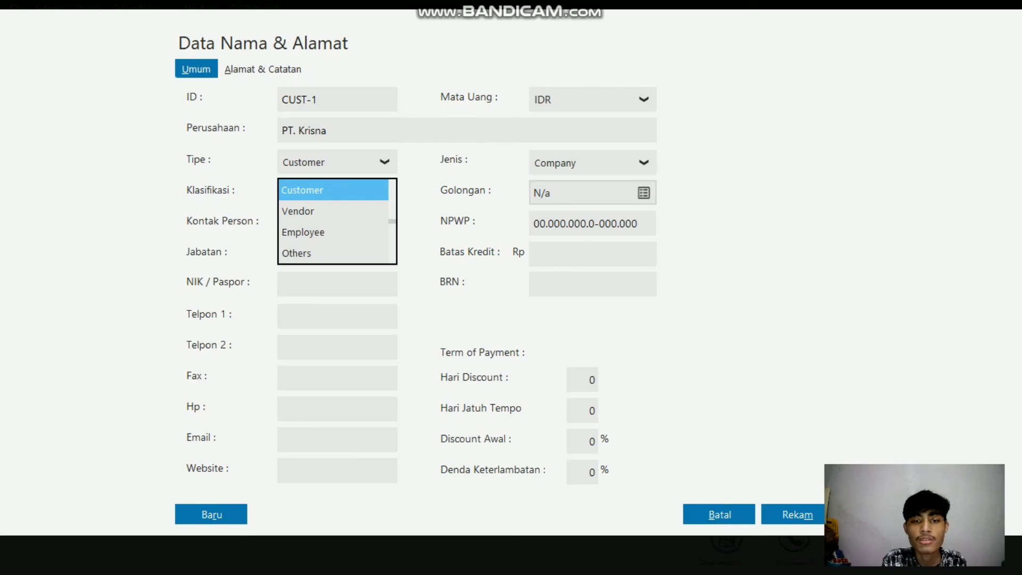
key(Return)
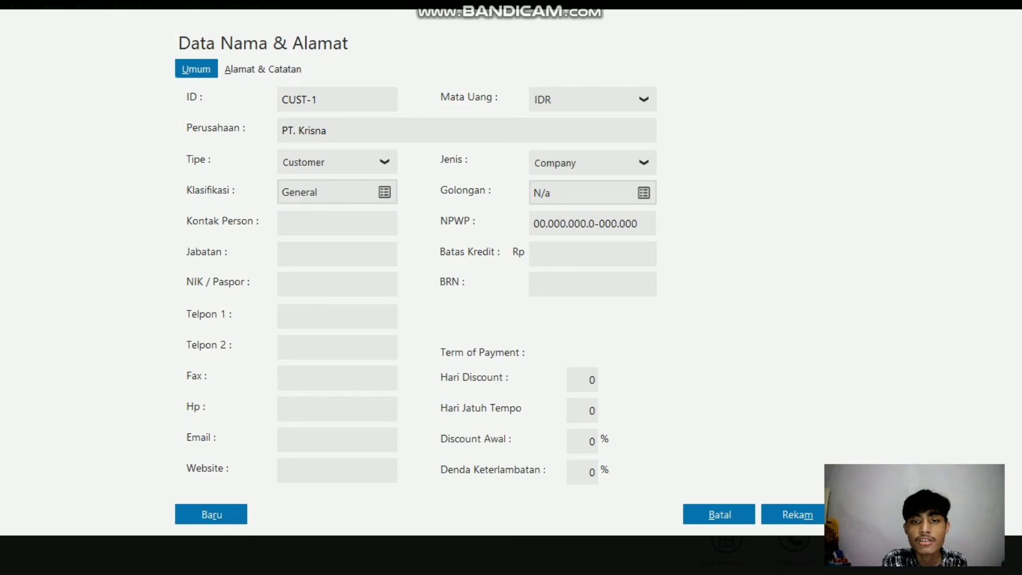
click(644, 163)
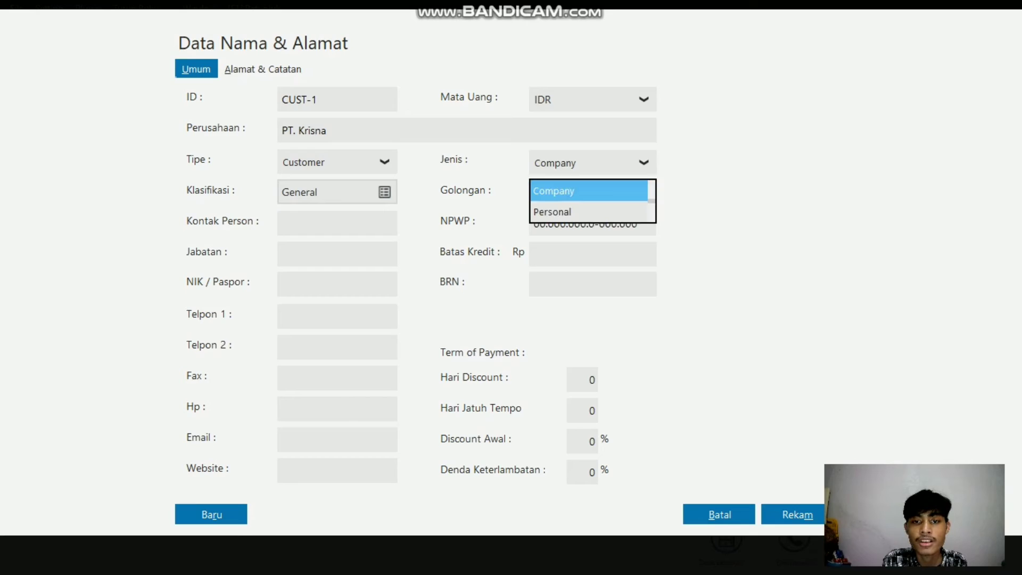
key(Return)
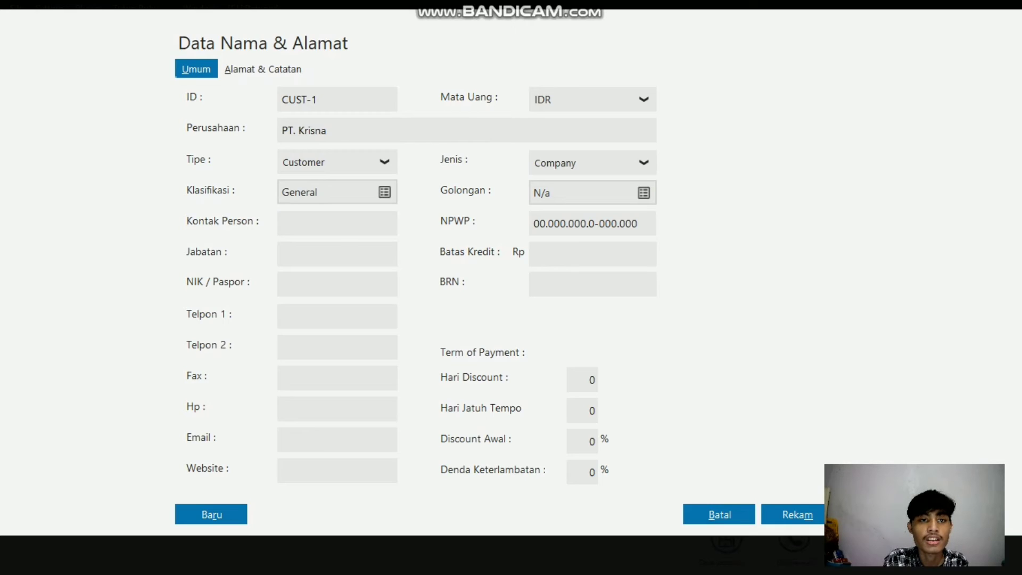
Step: Review the address and notes fields and the remaining general fields of the PT. Krisna record
click(263, 69)
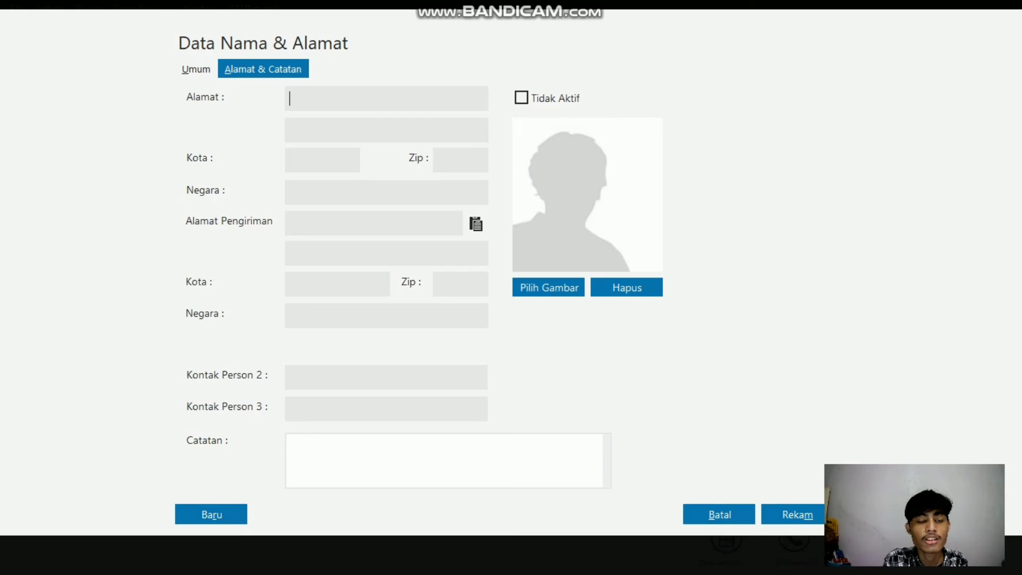
click(196, 69)
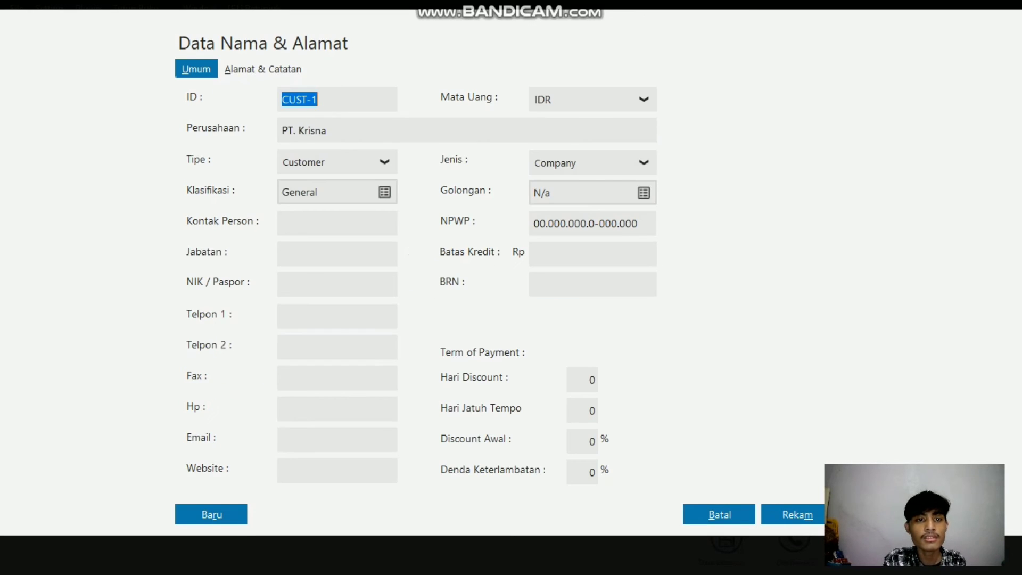
key(Tab)
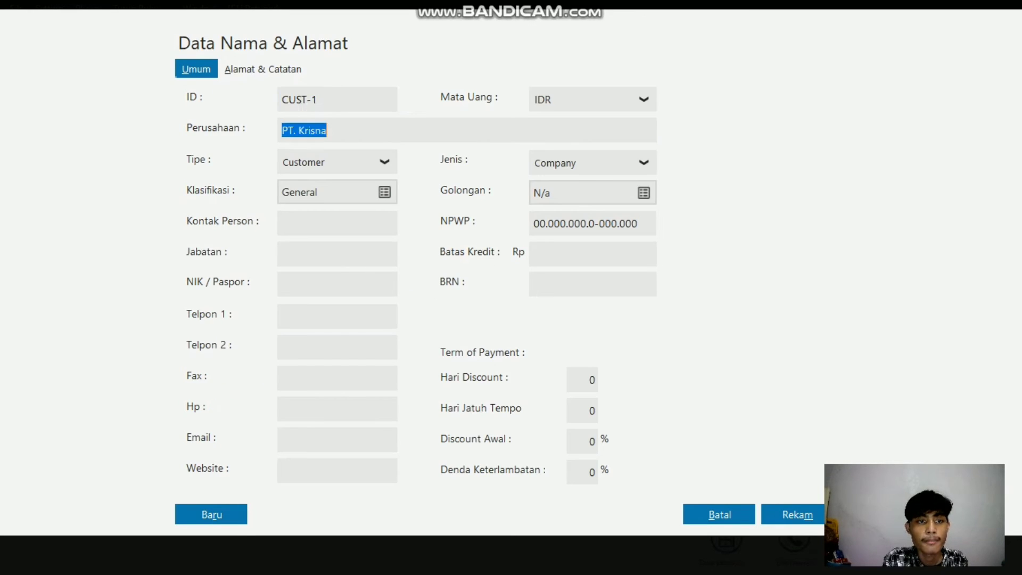
key(Tab)
key(Tab)
key(Tab)
key(Tab)
key(Tab)
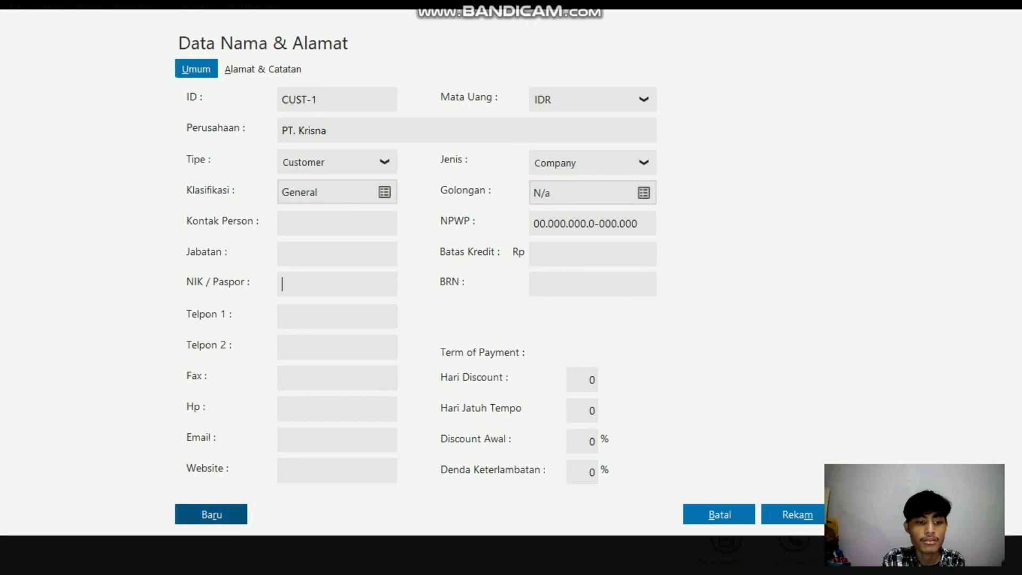
Step: Start a new customer record with the company name PT. Ganesha and check its address and notes fields
click(211, 514)
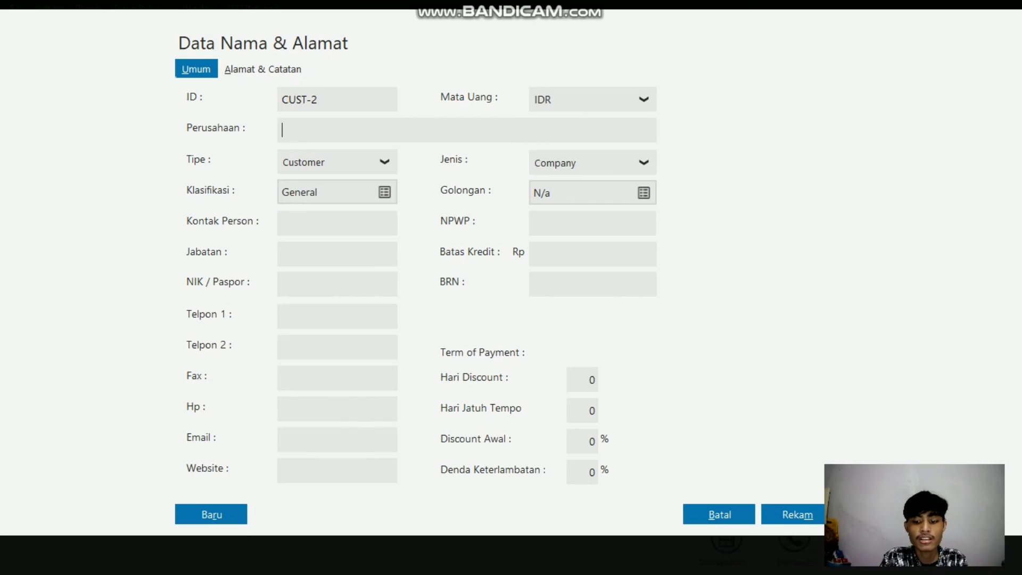
text(PT. )
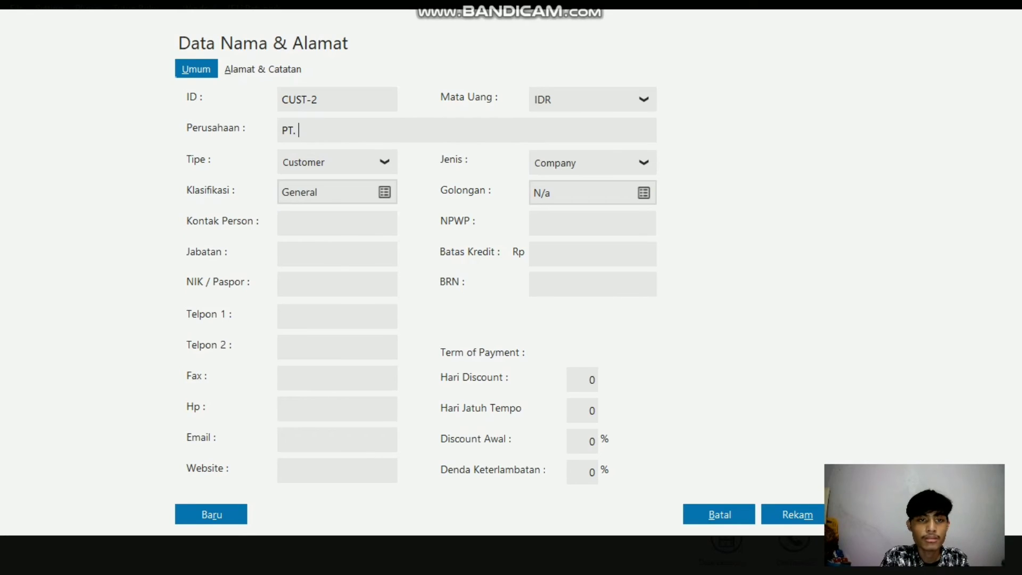
text(G)
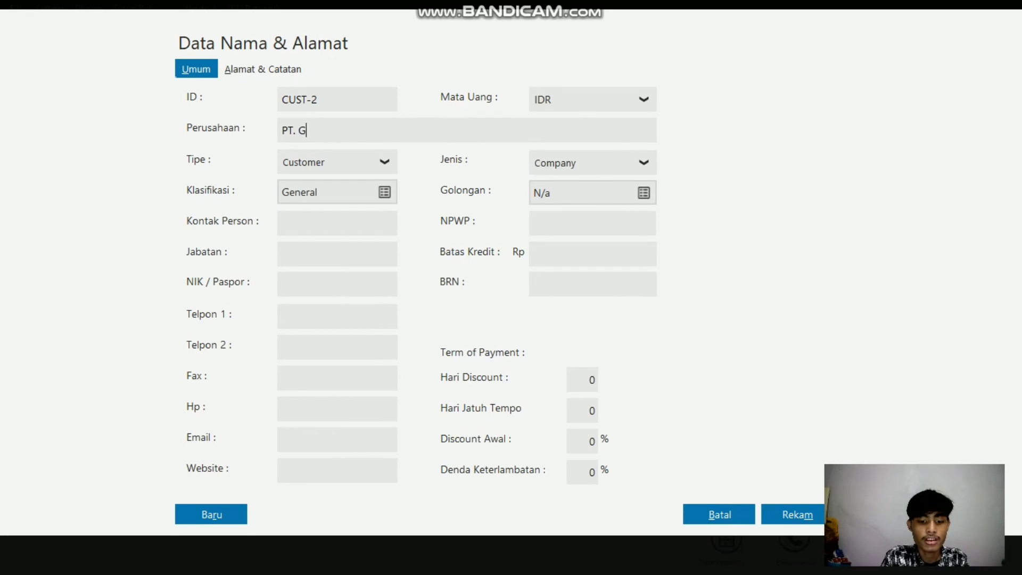
text(anesha)
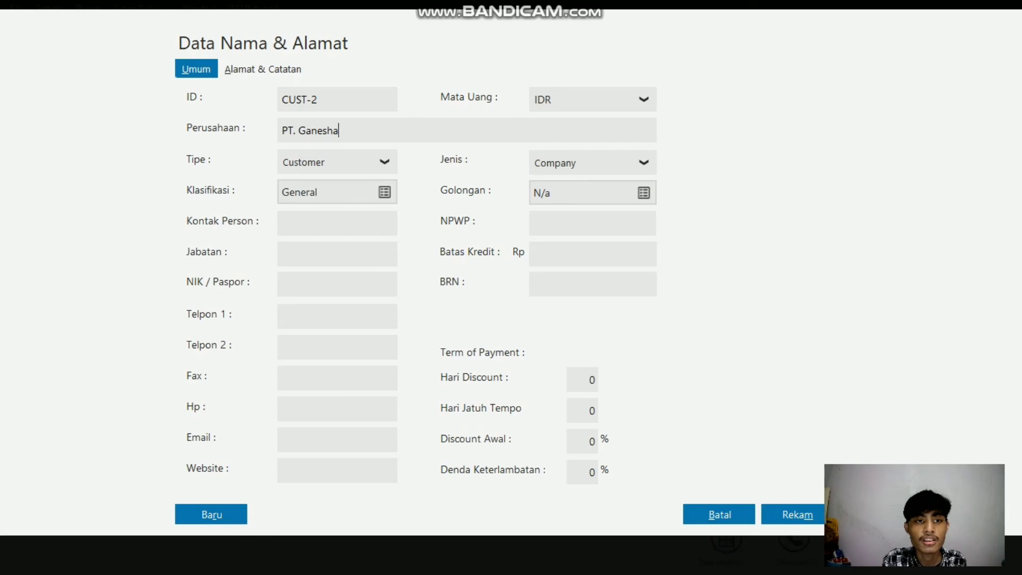
key(alt+a)
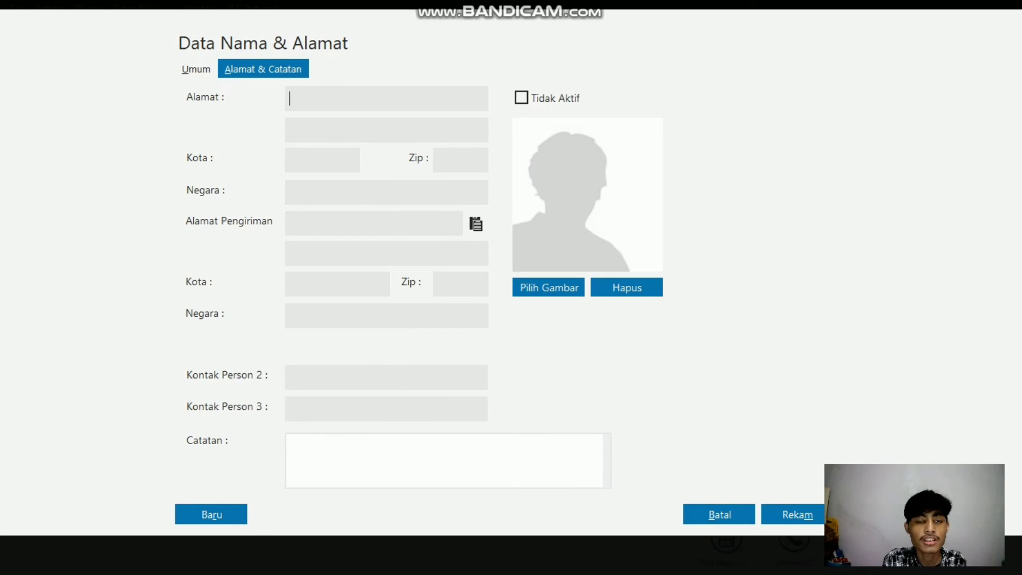
key(alt+u)
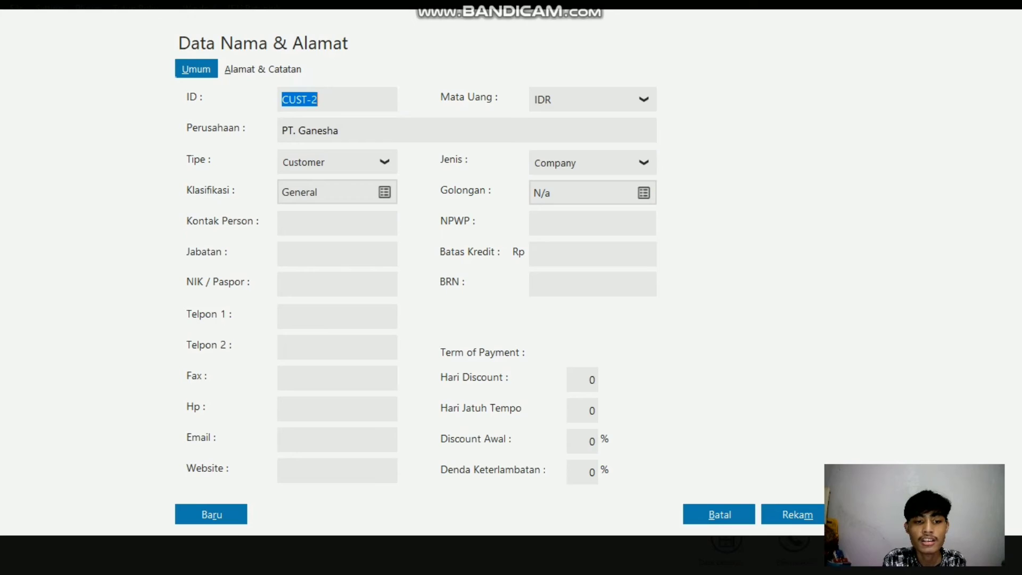
Step: Start another customer record with the company name CV. Erlangga and check its address and notes fields
click(204, 516)
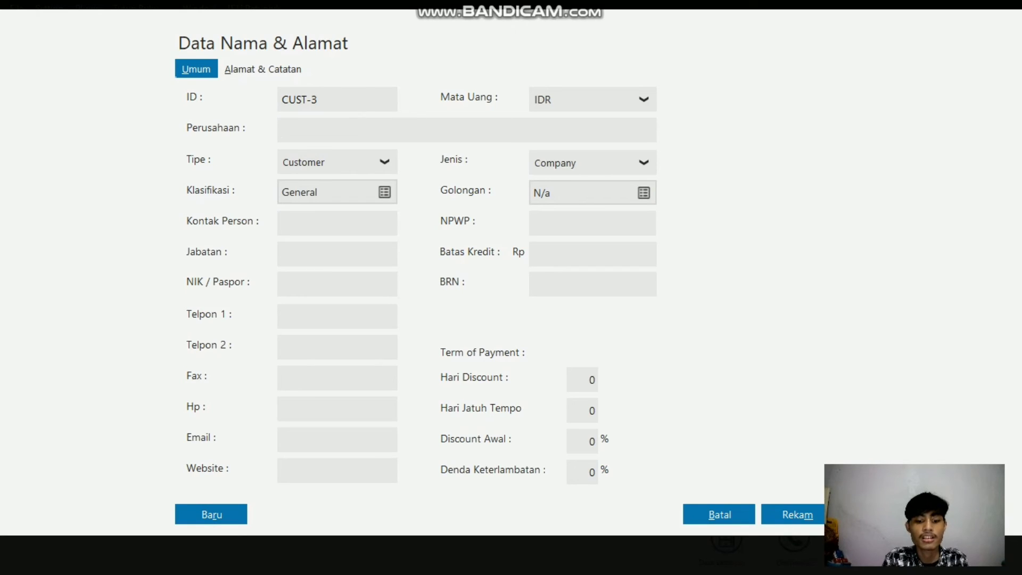
text(CV. )
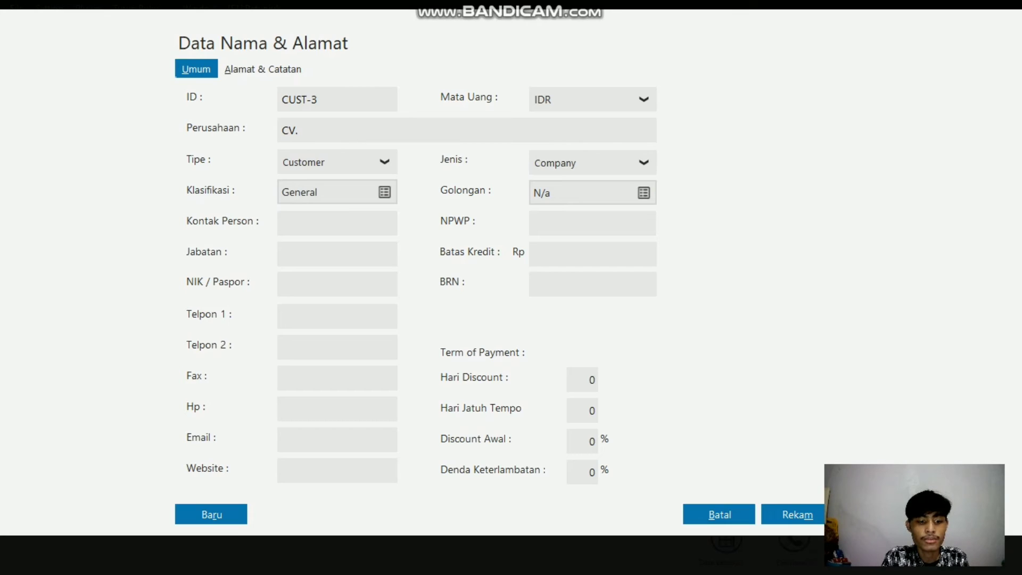
text(Erlangg)
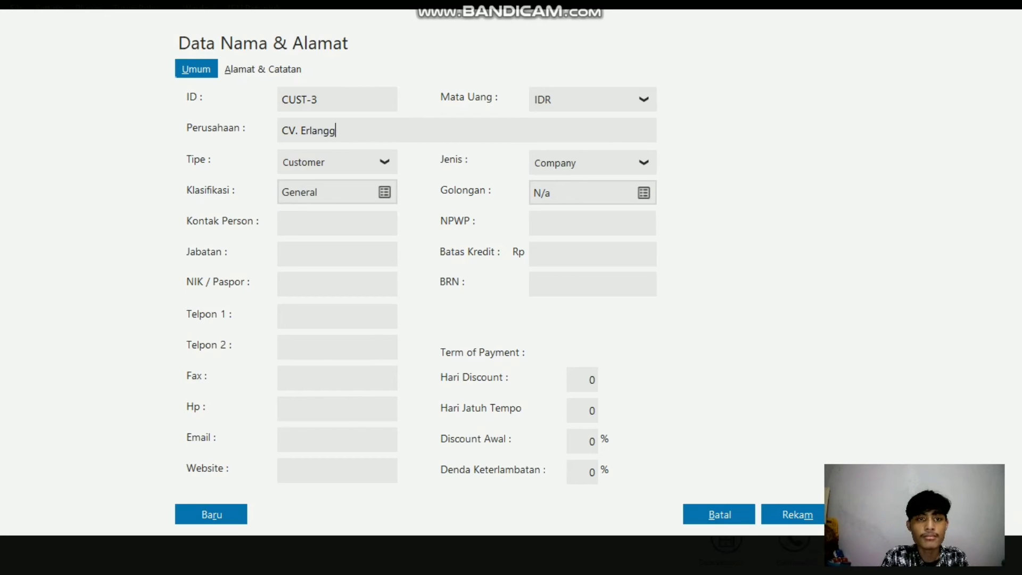
text(a)
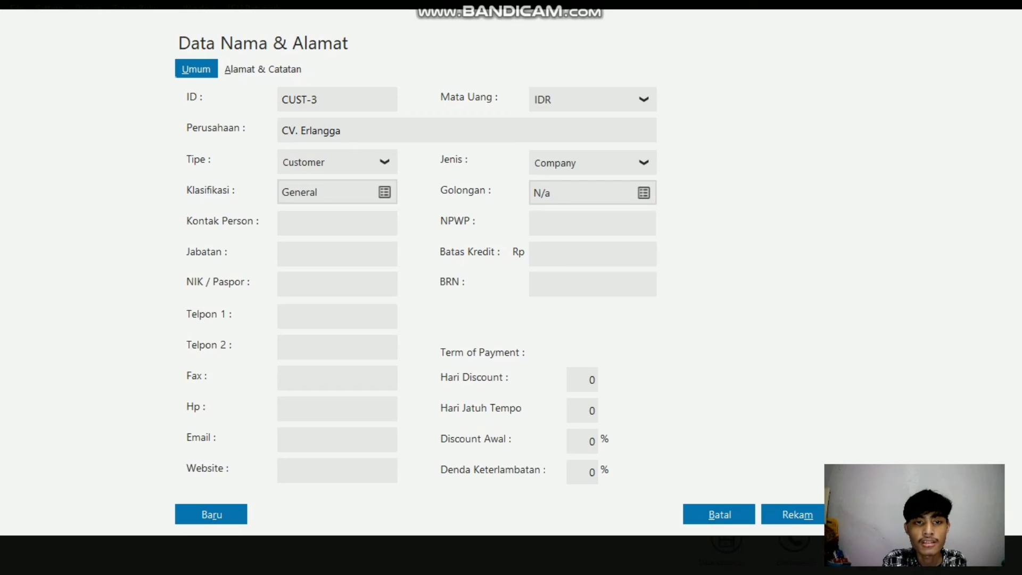
key(alt+a)
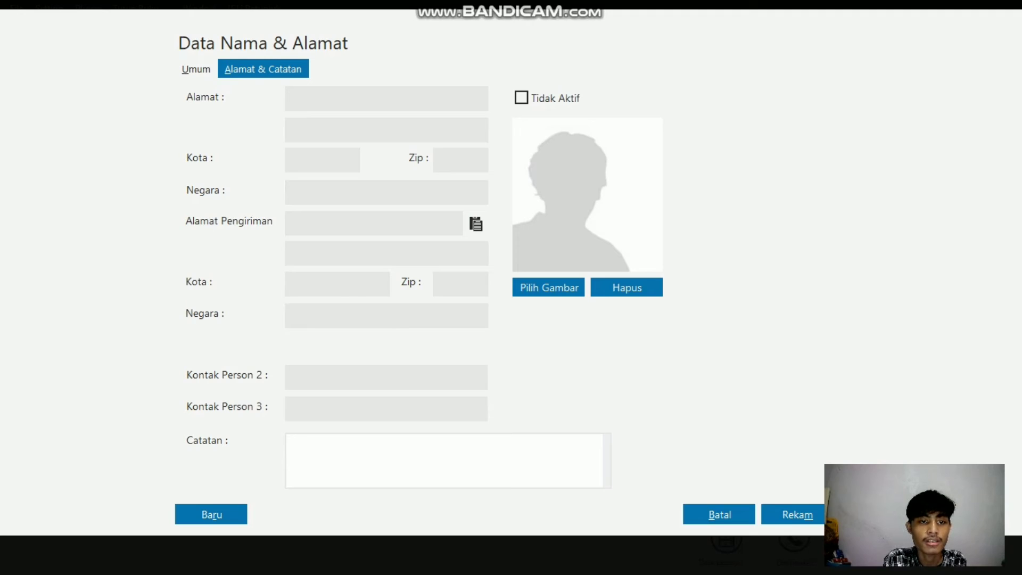
key(alt+u)
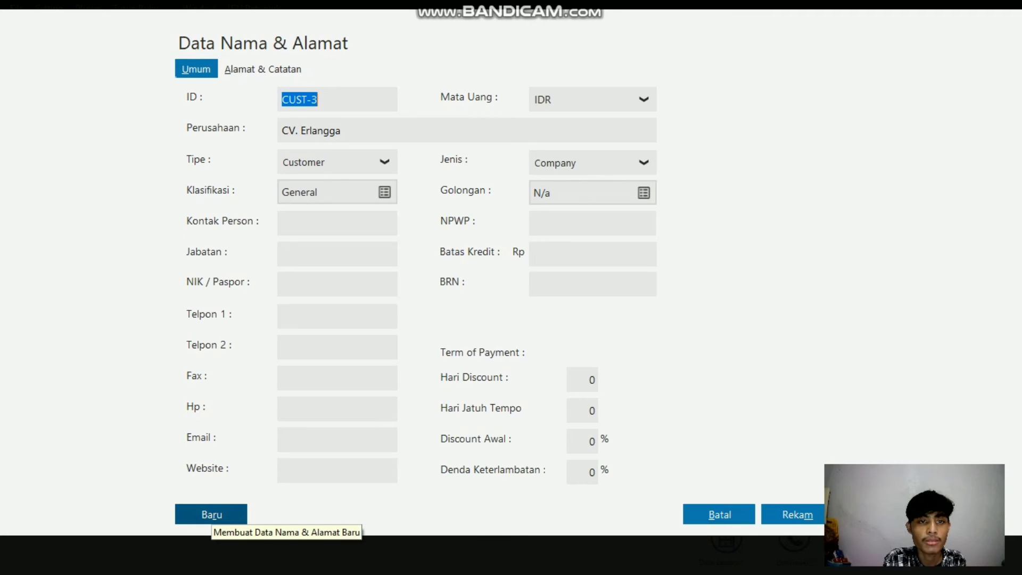
Step: Start a new record of type Vendor with the company name PT. Seni Kuta and check its address and notes fields
click(211, 514)
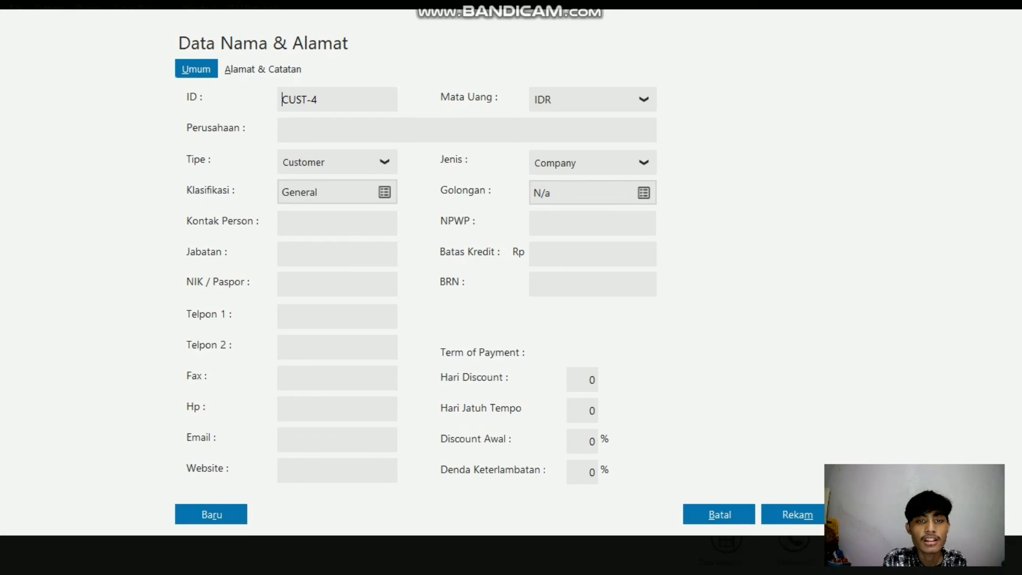
click(384, 162)
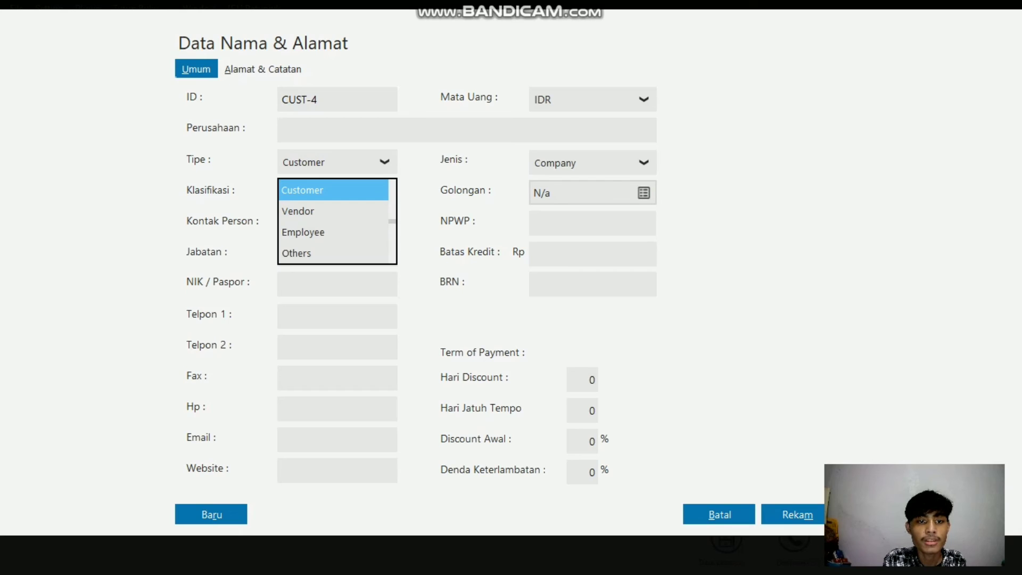
click(298, 212)
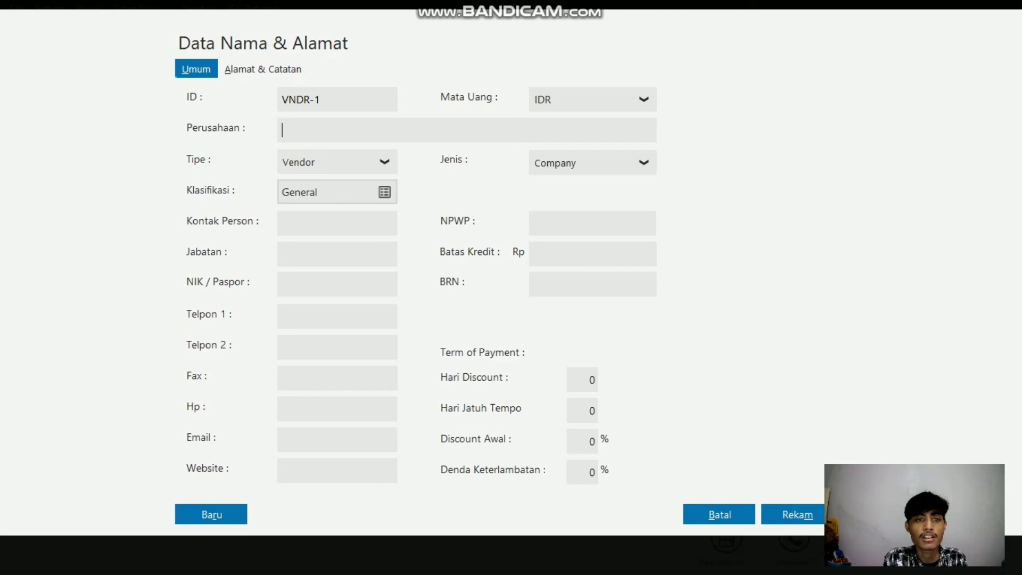
click(282, 130)
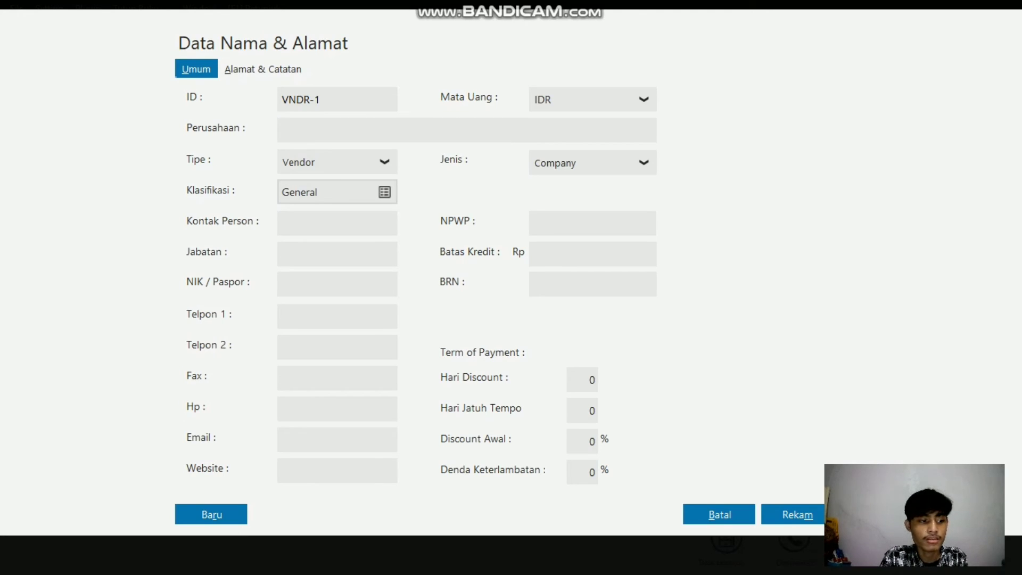
text(PT. )
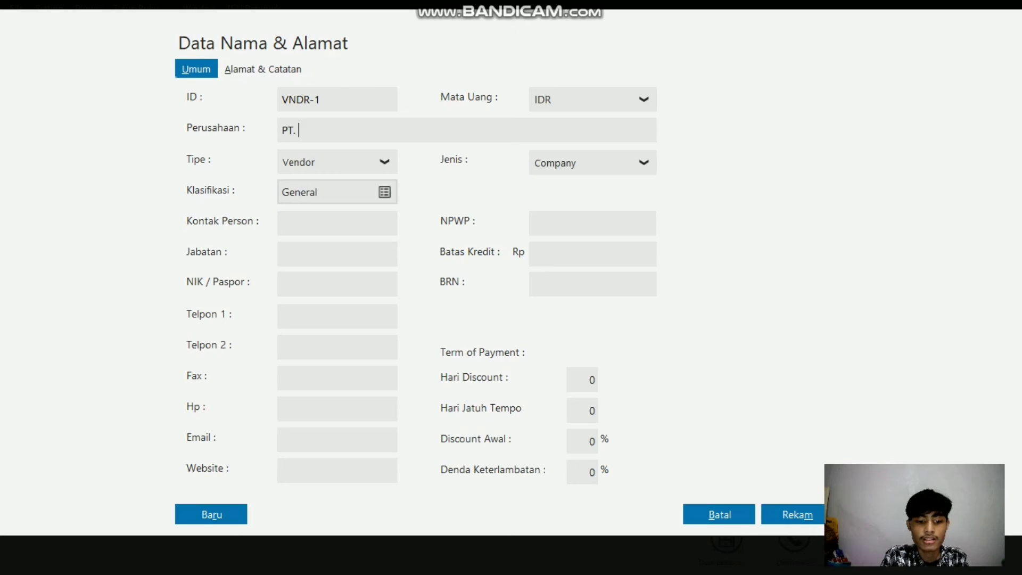
text(Seni Ku)
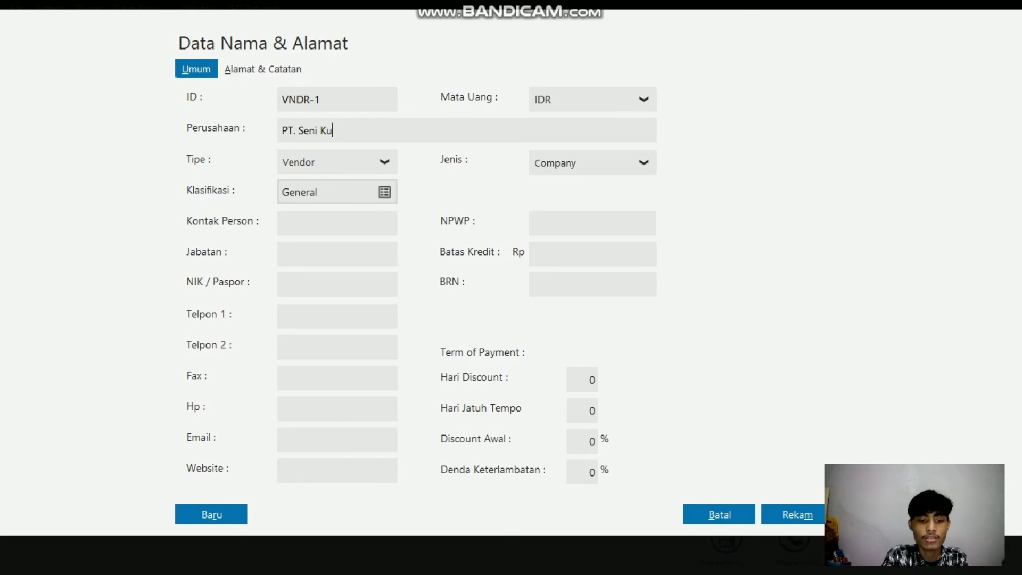
text(ta)
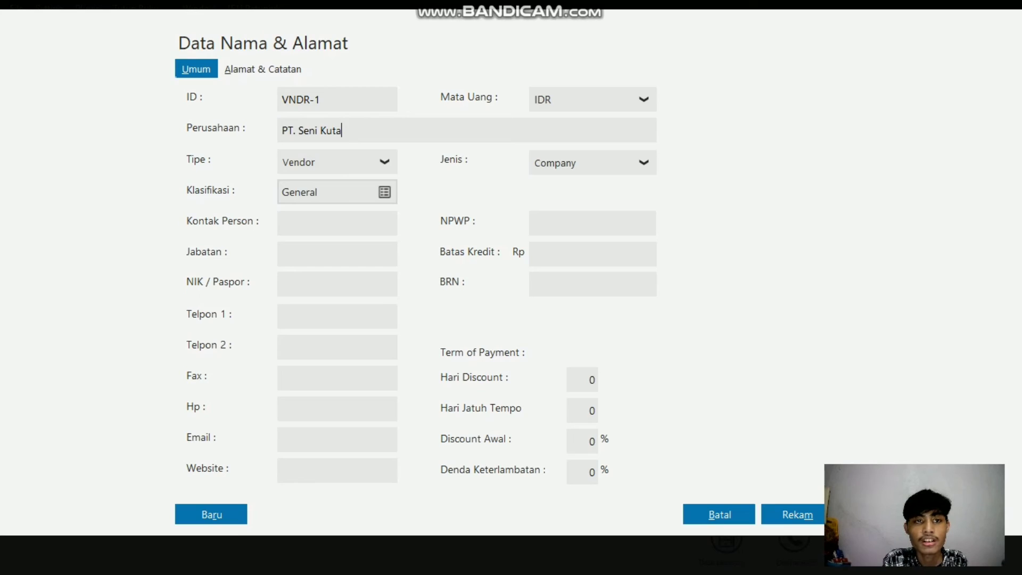
key(alt+a)
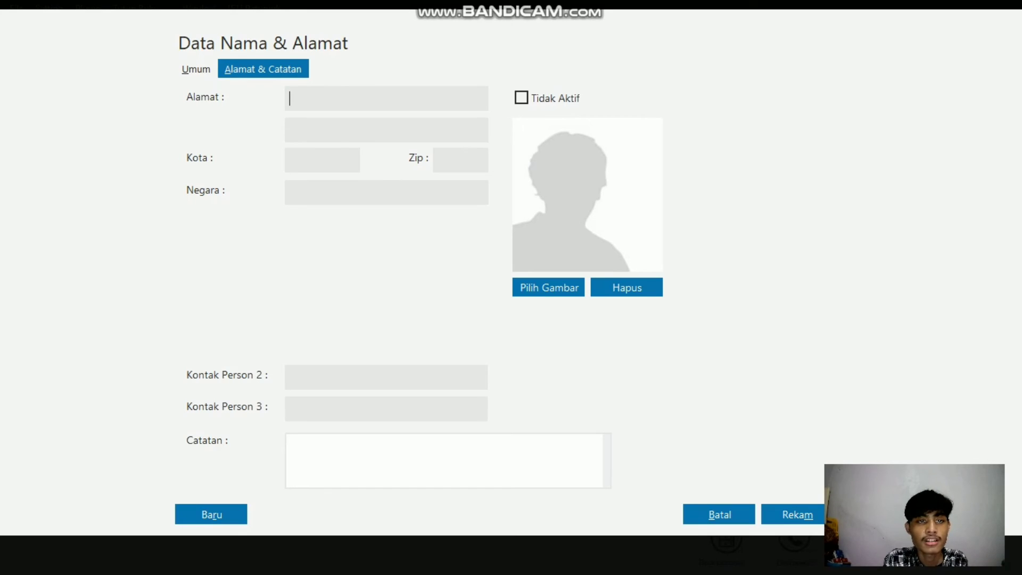
key(alt+u)
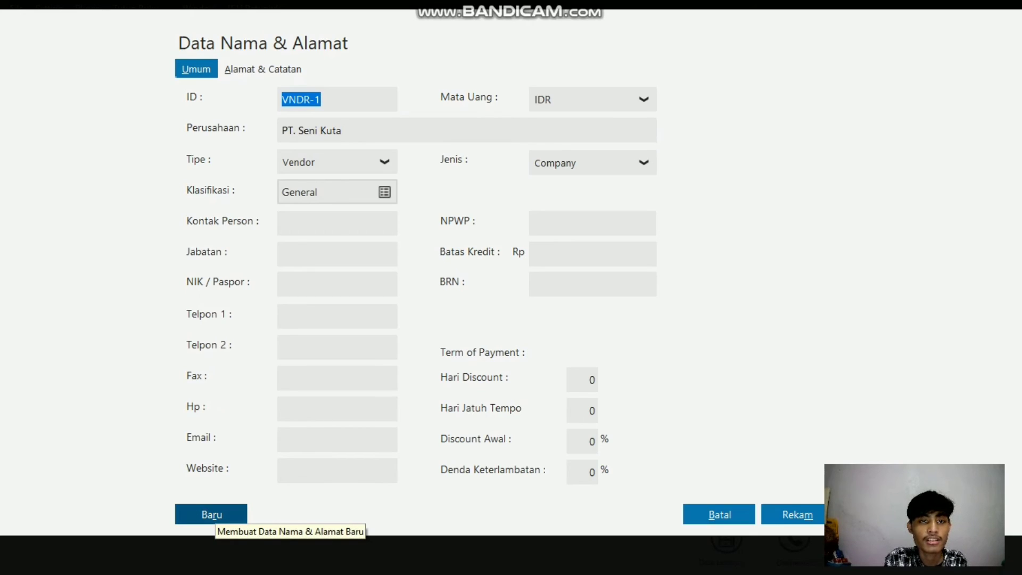
Step: Start a new vendor record with the company name CV. Ubud Jaya and check its address and notes fields
click(212, 514)
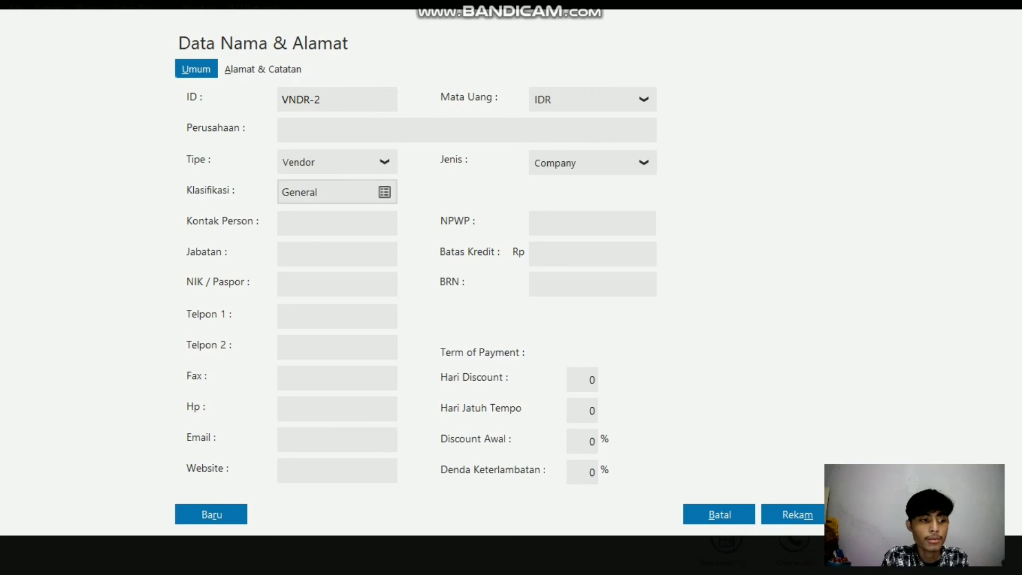
text(c)
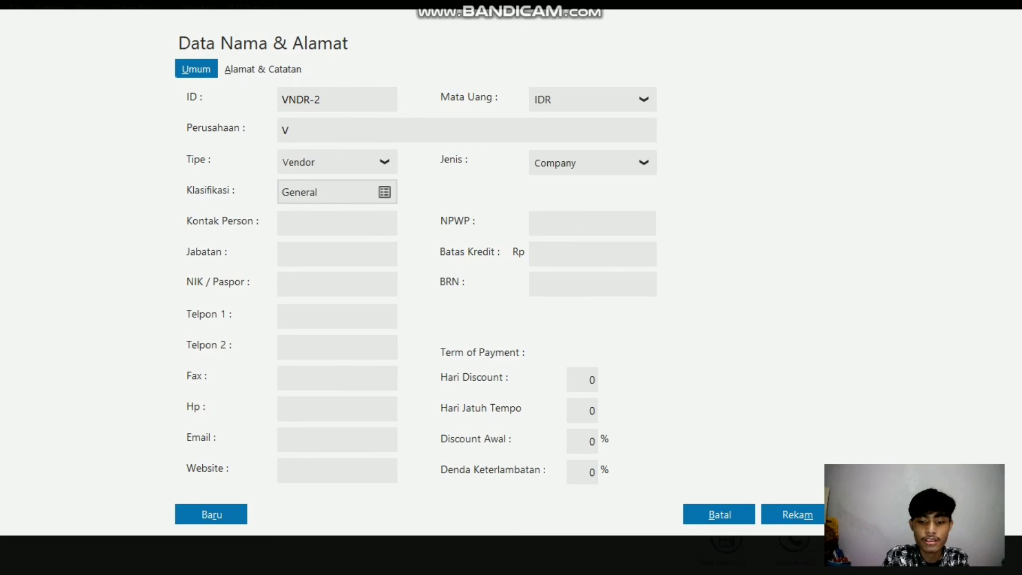
key(BackSpace)
text(CV. )
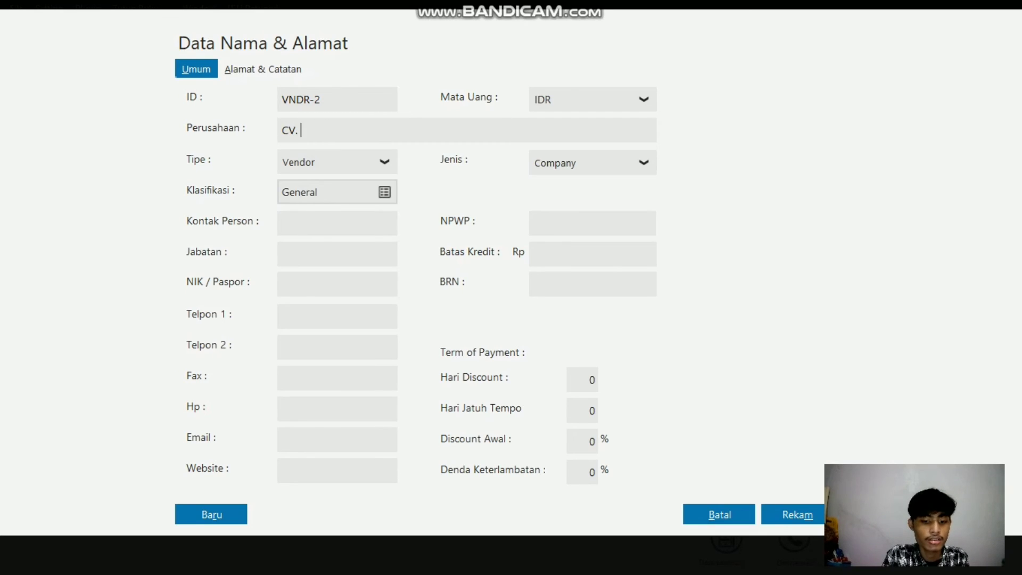
text(Ubud)
text(Jaya)
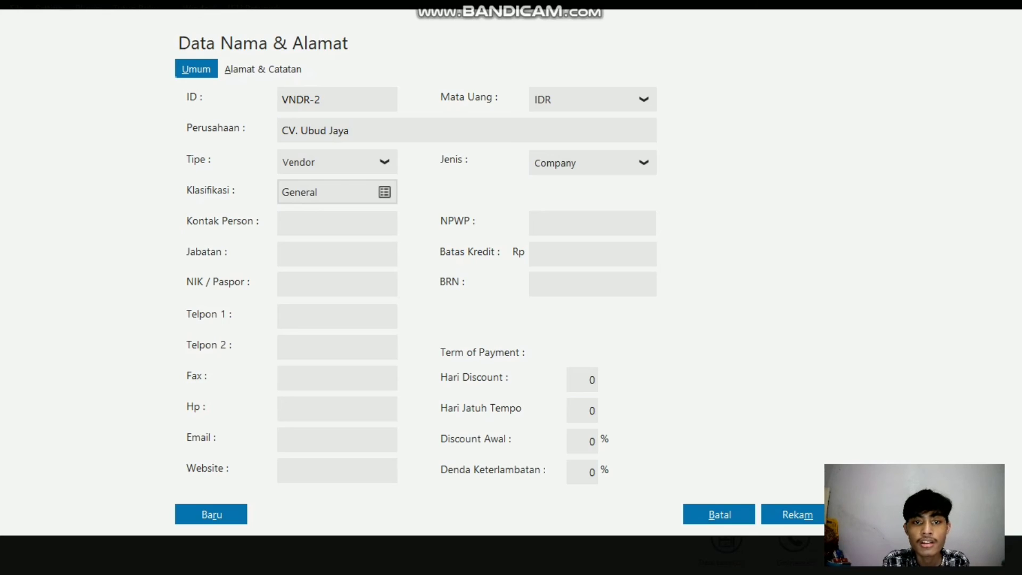
key(alt+a)
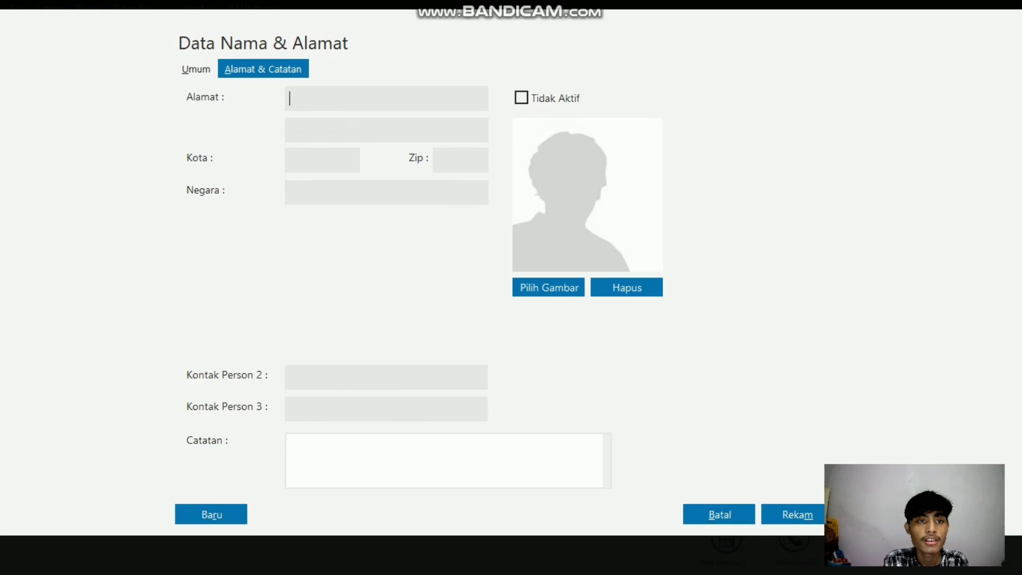
key(alt+u)
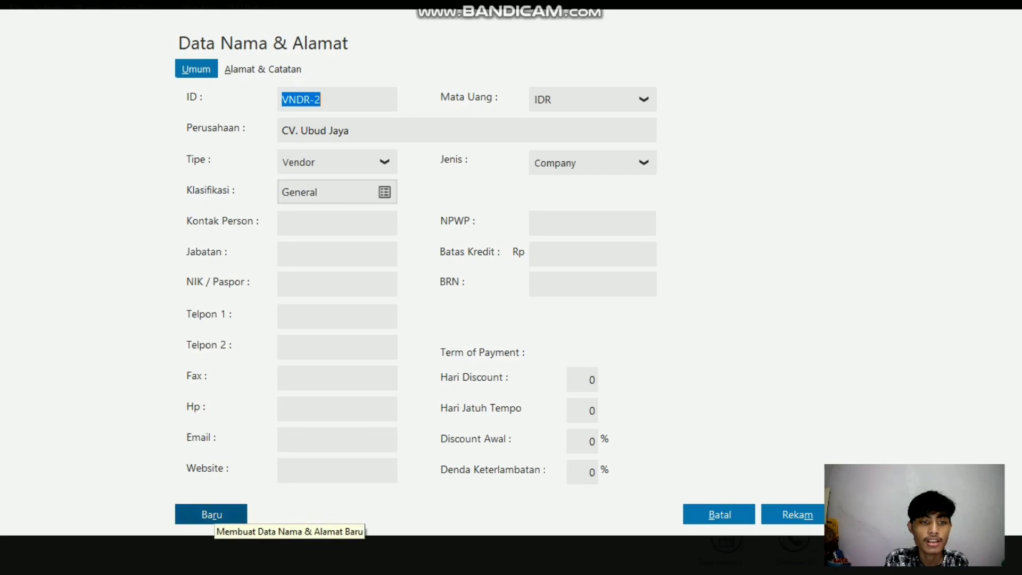
Step: Start another vendor record with the company name CV. Cakrawala and check its address and notes fields
click(213, 514)
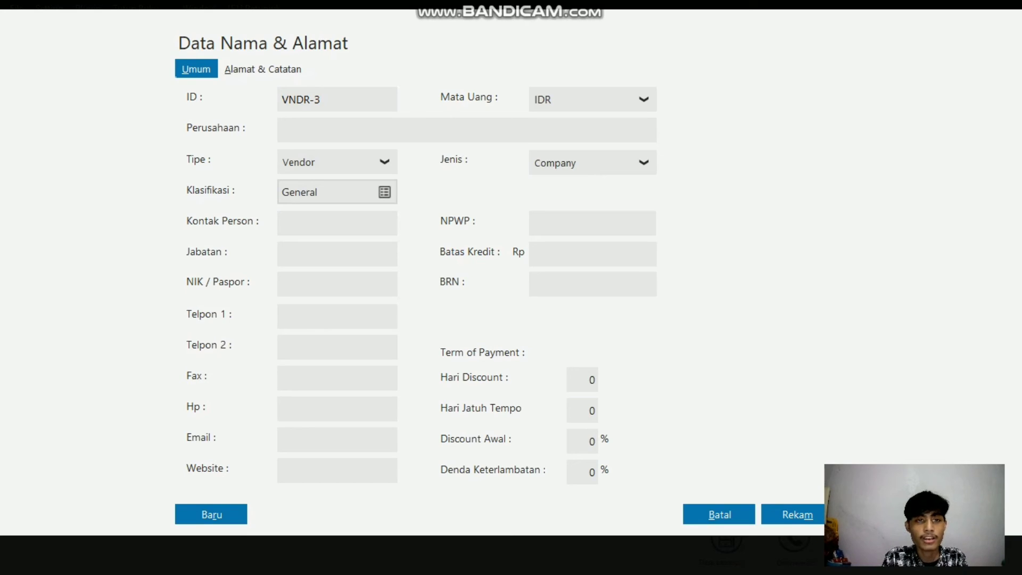
text(CV)
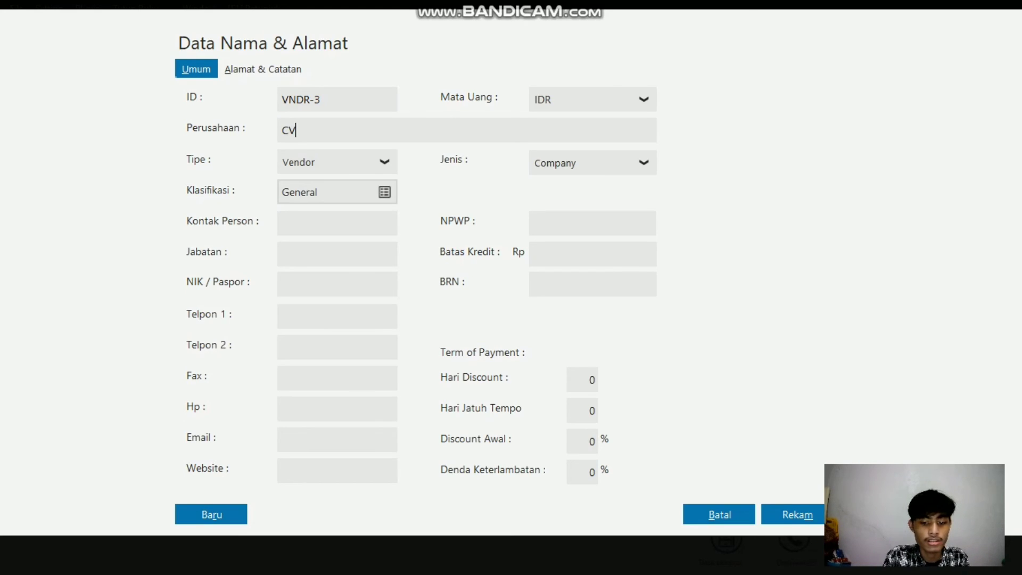
text(. C)
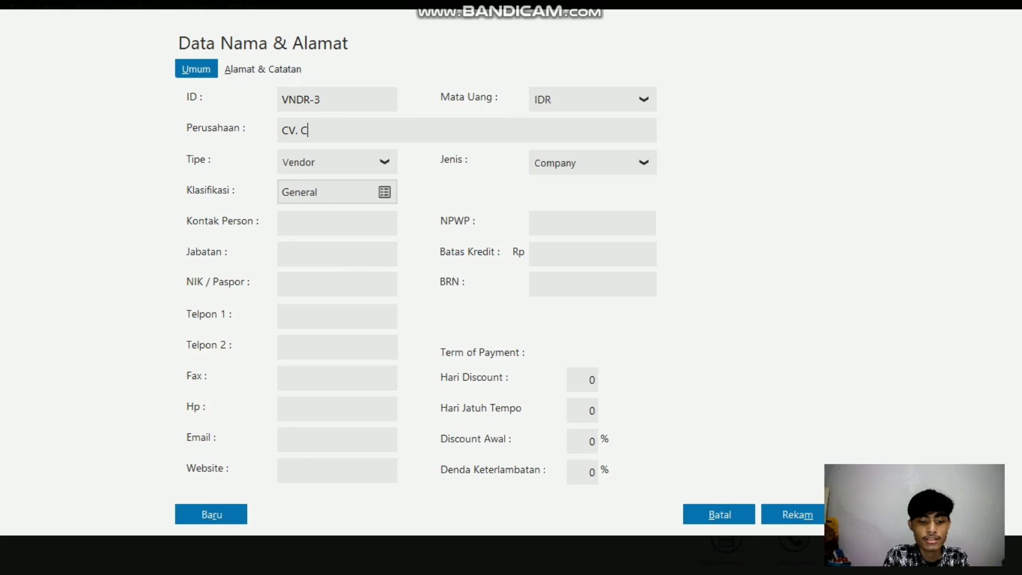
text(alrawa)
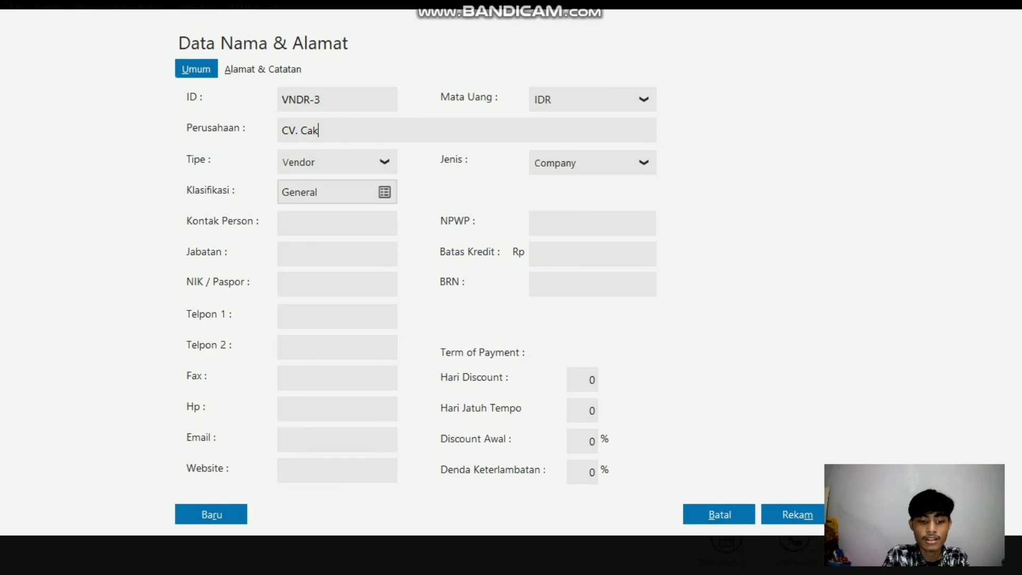
text(la)
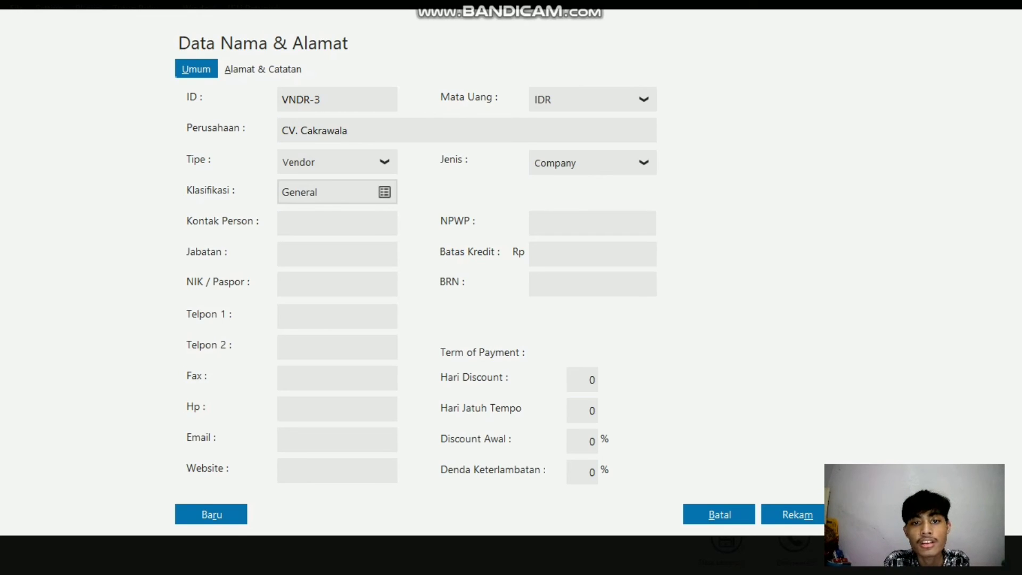
key(alt+a)
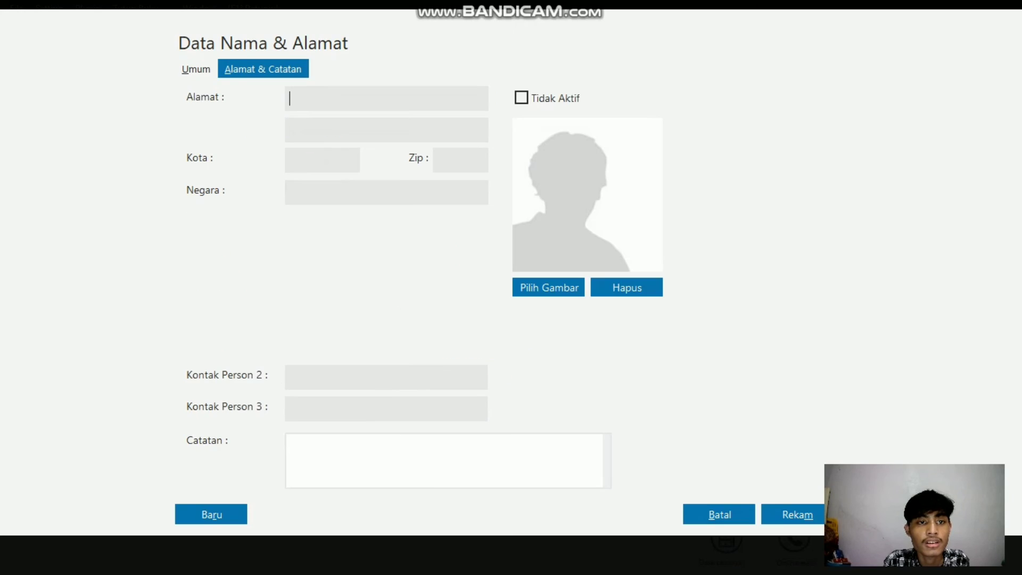
key(alt+u)
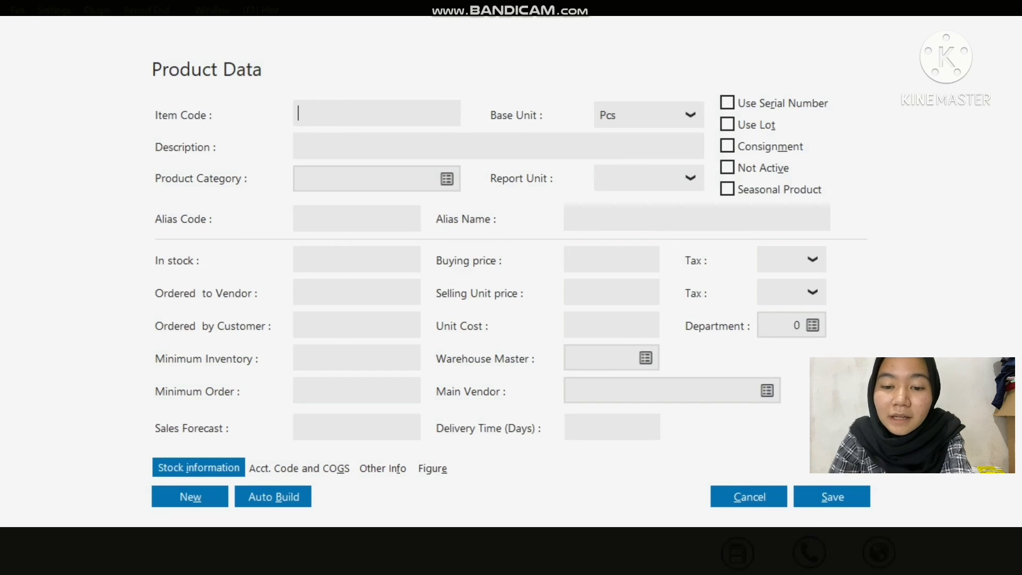
Step: Enter a product with item code B01 and description Radio FM/AM, and save the record
text(B01)
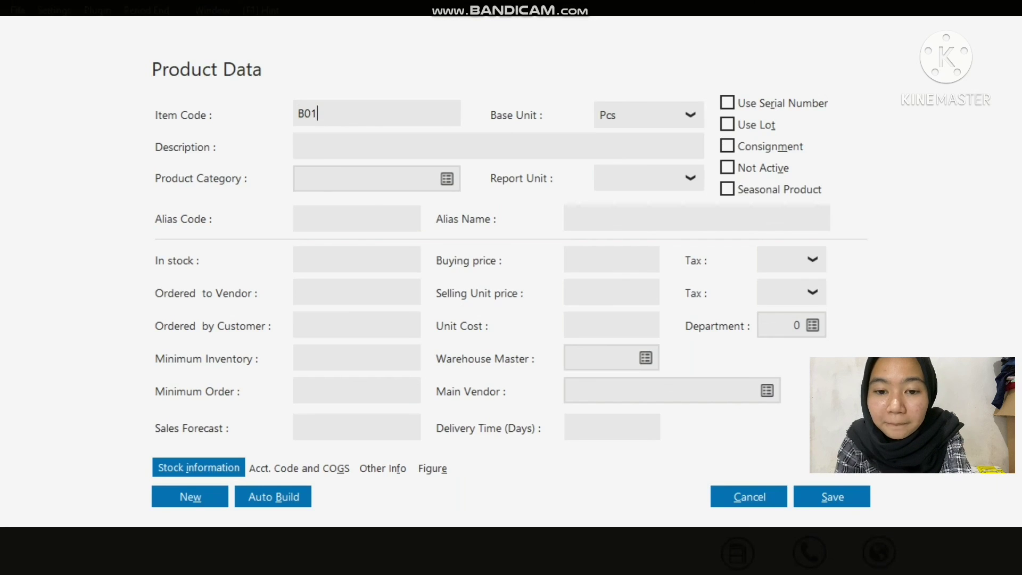
key(Tab)
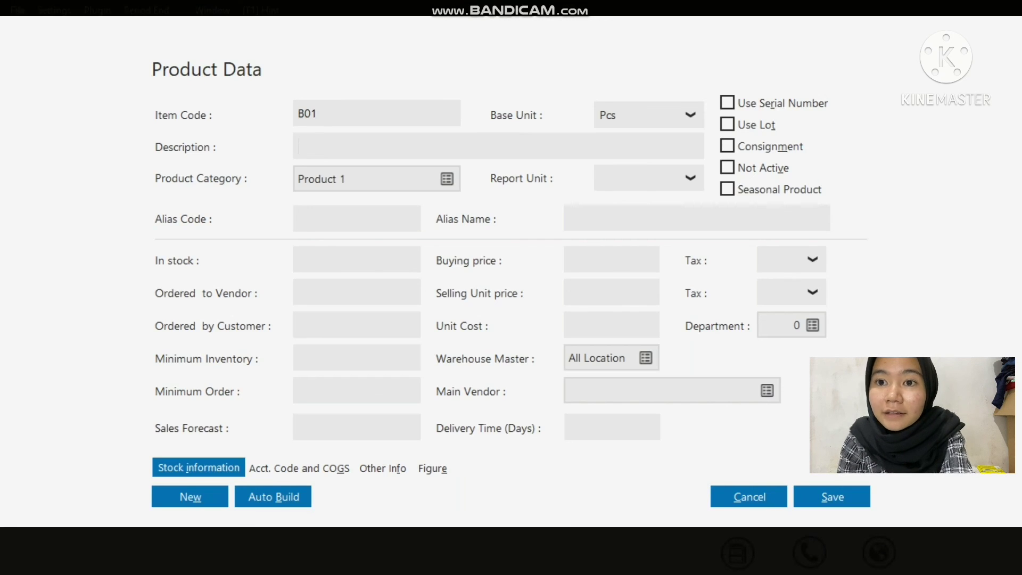
text(Radio)
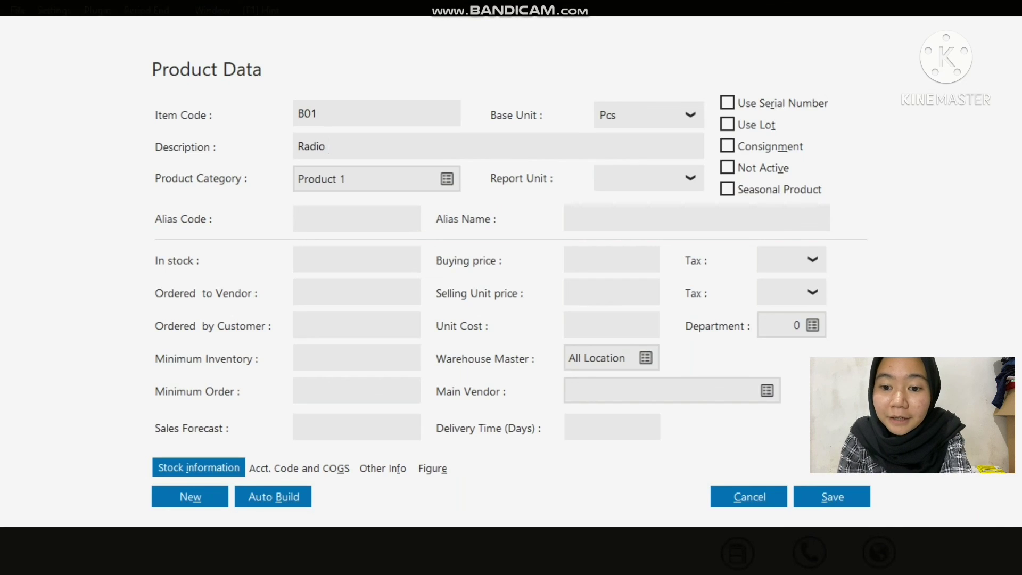
text( FM/)
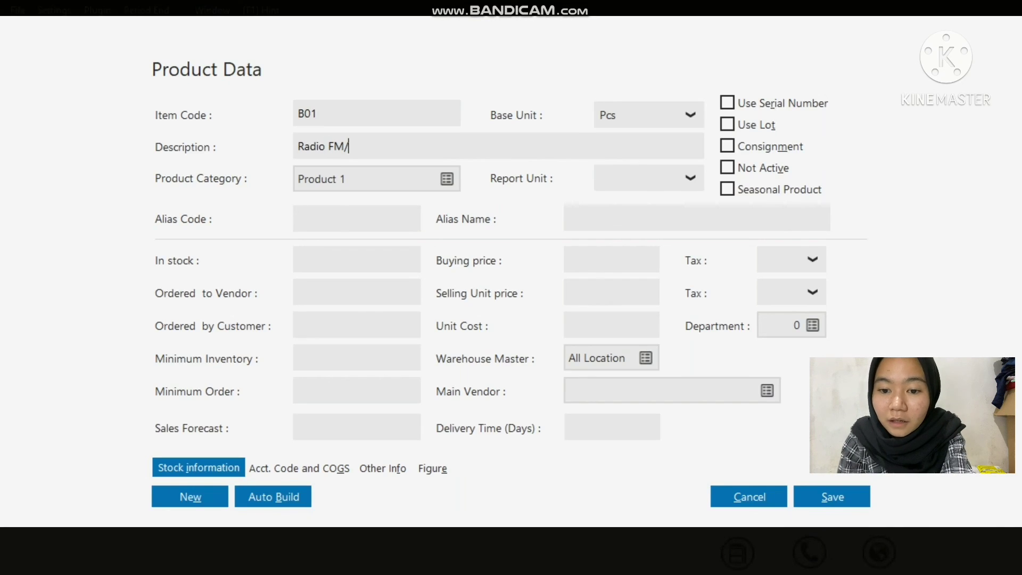
text(AM)
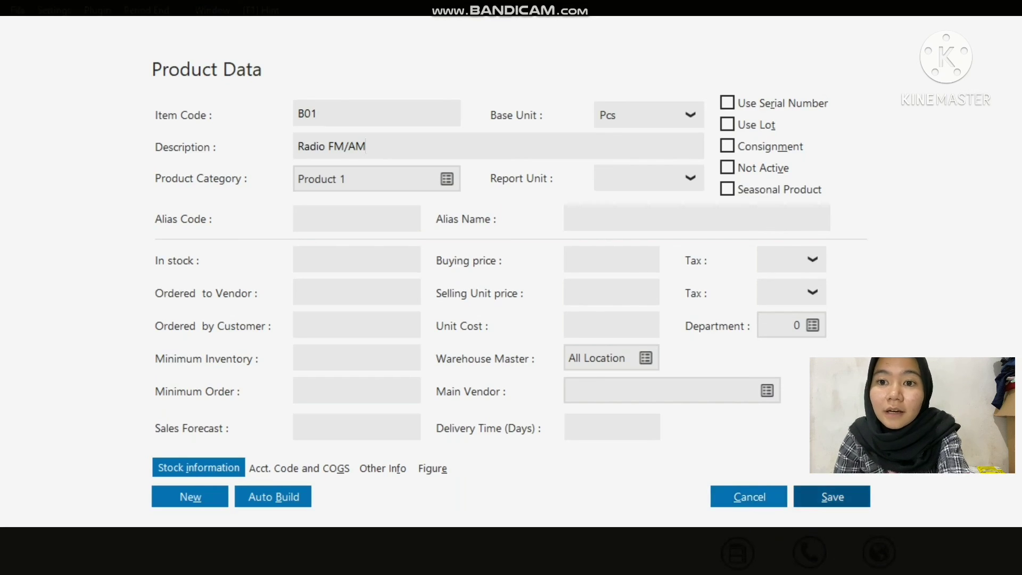
click(832, 497)
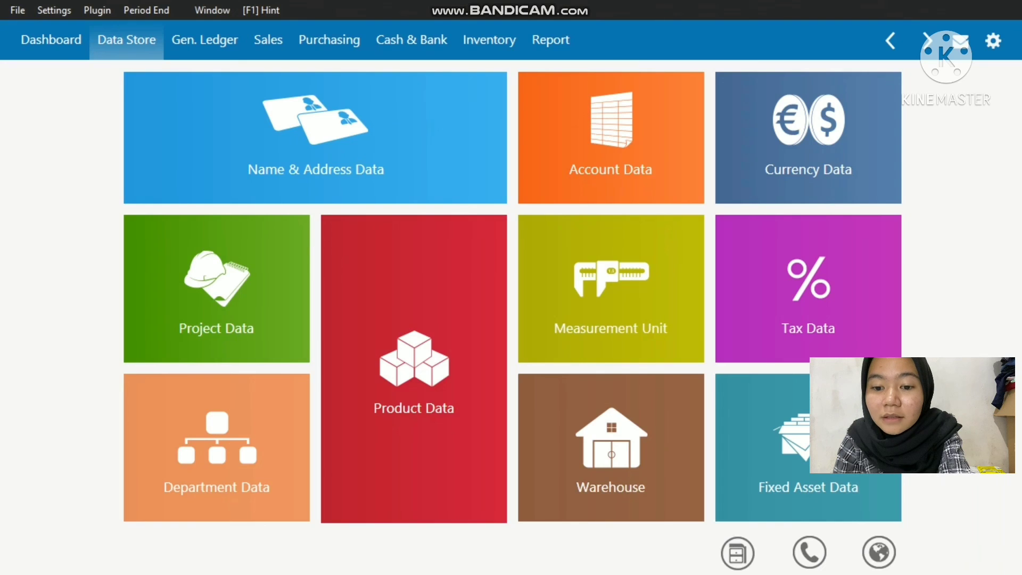
Step: List the product data and examine the details of Kain batik bali, Udeng, kebaya motif bali and the remaining items
mouse_move(413, 399)
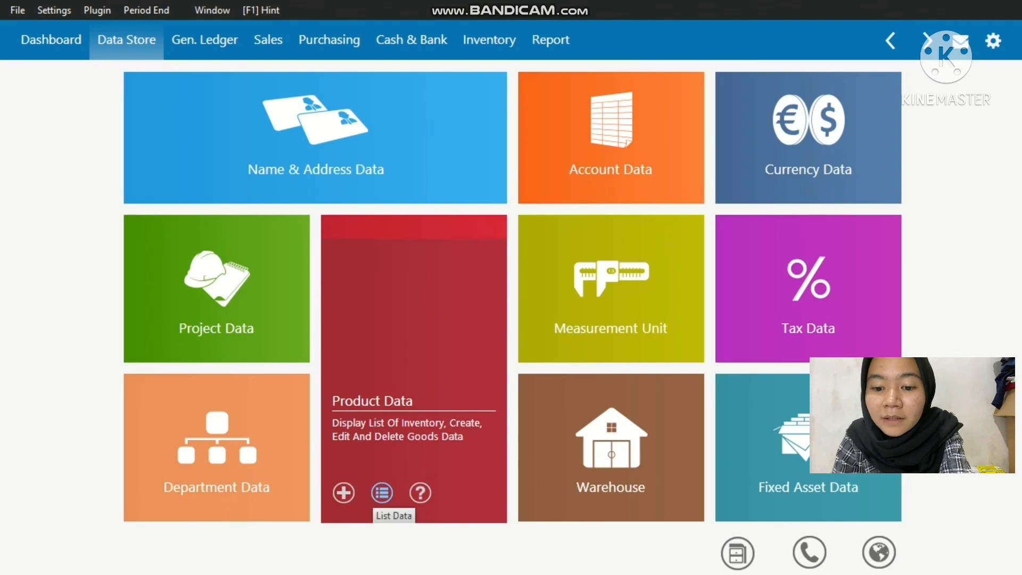
click(382, 493)
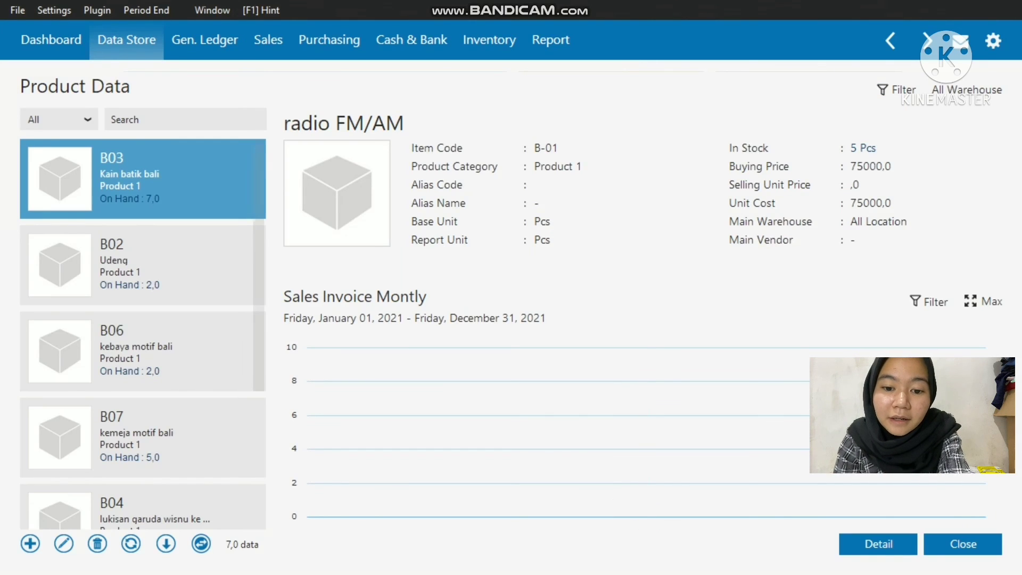
click(143, 178)
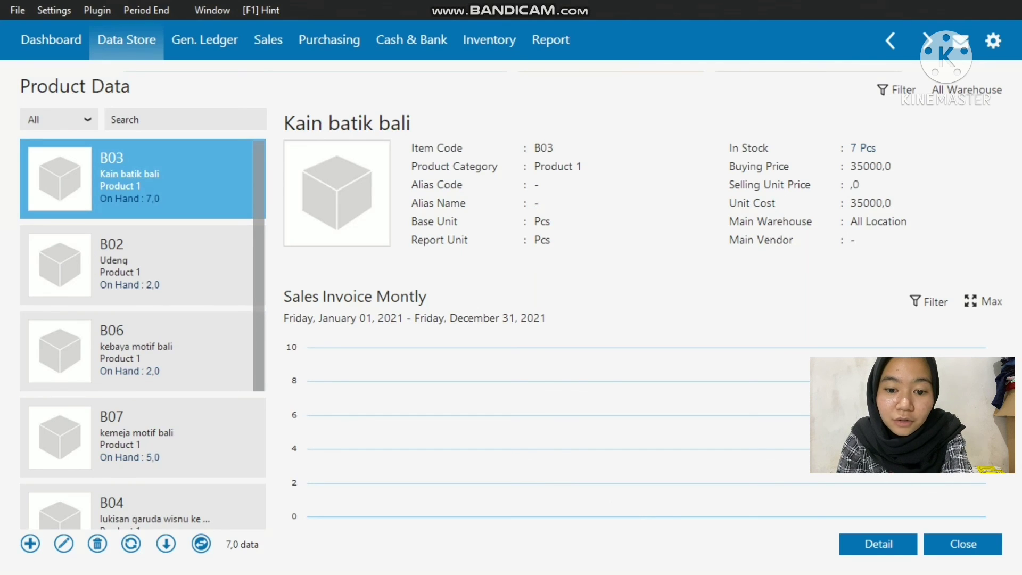
click(143, 265)
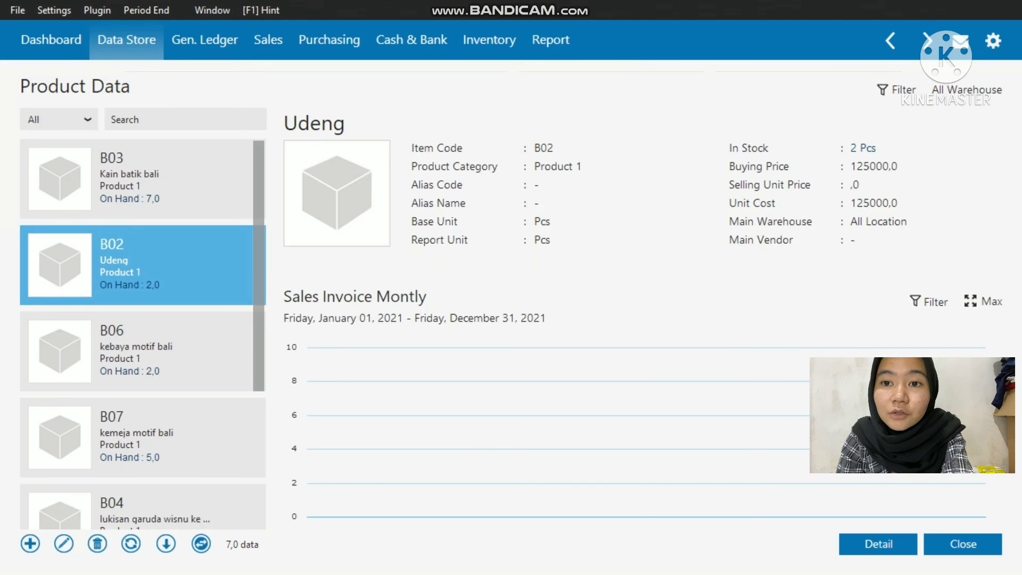
click(142, 352)
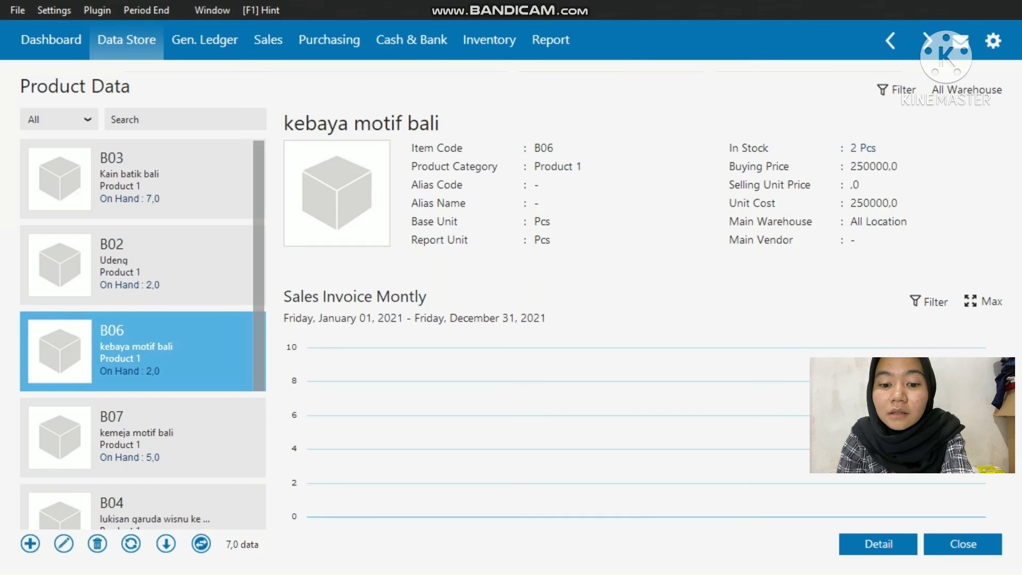
click(143, 438)
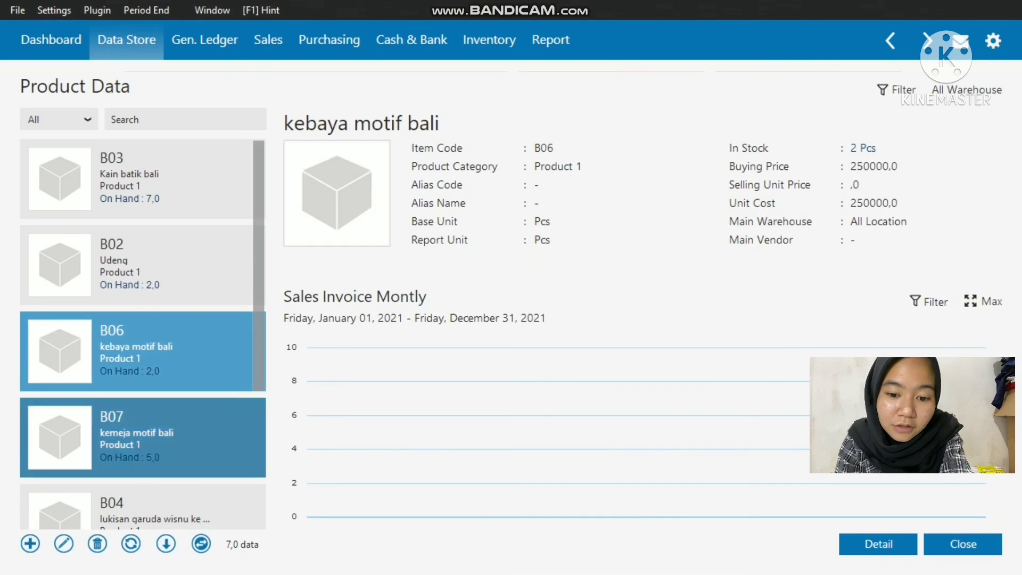
scroll(143, 404, down, 3)
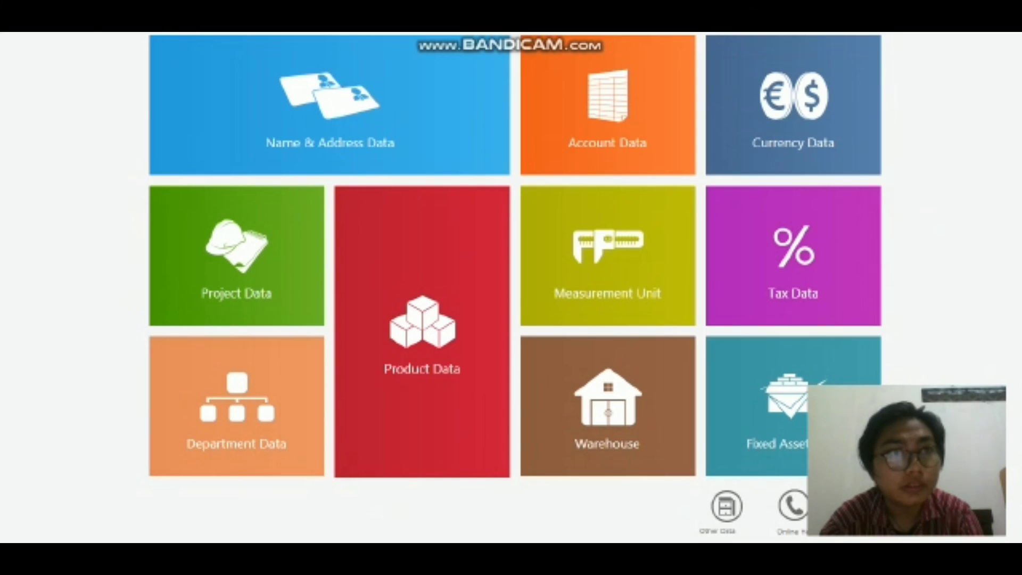
Step: Open the inventory opening balance entries and start a new entry
click(43, 16)
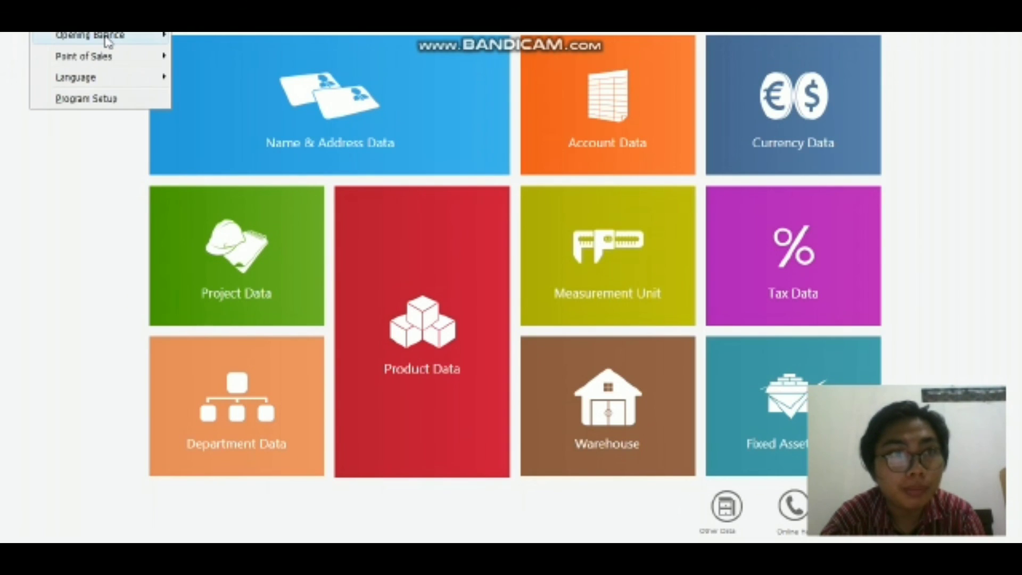
mouse_move(104, 37)
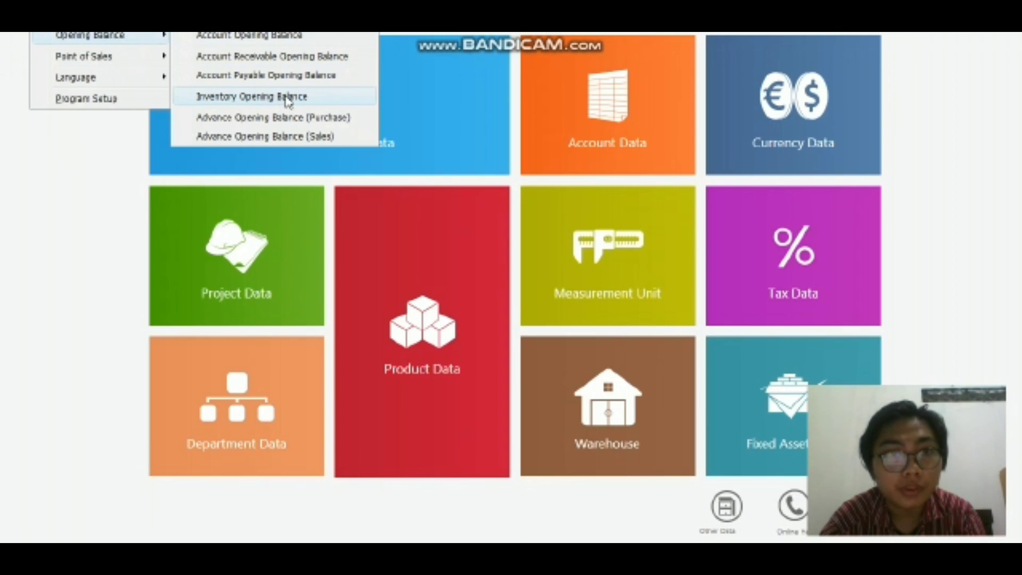
click(305, 98)
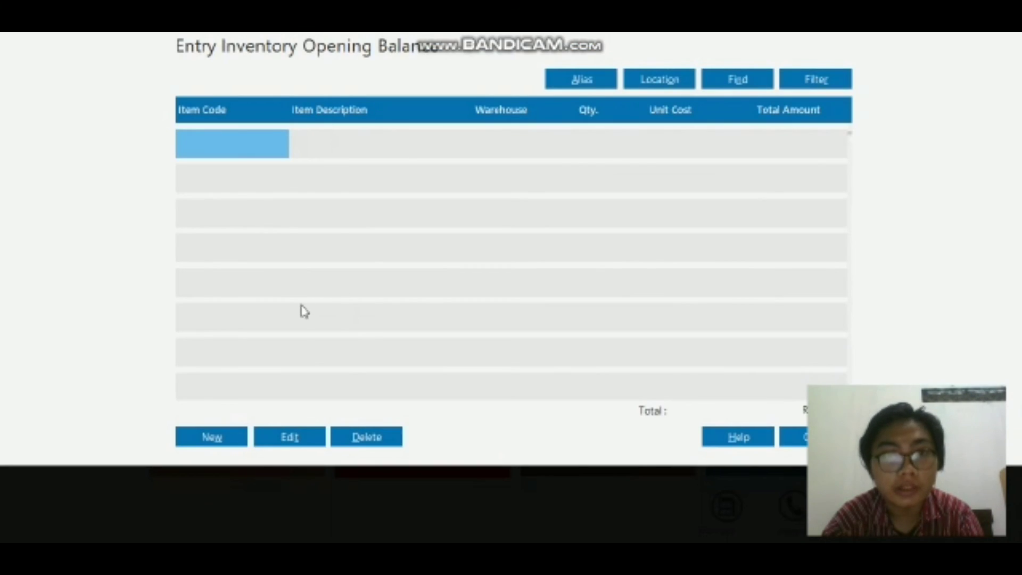
click(206, 438)
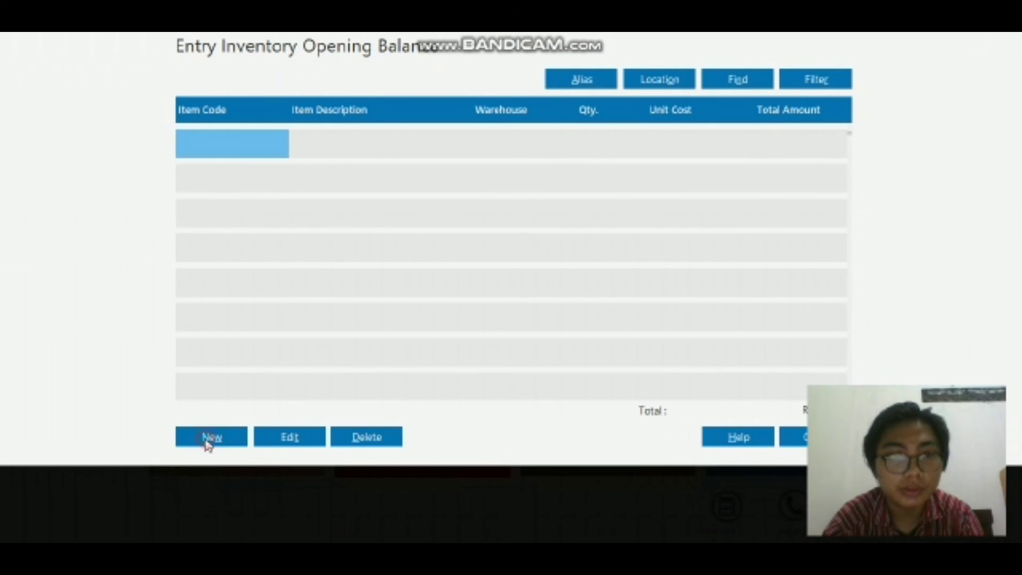
click(207, 439)
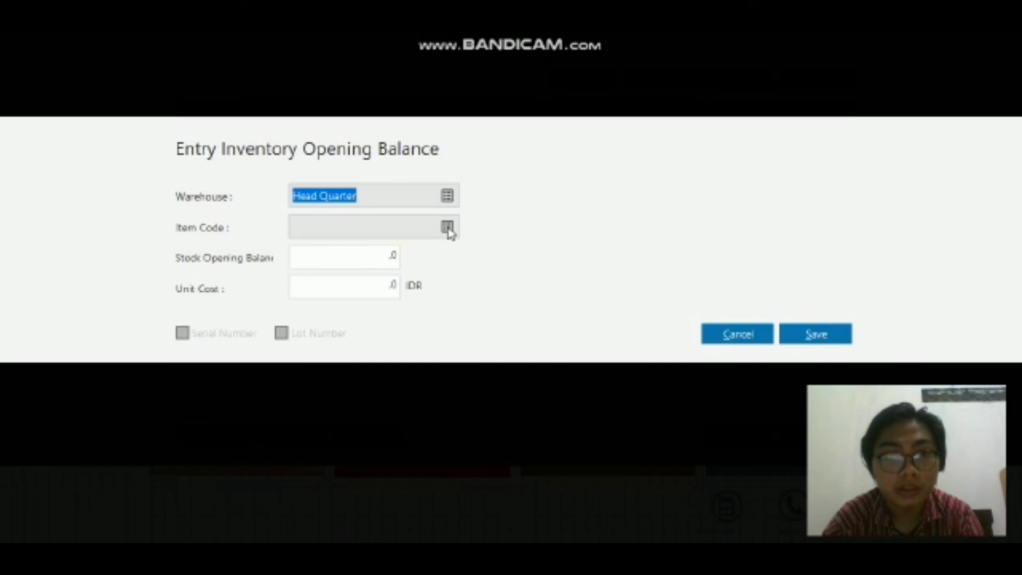
Step: Enter and save an opening balance for item B01 with stock 5 and unit cost 75000 IDR, and start another entry
click(447, 228)
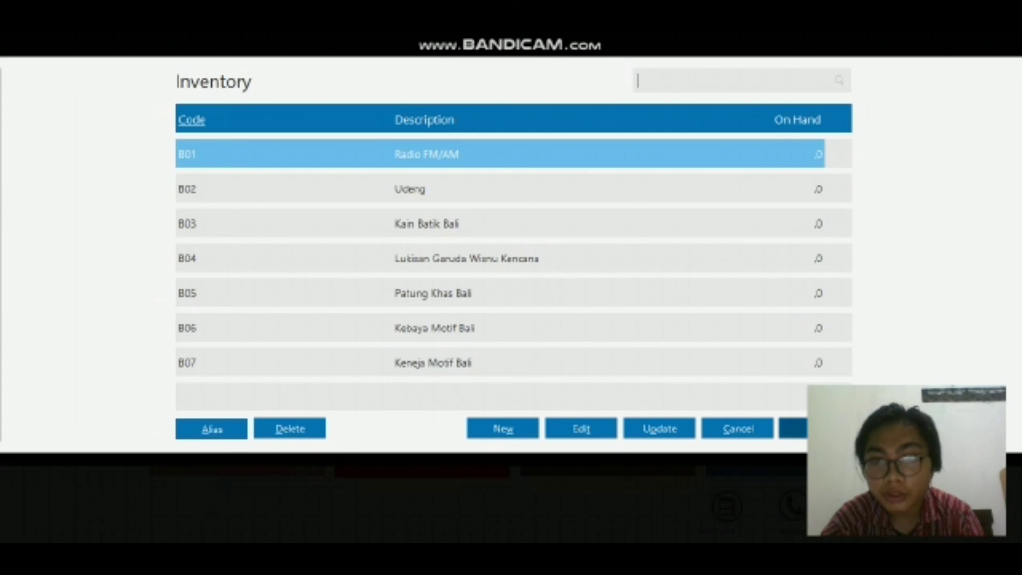
click(816, 428)
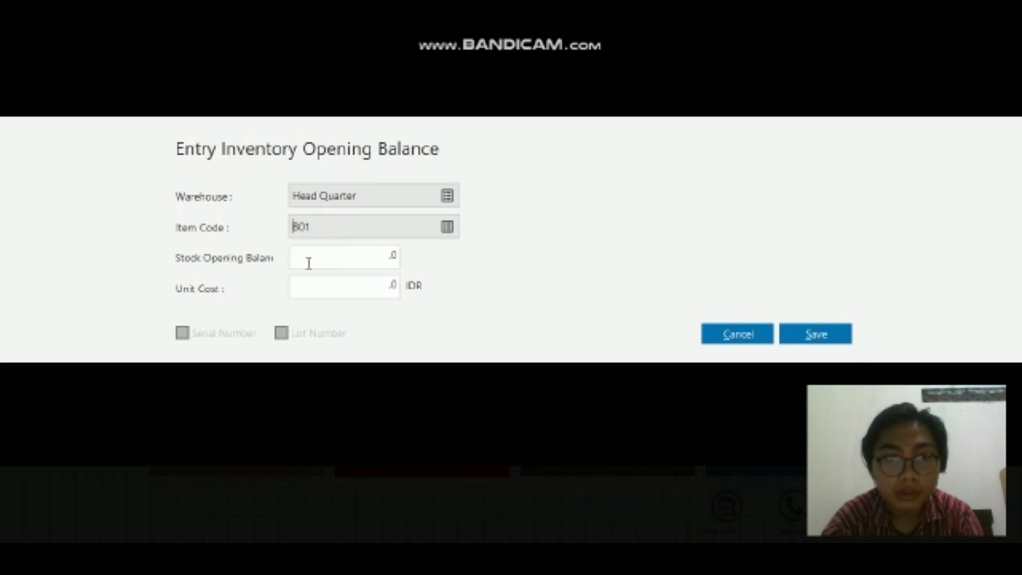
click(319, 261)
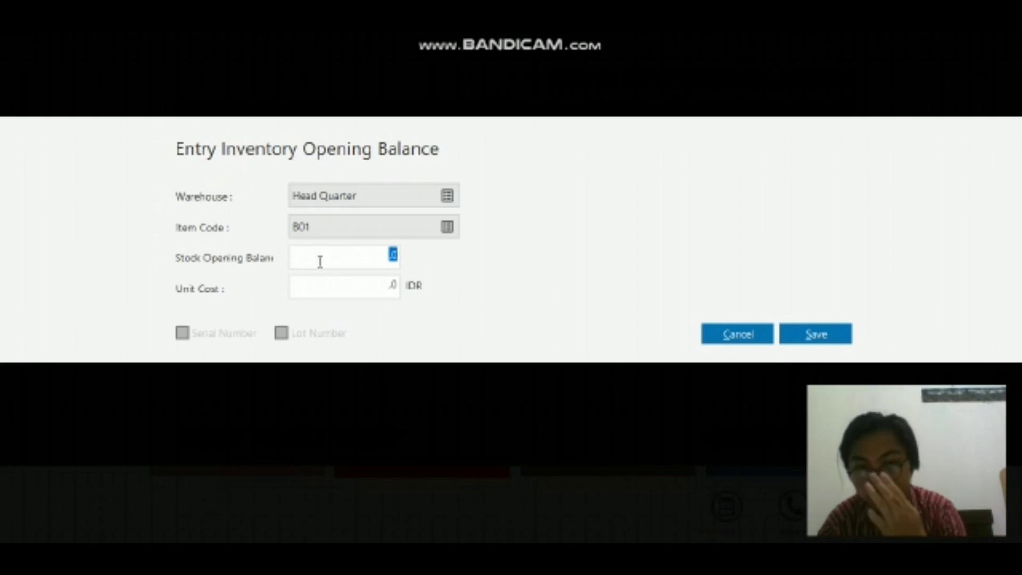
key(BackSpace)
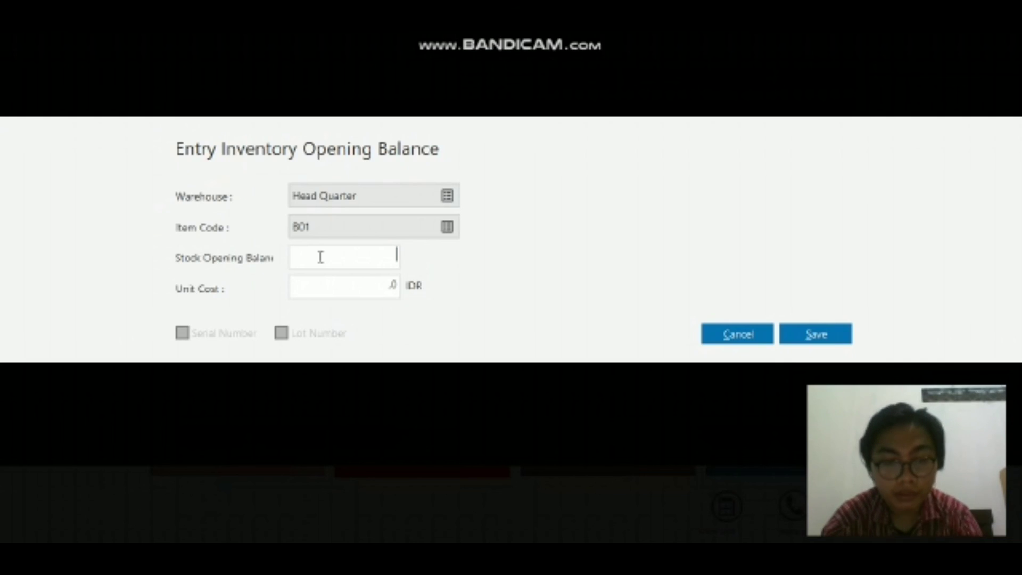
text(5)
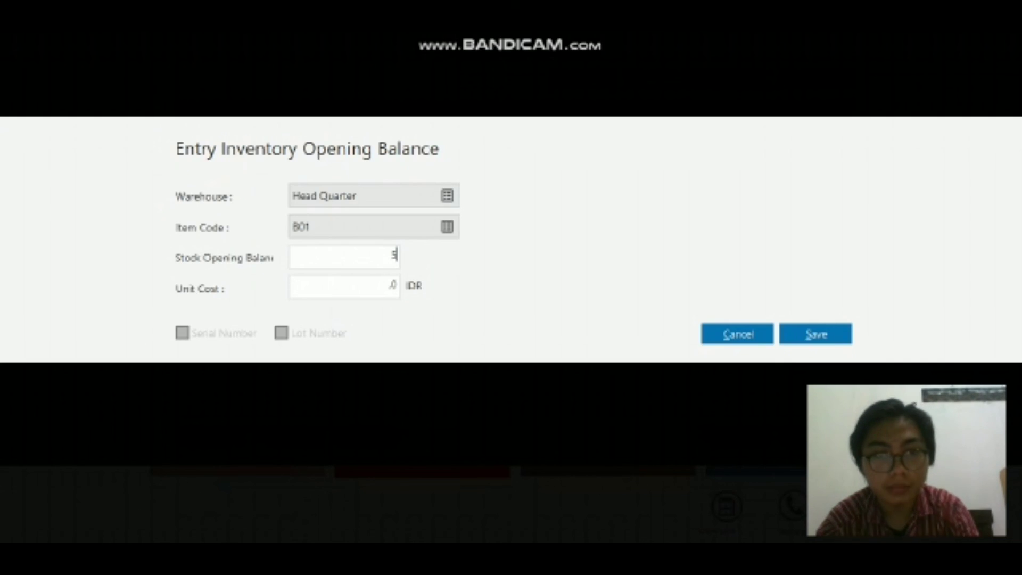
double_click(384, 282)
key(BackSpace)
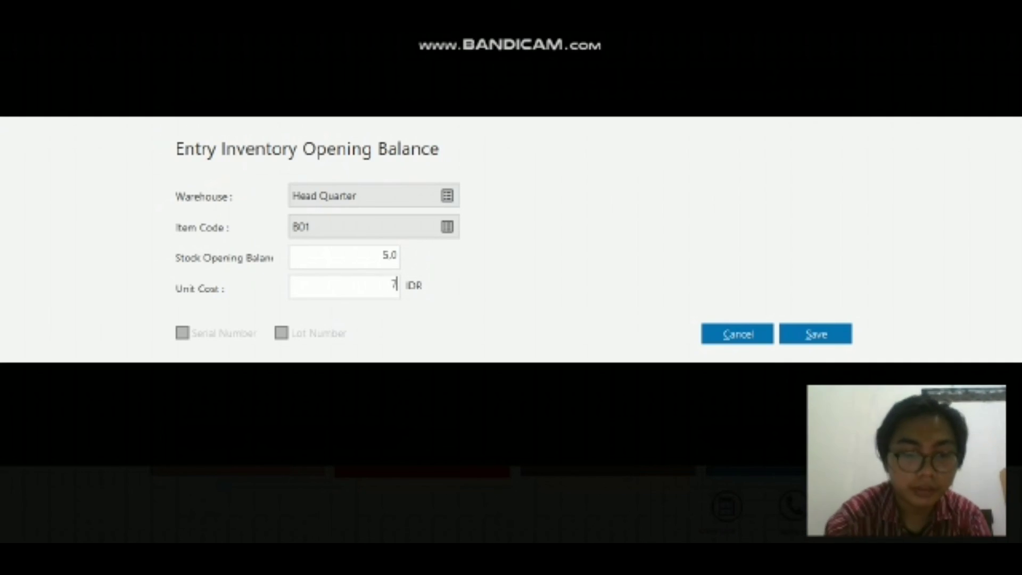
text(75)
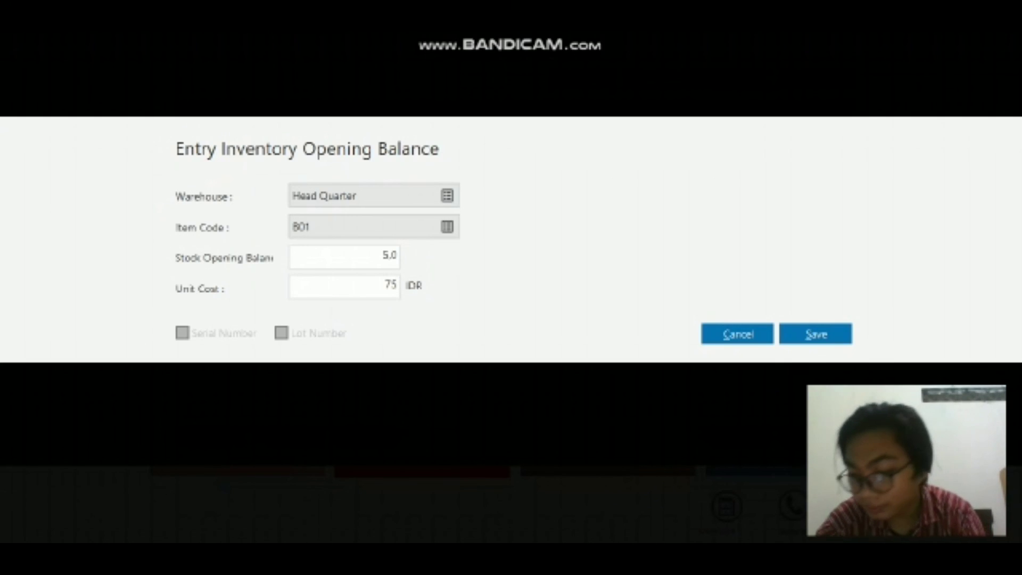
text(000)
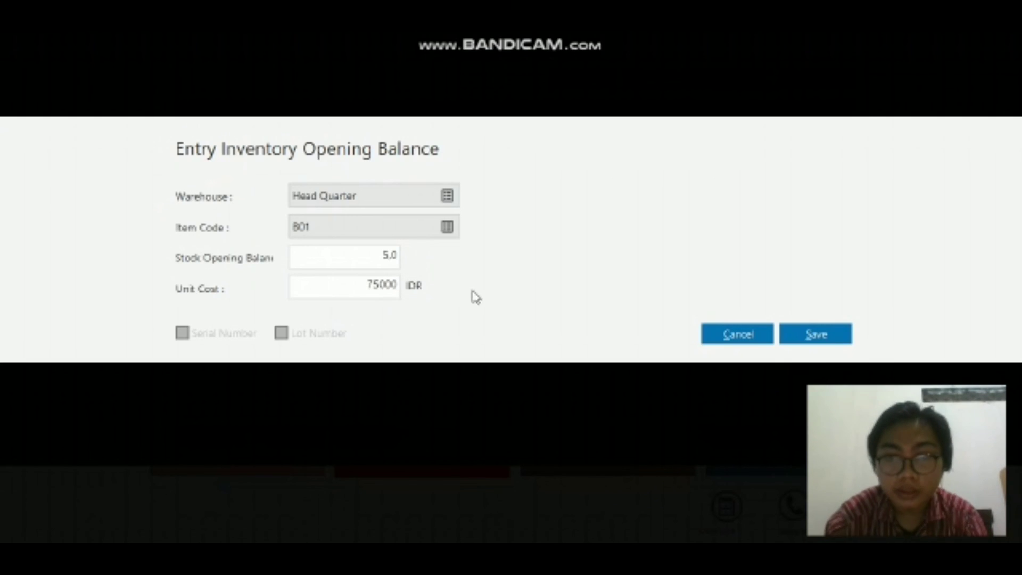
click(822, 338)
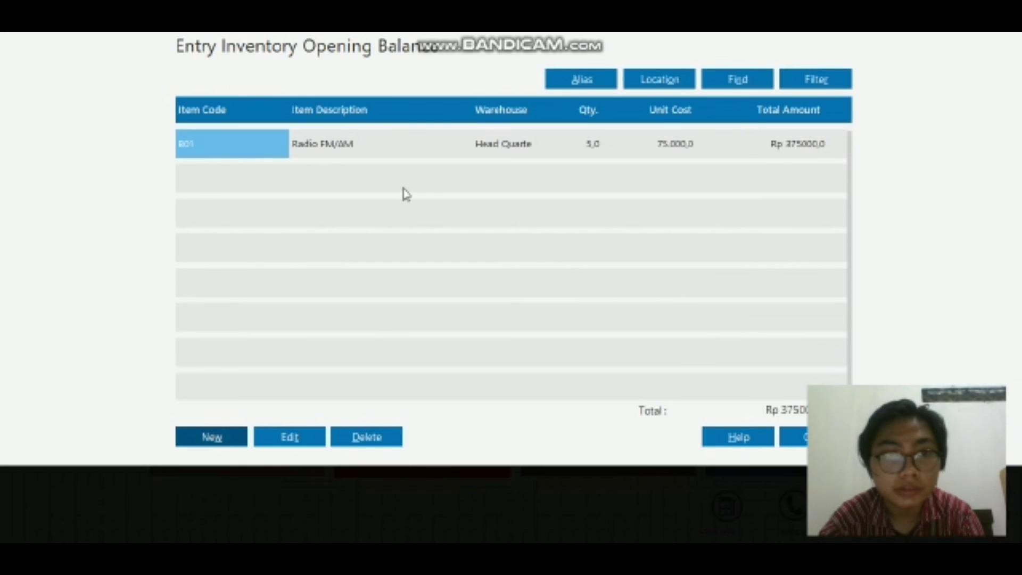
click(216, 438)
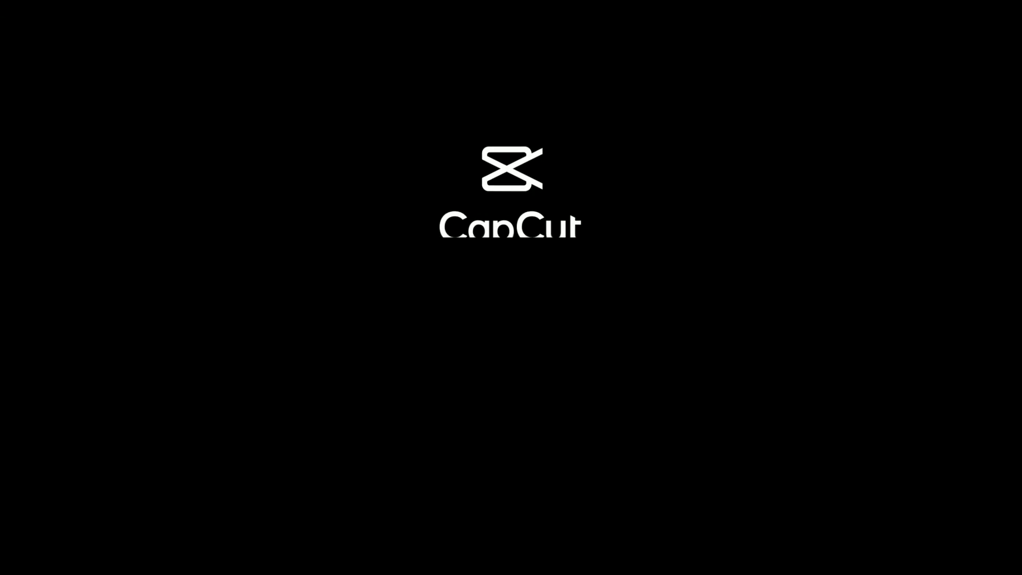